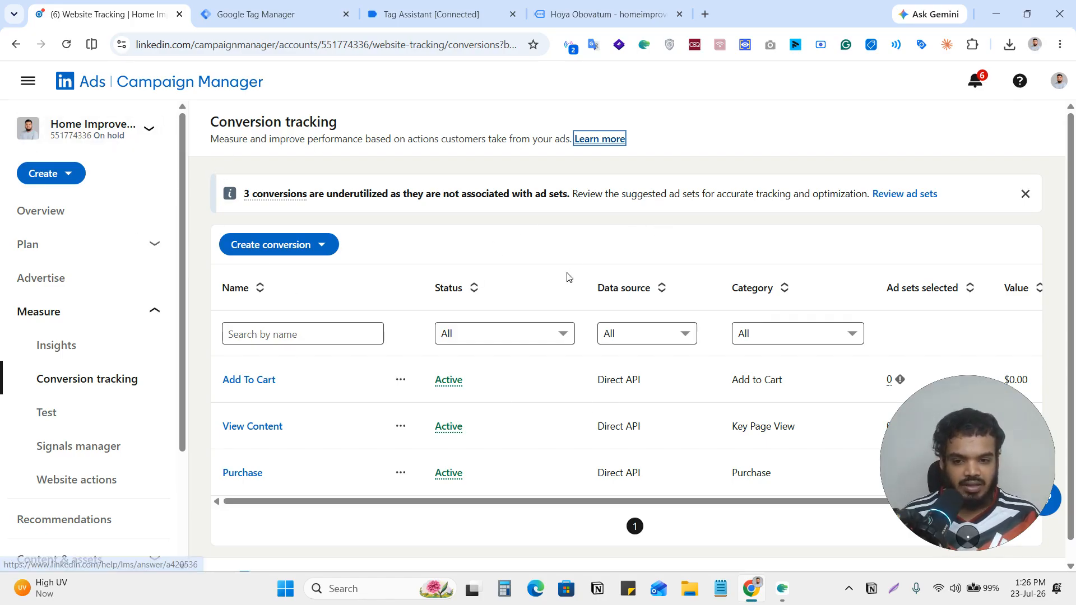
click(156, 313)
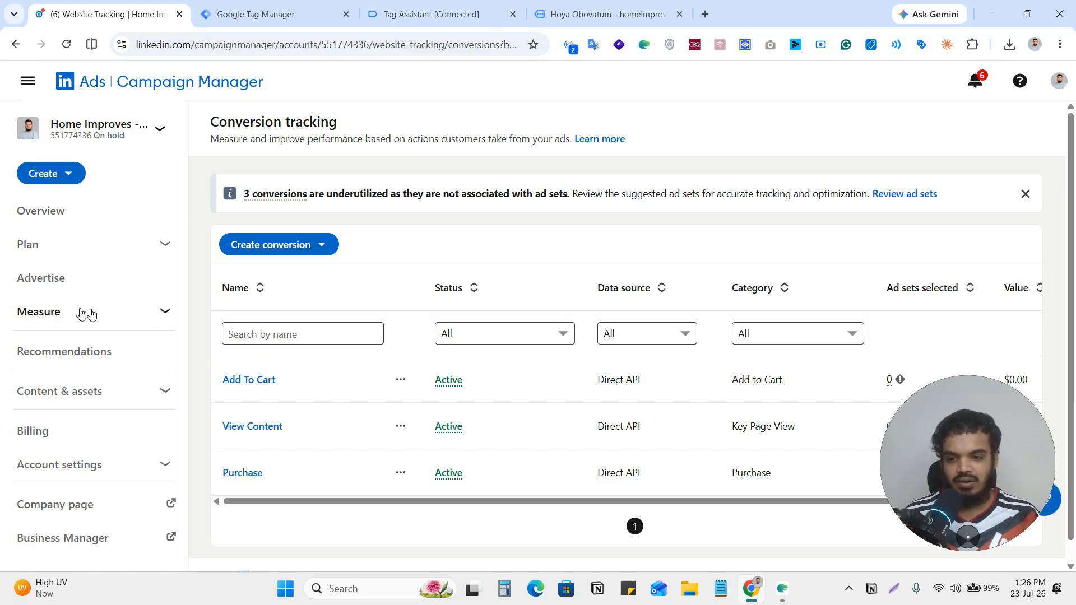
click(140, 315)
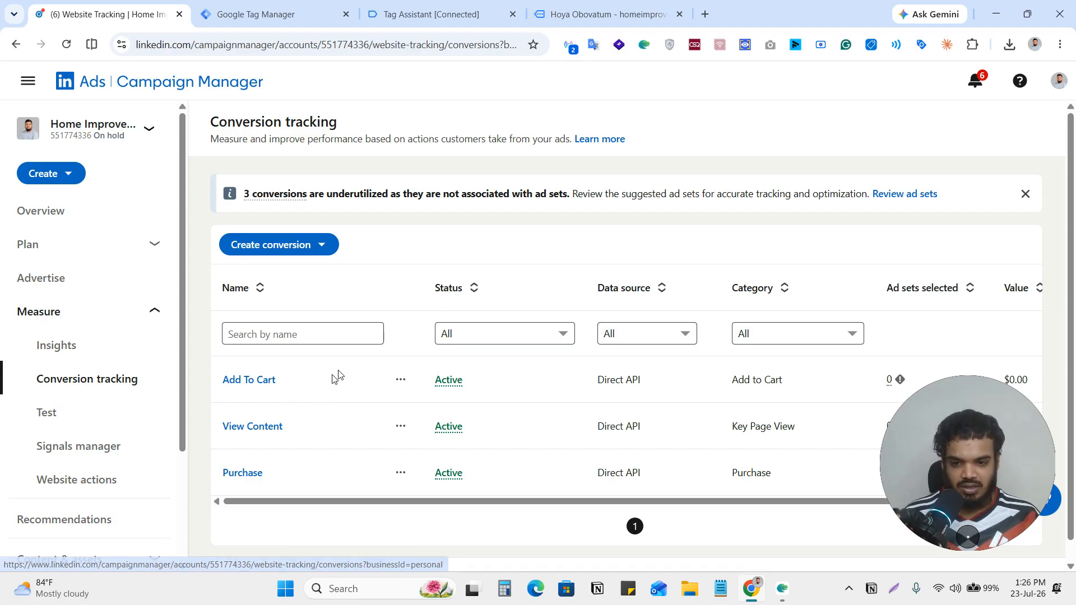
Start a new Insight Tag conversion and name it "View Content w".
click(324, 250)
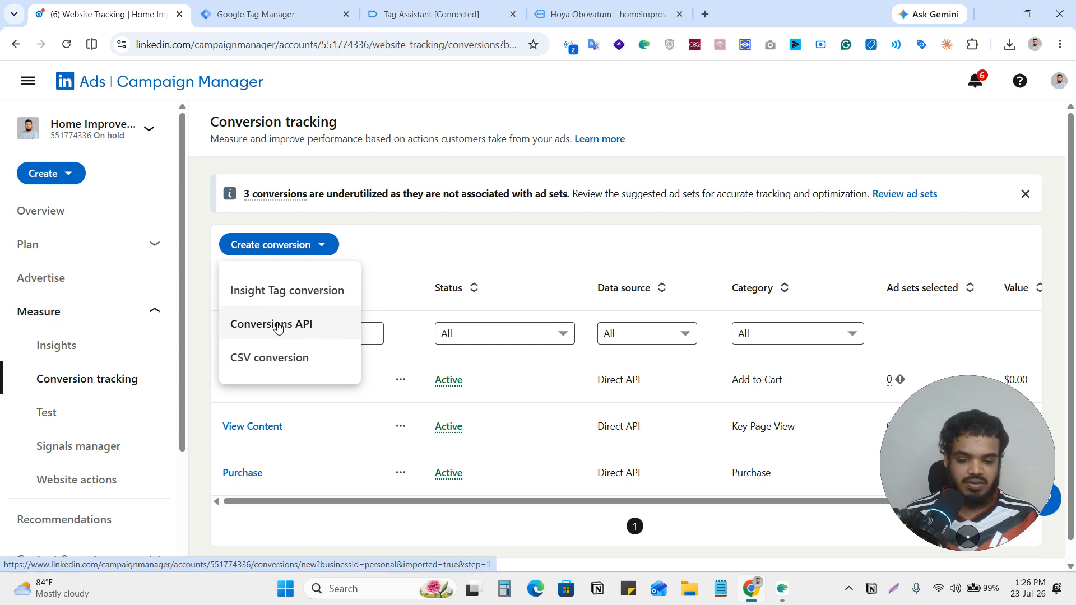
click(273, 295)
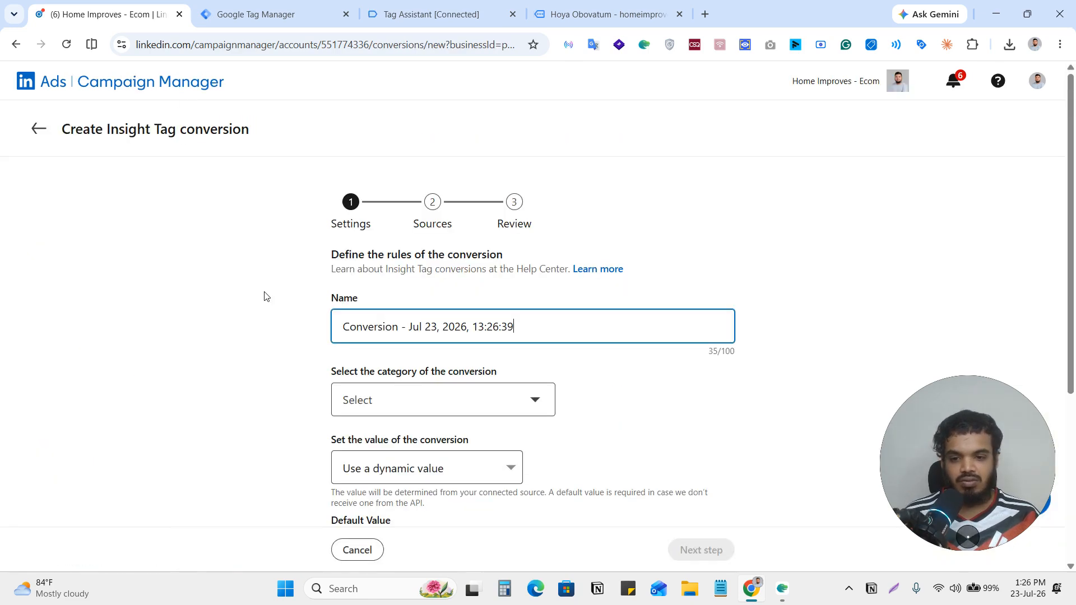
triple_click(533, 328)
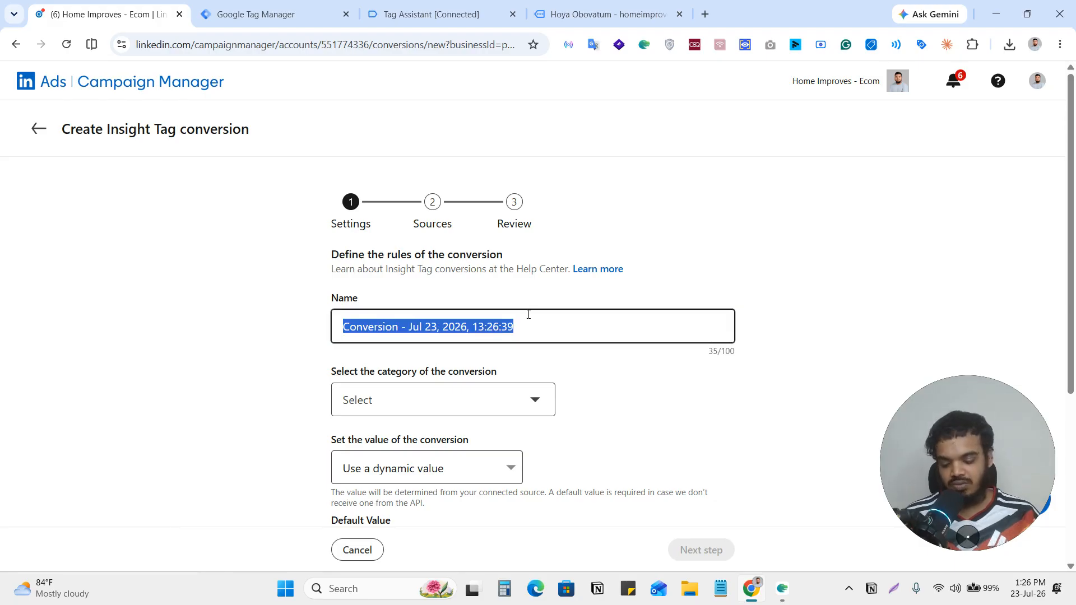
text(V)
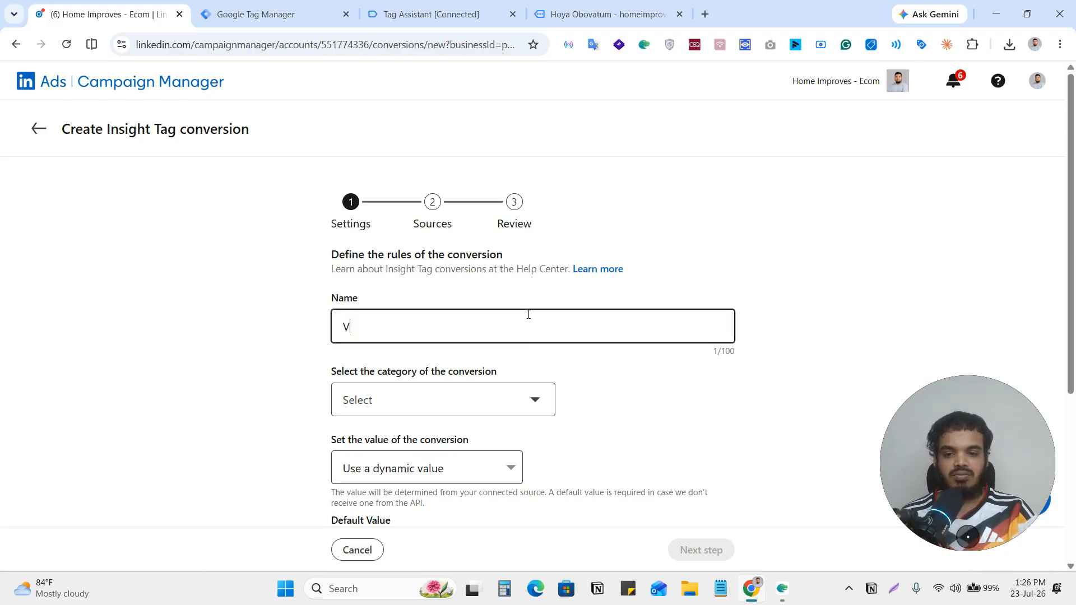
text(iew)
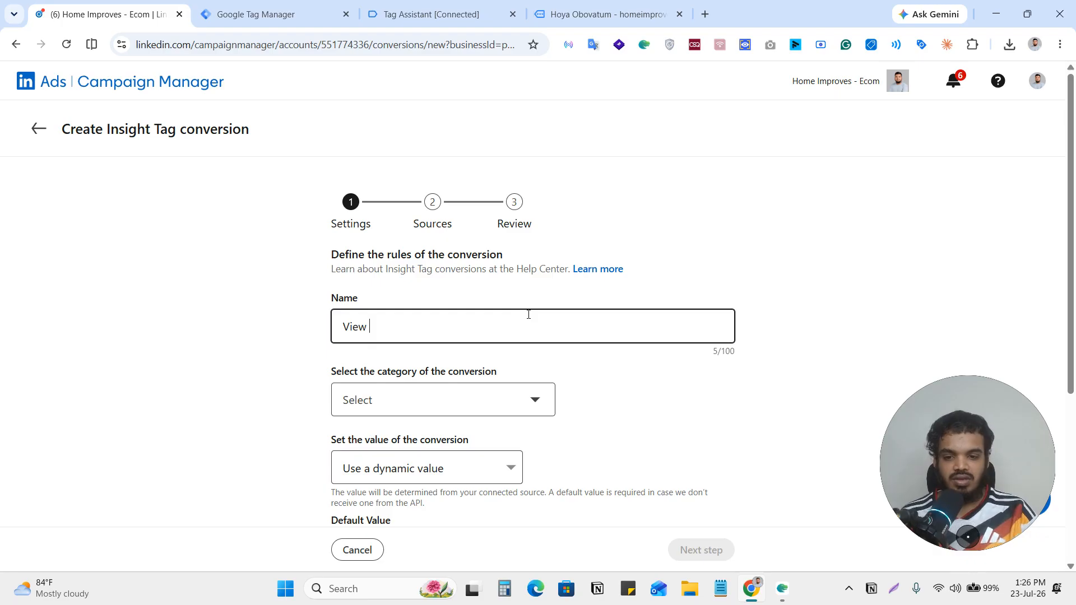
text( Content)
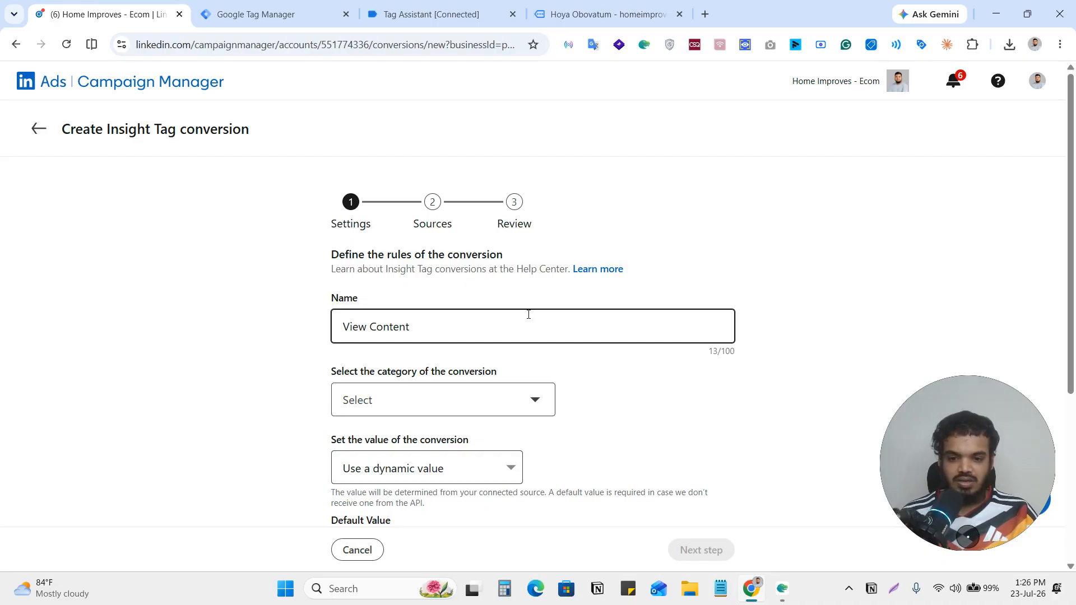
text( w)
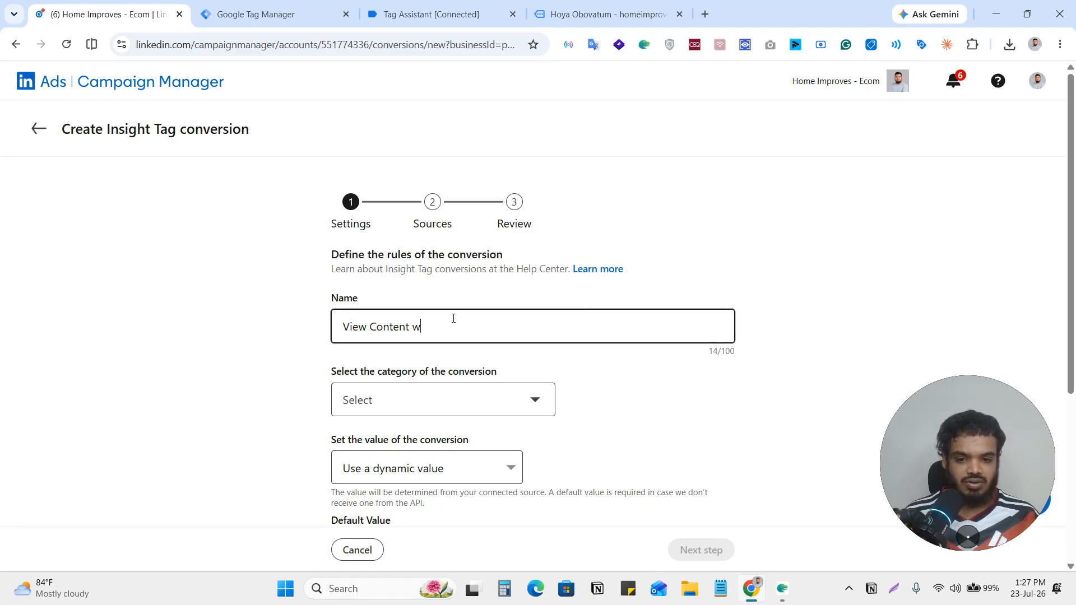
double_click(416, 326)
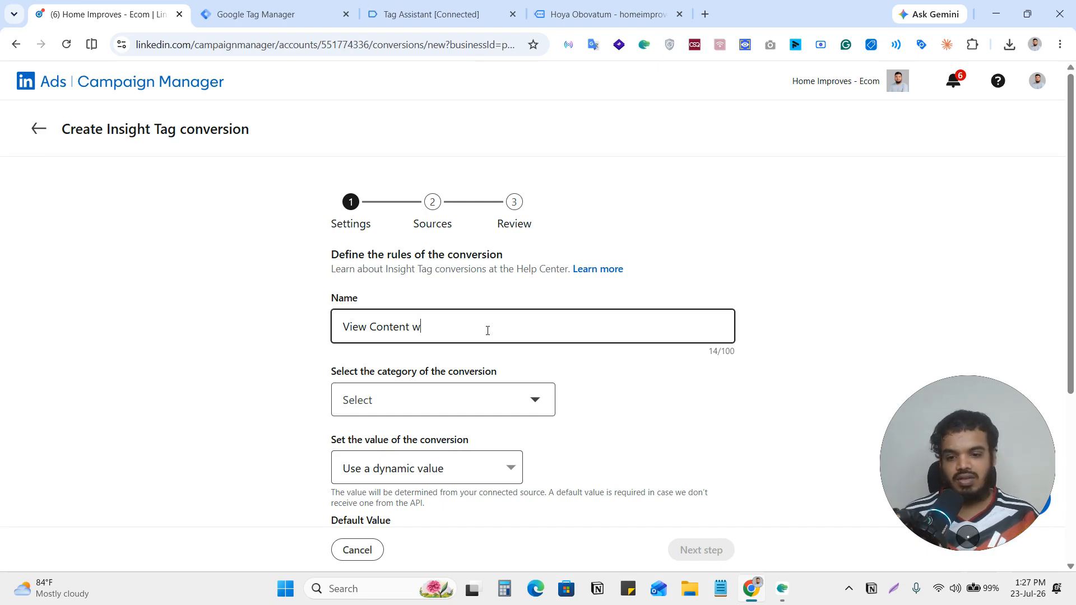
Set the conversion category to Key page view and continue to the Sources stage.
click(448, 404)
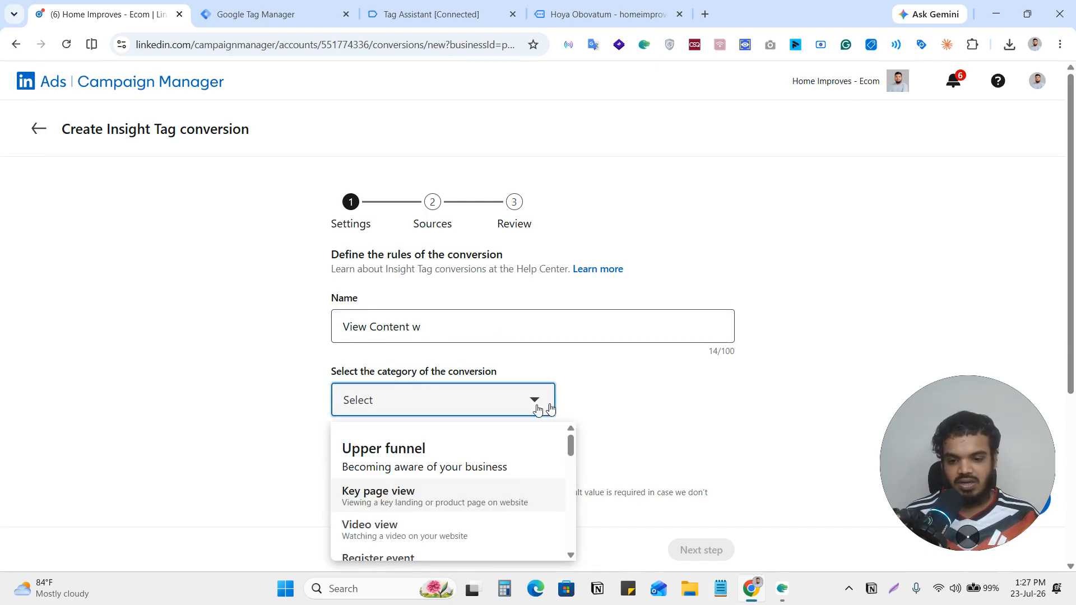
scroll(474, 460, down, 2)
scroll(474, 460, up, 2)
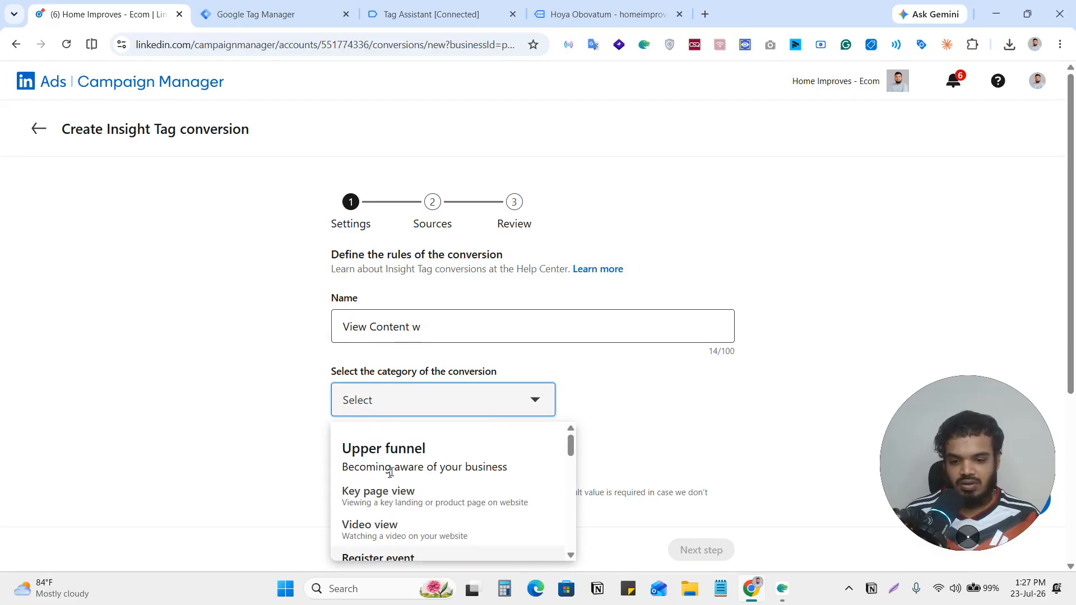
click(401, 501)
scroll(603, 413, down, 5)
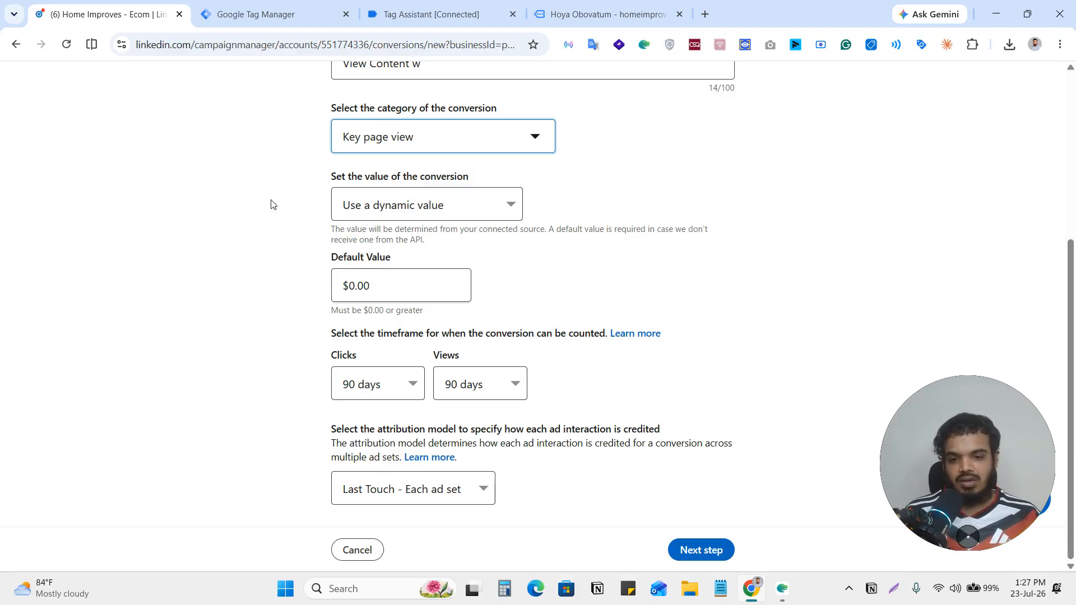
click(700, 551)
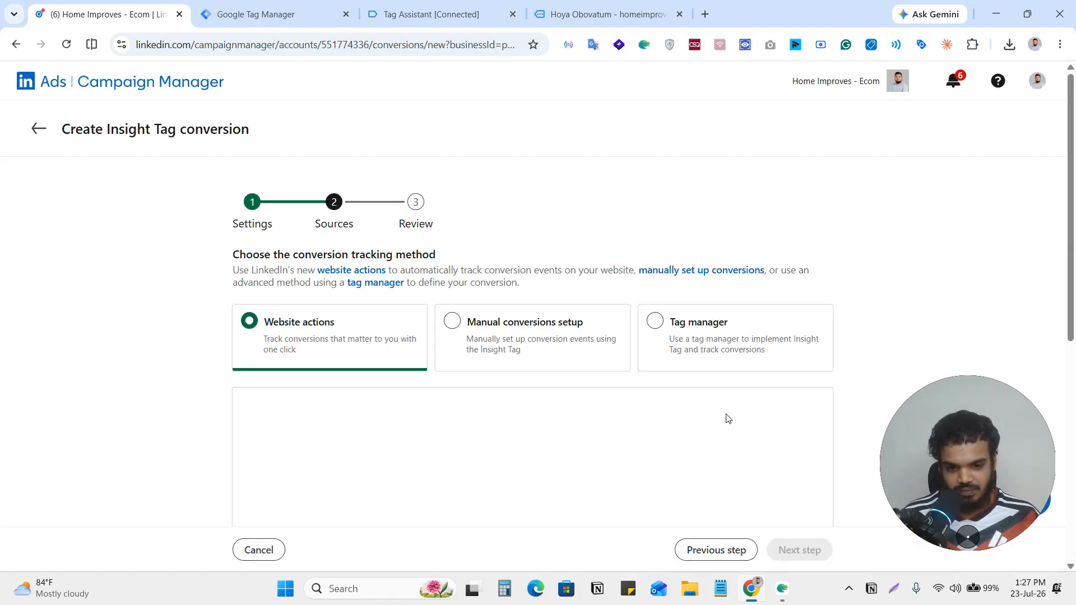
Choose Tag manager as the conversion tracking method and copy the partner ID (Insight Tag ID).
click(655, 321)
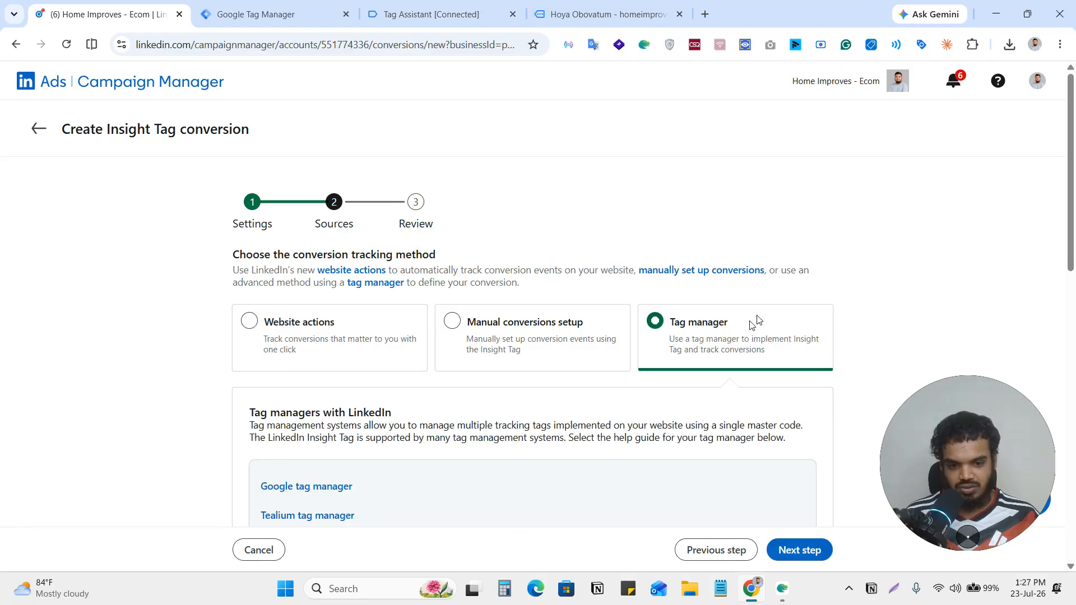
scroll(734, 308, down, 7)
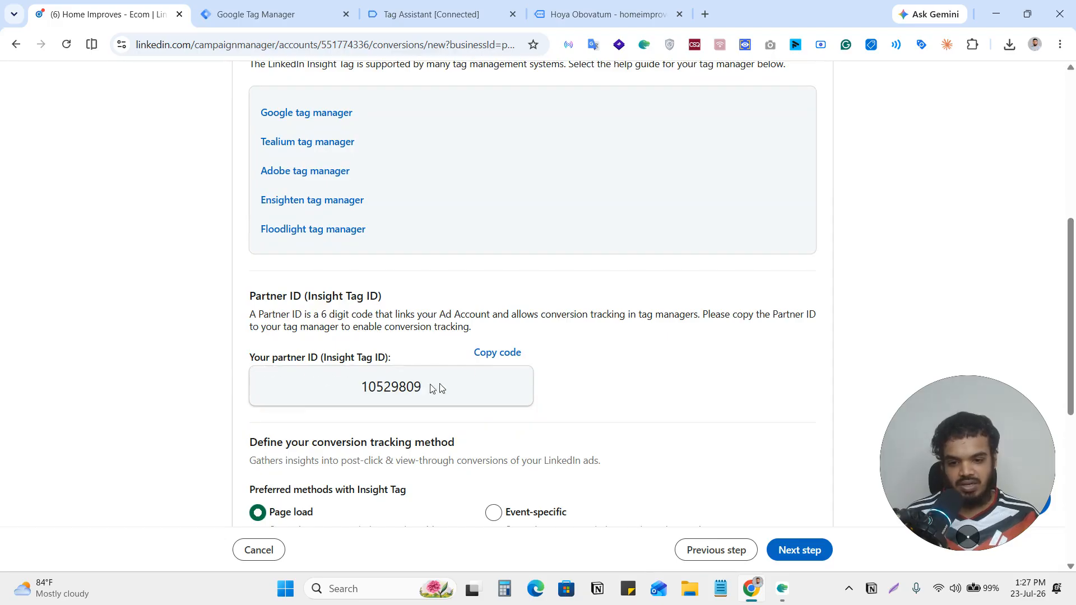
click(503, 356)
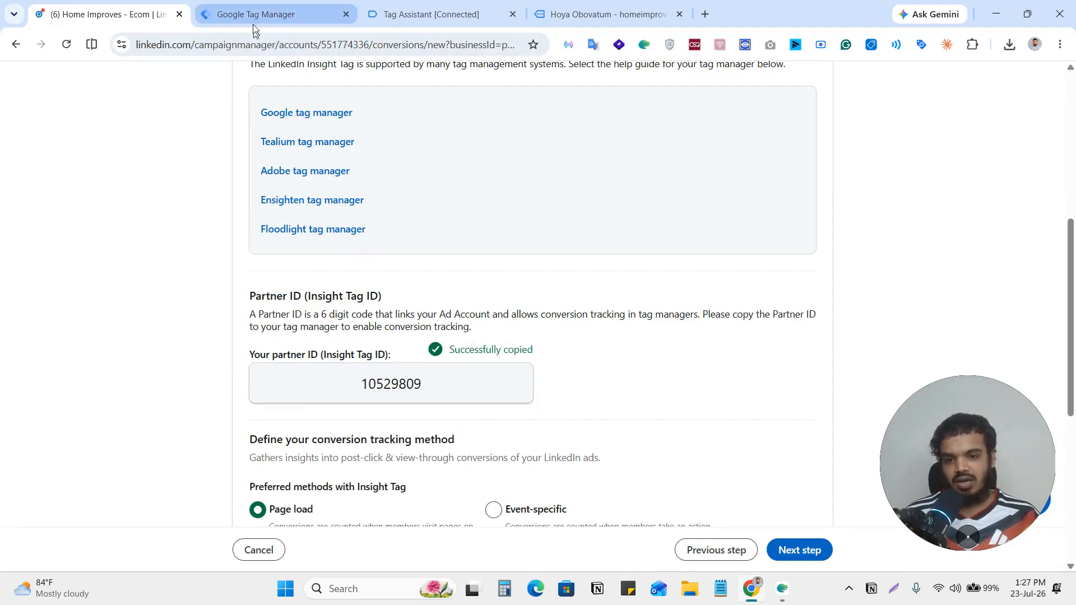
Switch to Google Tag Manager and create a Constant variable with the copied LinkedIn partner ID as its value.
click(256, 9)
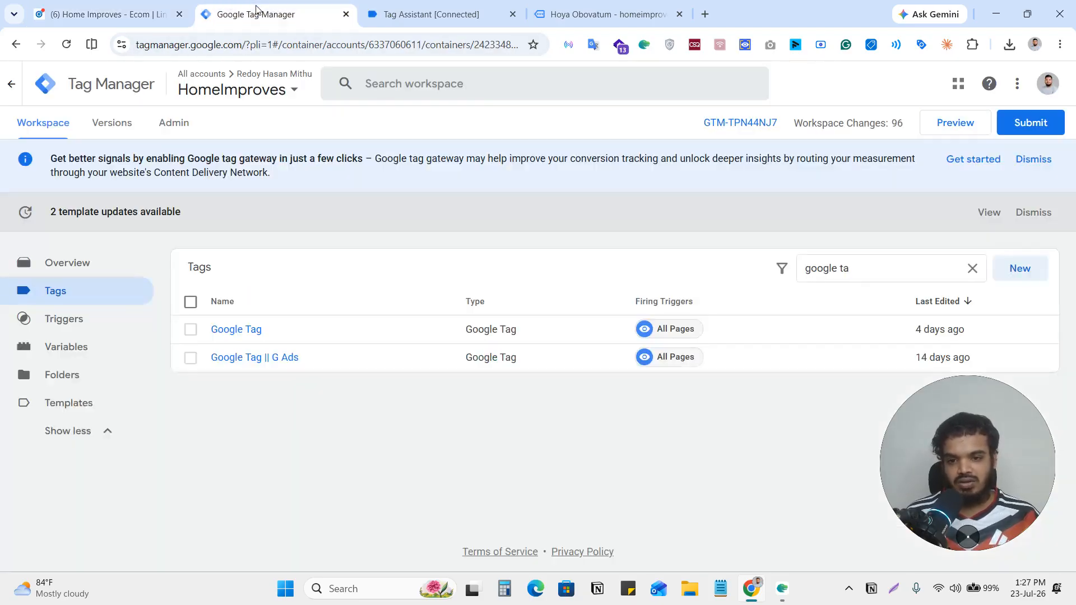
click(75, 353)
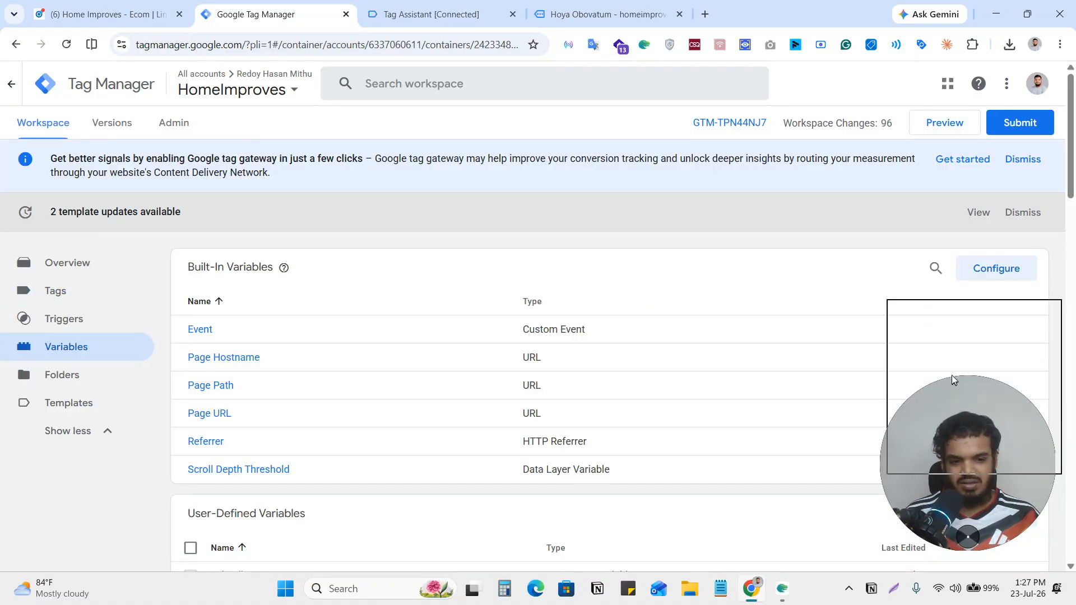
click(1014, 521)
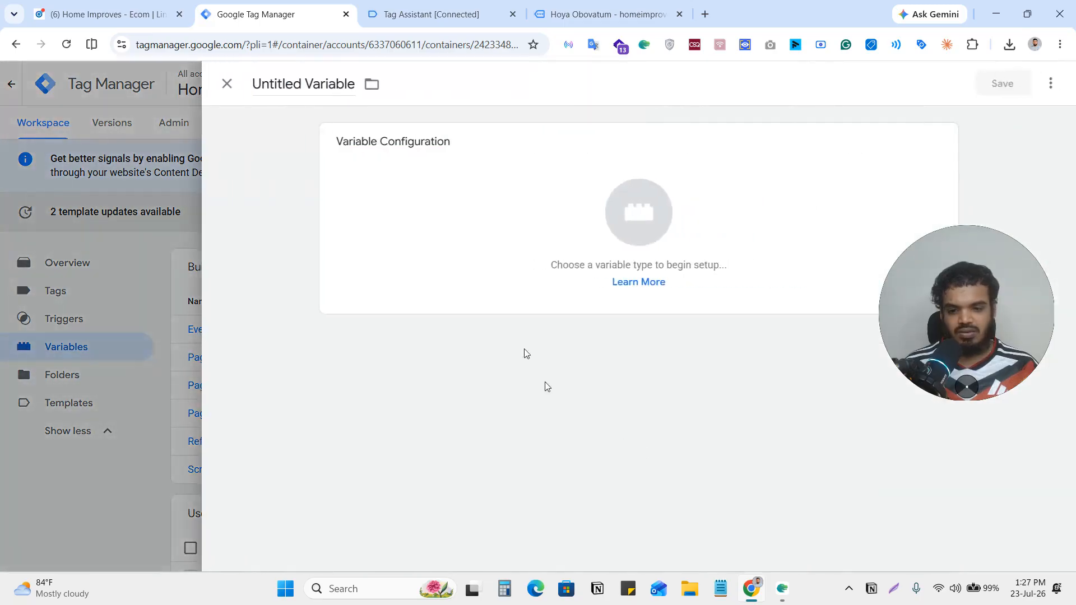
click(644, 284)
scroll(732, 449, down, 5)
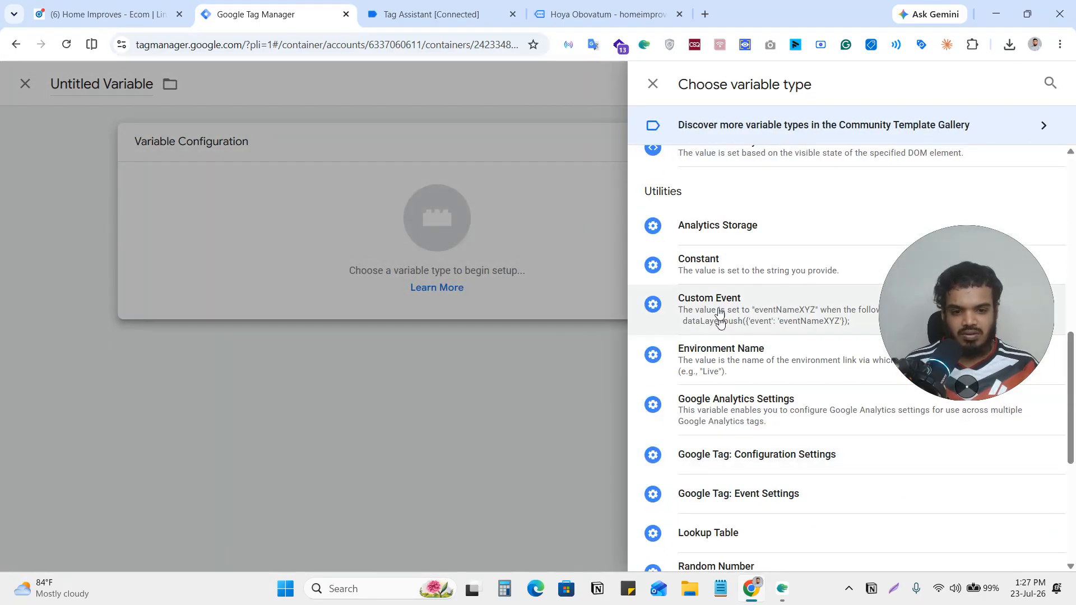
click(717, 260)
click(391, 278)
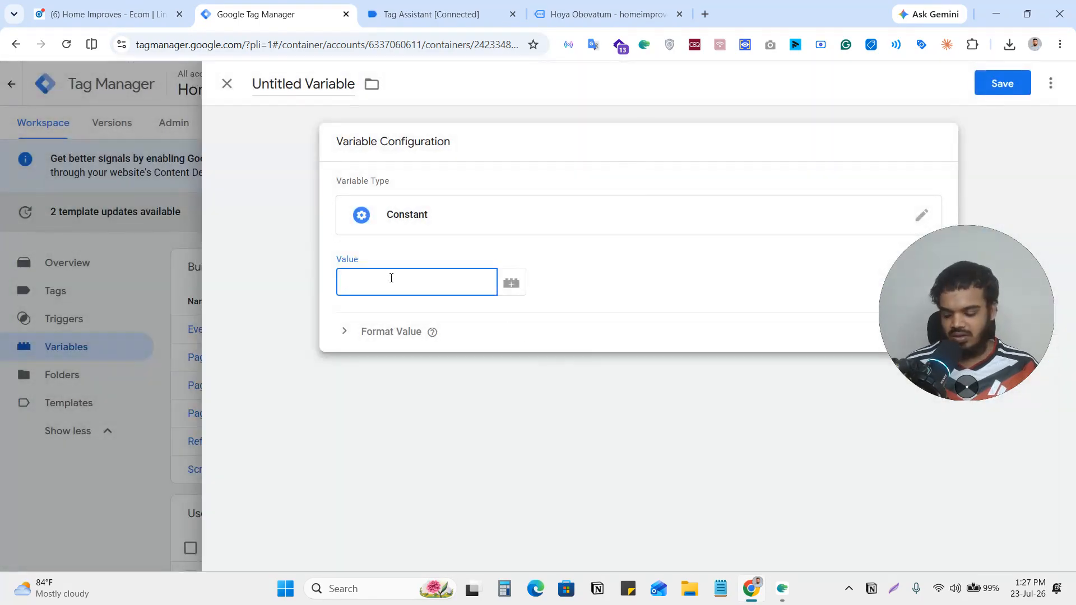
text(10529809)
Name the new variable "LinkedIN Partner Id" and save it.
click(303, 84)
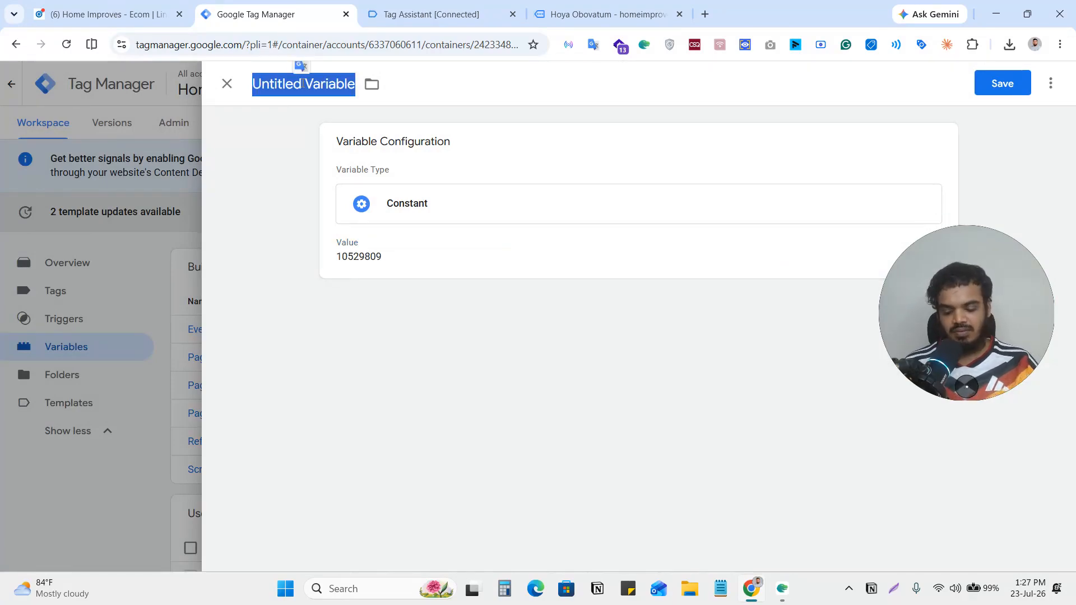
text(LinkedIN)
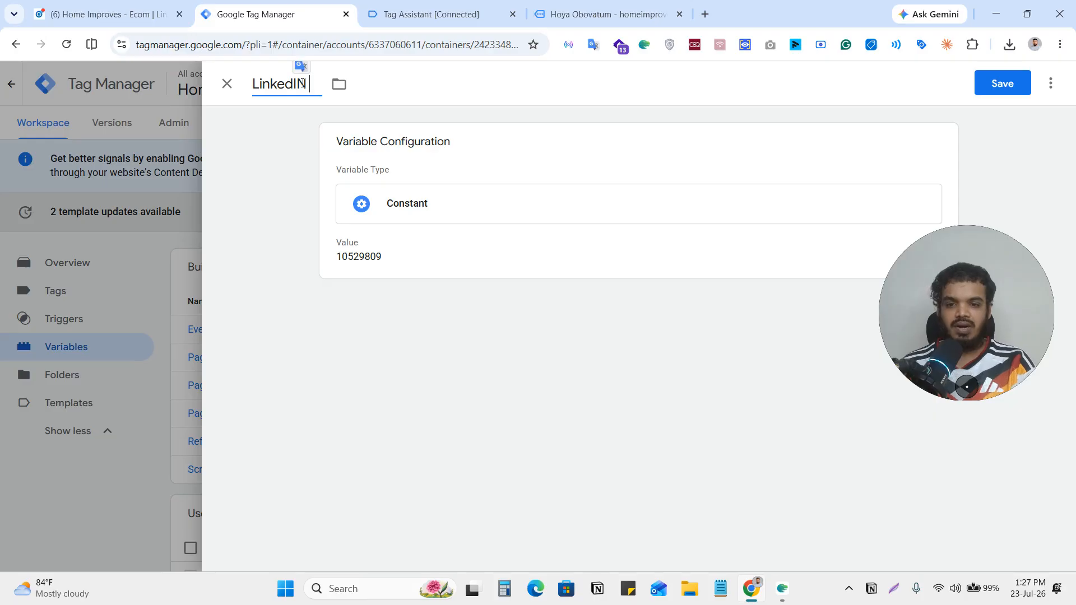
text( Partner I)
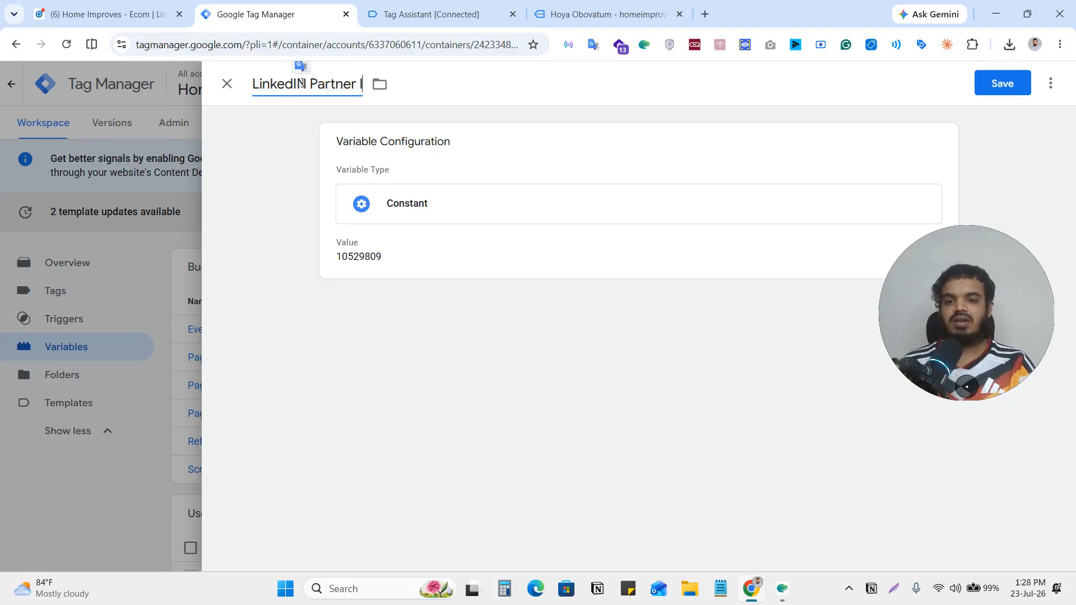
text(d)
click(995, 87)
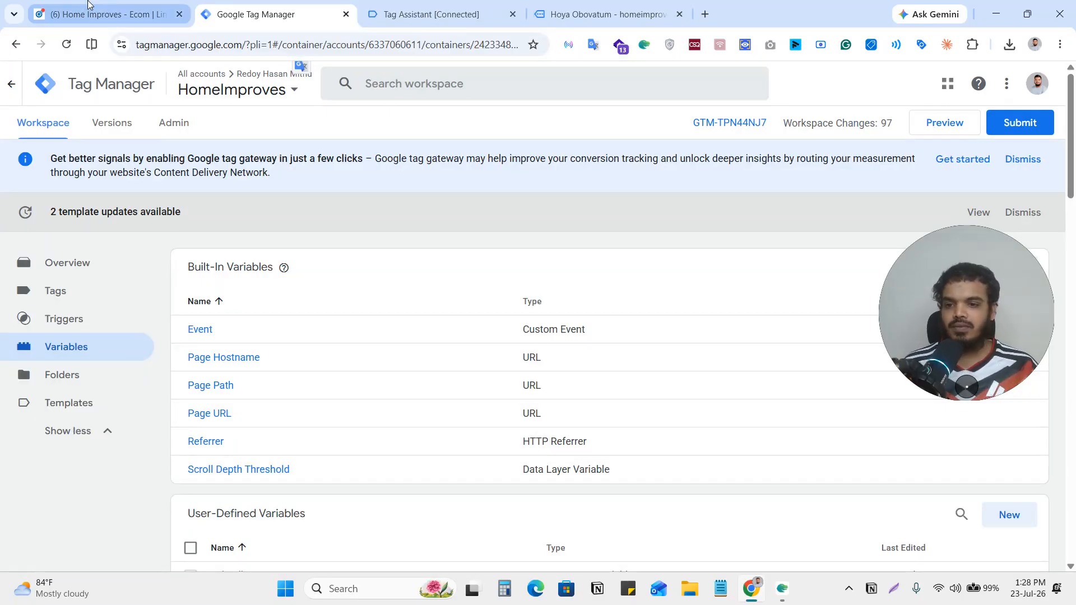
Examine the configuration of the existing view_item trigger and close it.
click(56, 330)
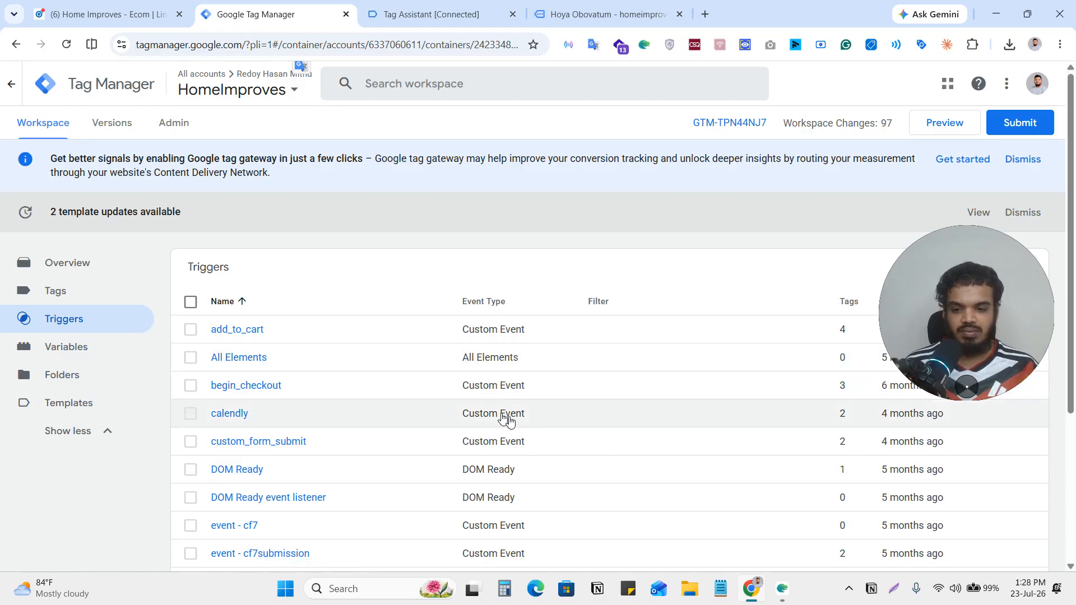
scroll(508, 426, down, 3)
click(236, 502)
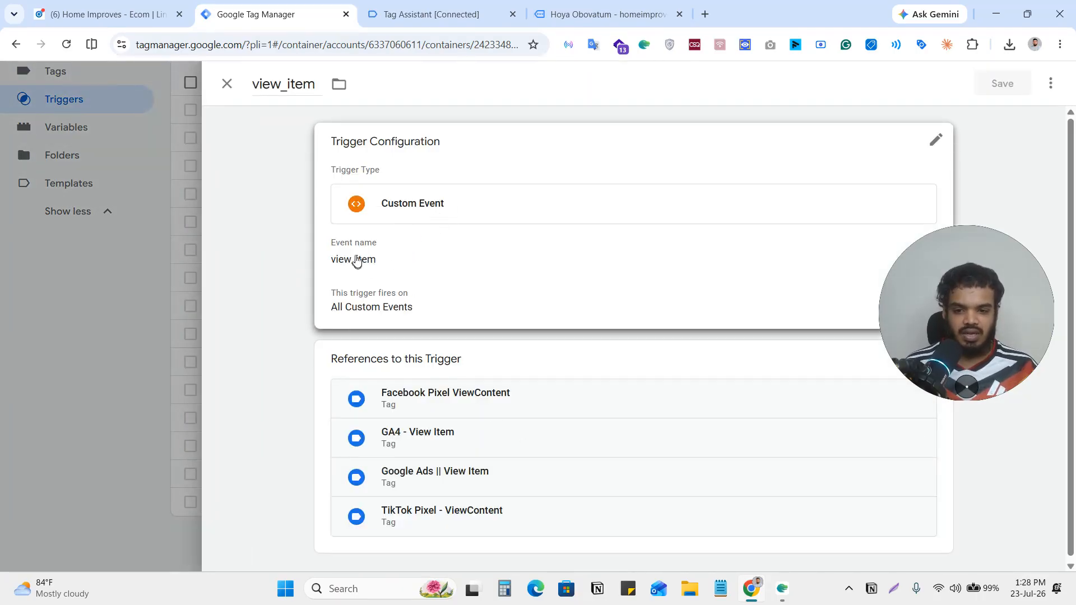
click(372, 265)
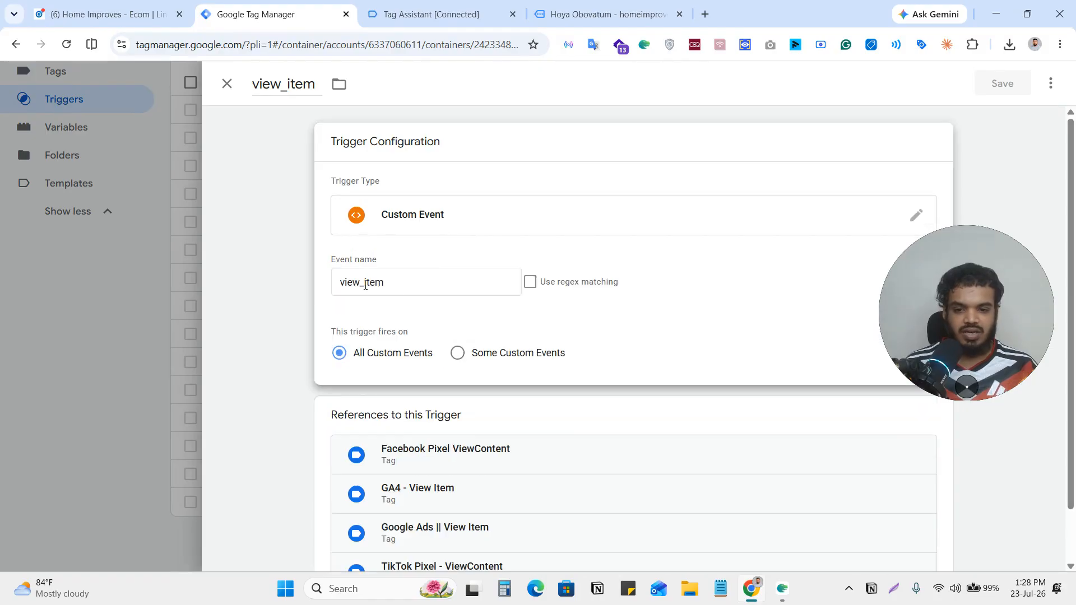
click(168, 307)
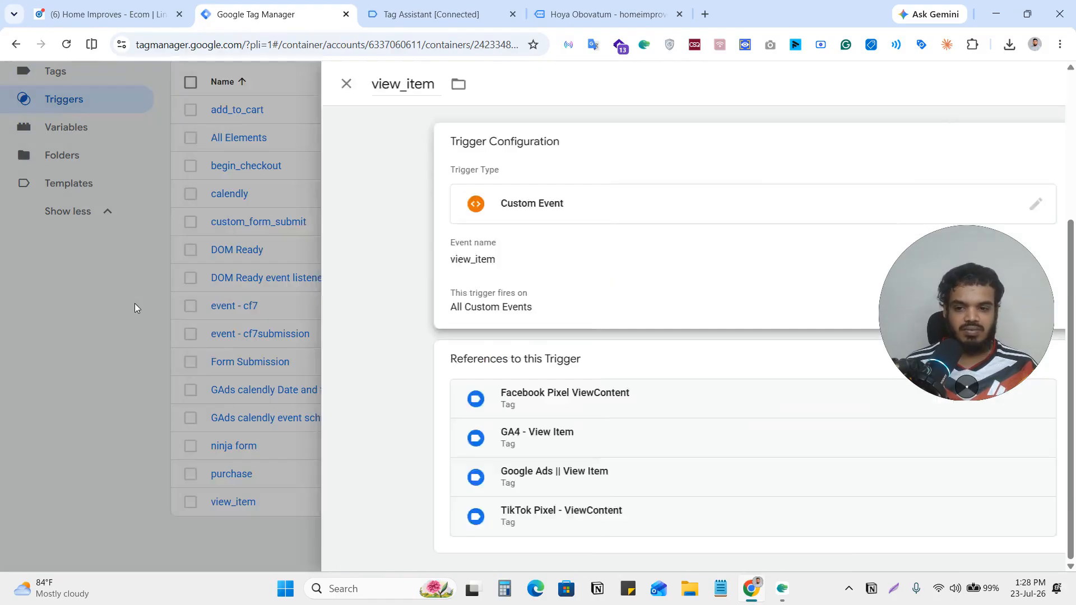
drag(983, 506, 971, 491)
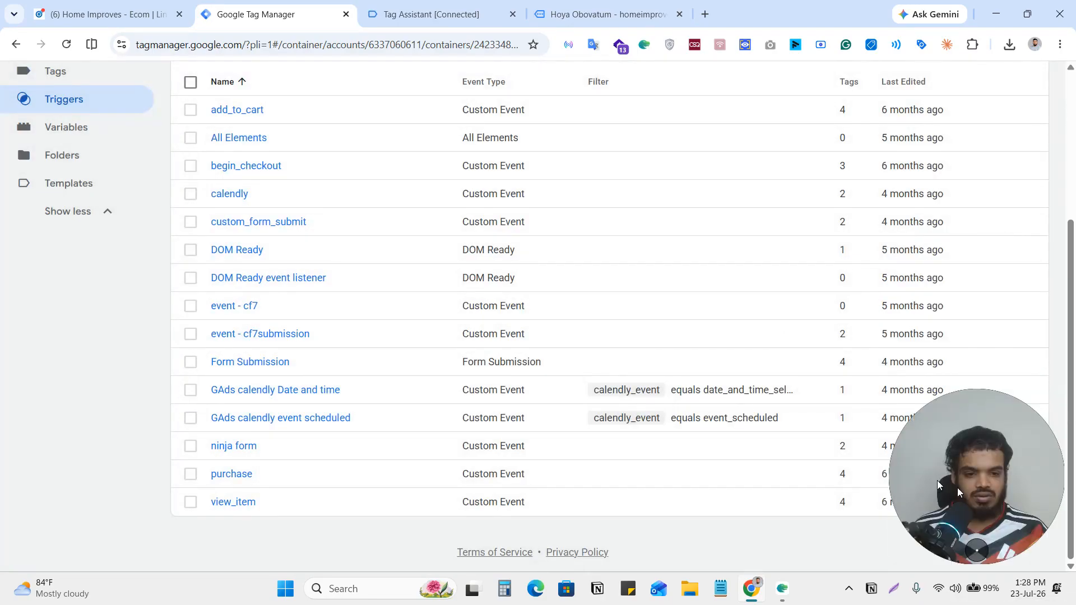
Start a new Custom Event trigger with the event name view_item, firing on all custom events.
scroll(673, 392, up, 4)
click(995, 275)
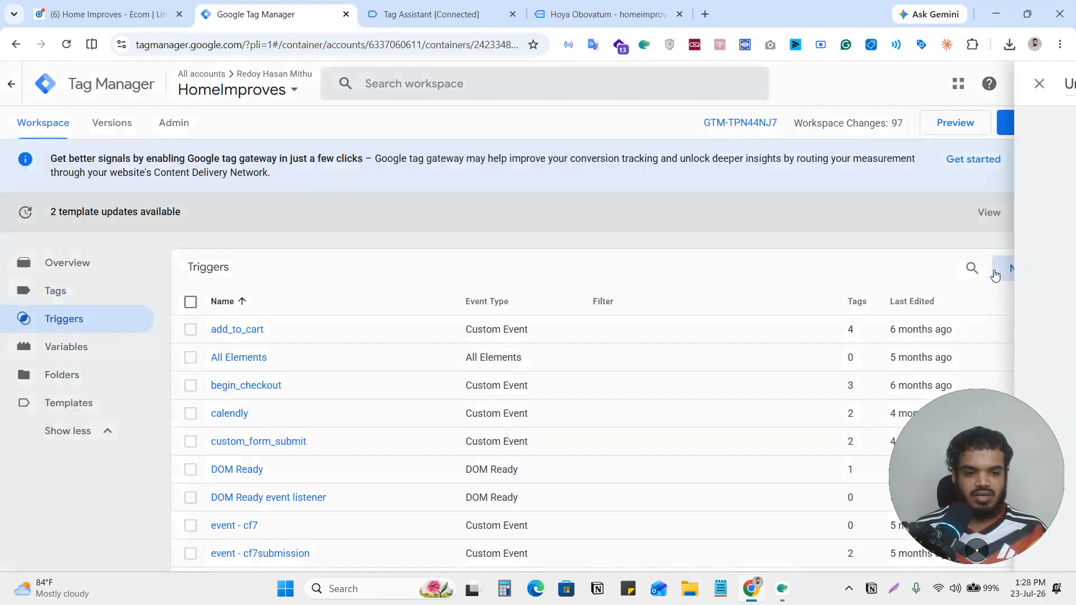
click(623, 199)
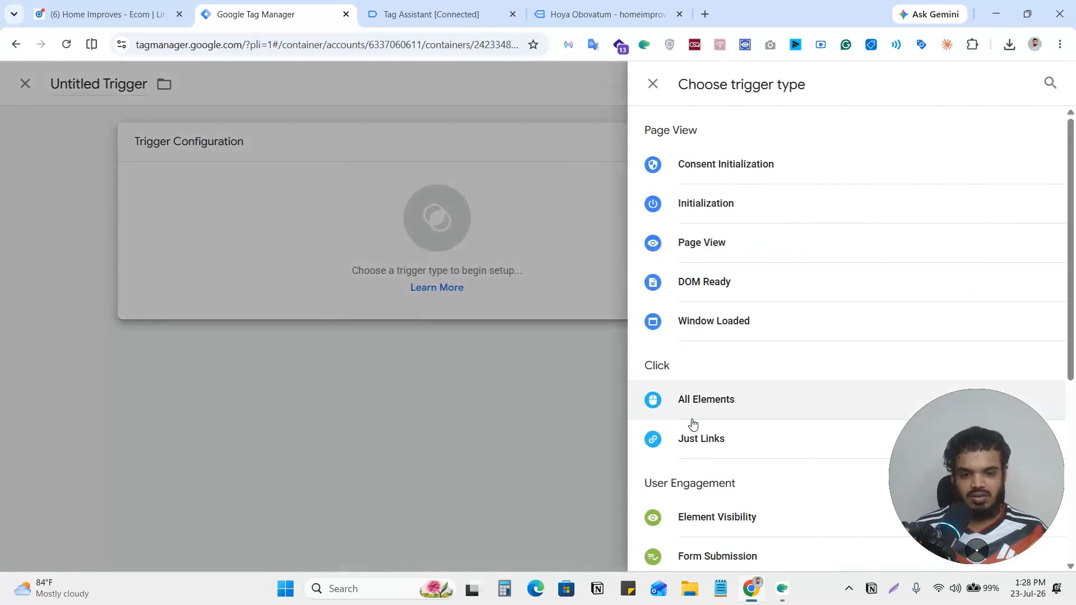
scroll(691, 426, down, 5)
click(692, 439)
click(397, 280)
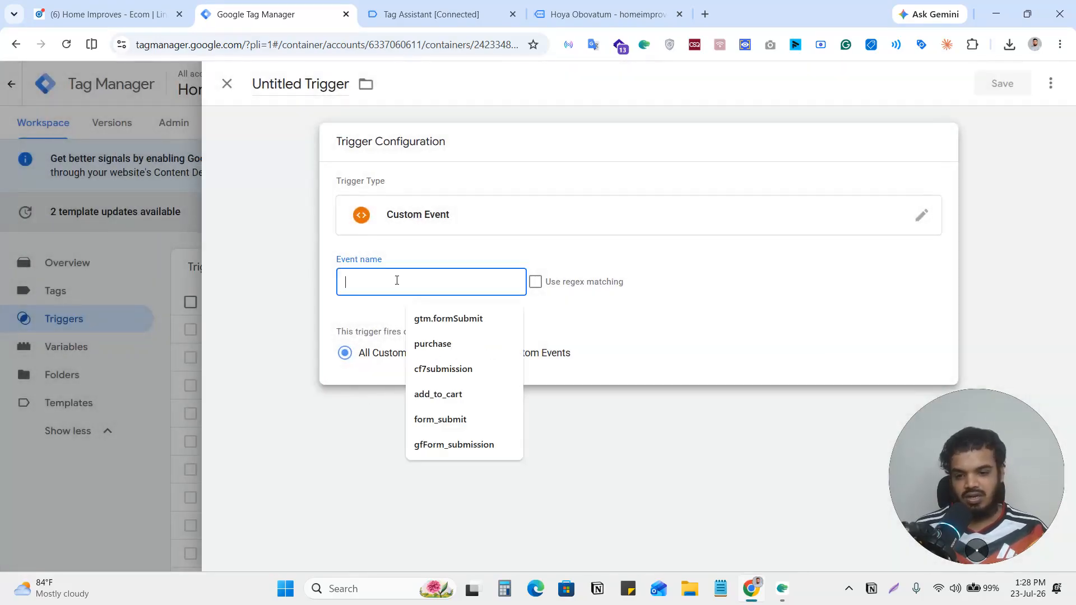
text(view)
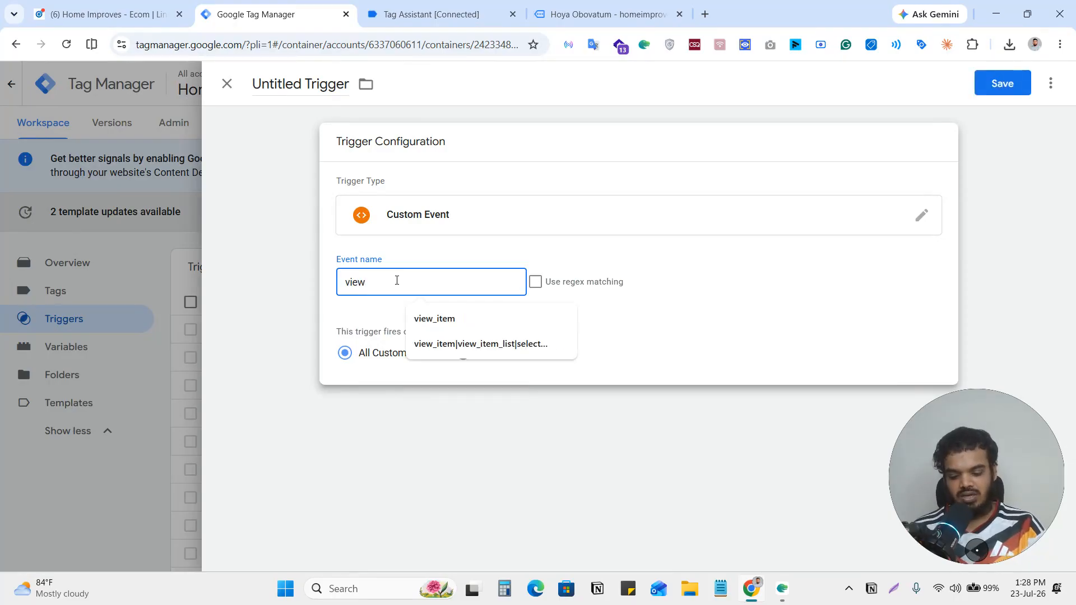
text(_item)
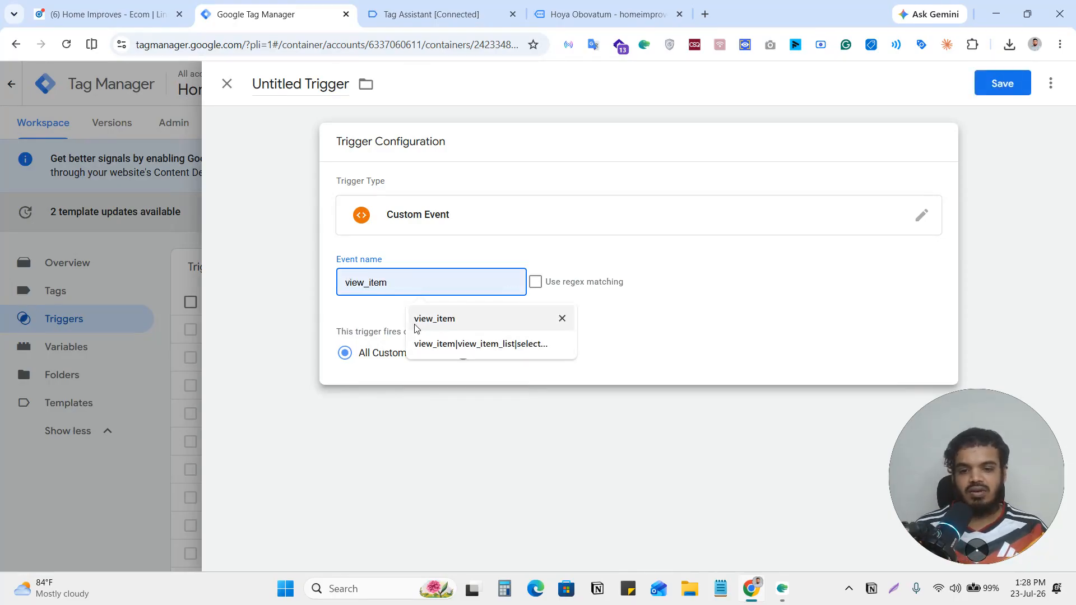
Switch to Tag Assistant and examine the event name in the view_item event's dataLayer push.
click(432, 14)
click(166, 386)
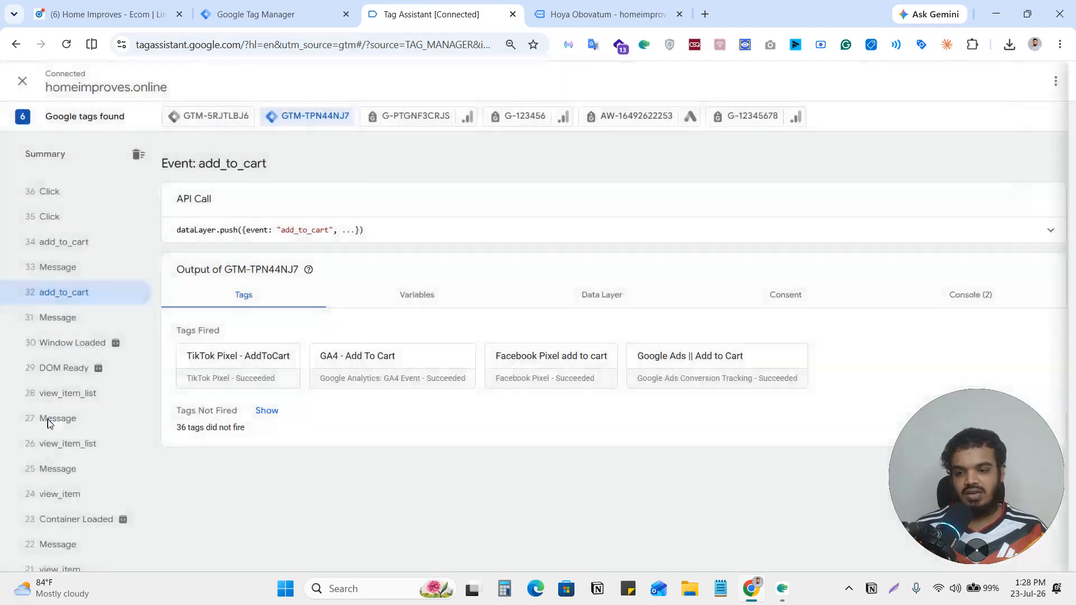
scroll(85, 448, down, 5)
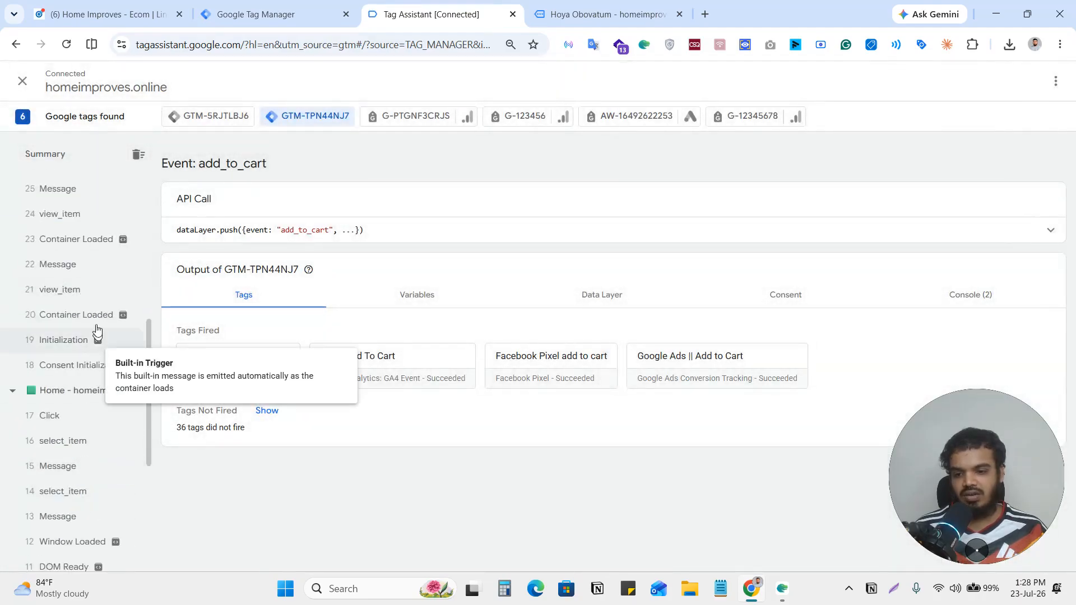
click(91, 298)
click(593, 236)
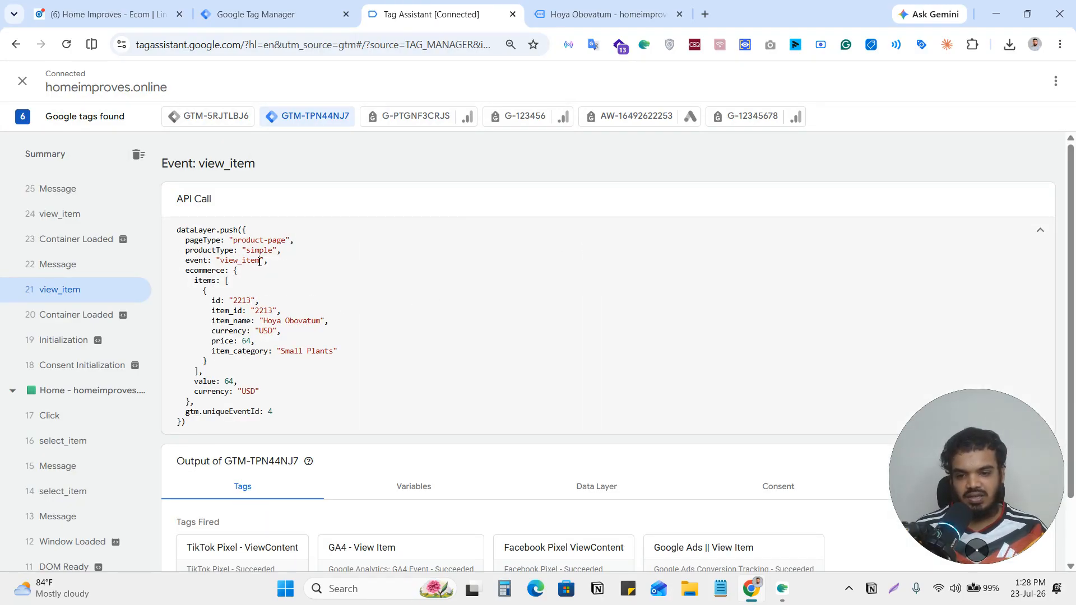
drag(260, 262, 248, 263)
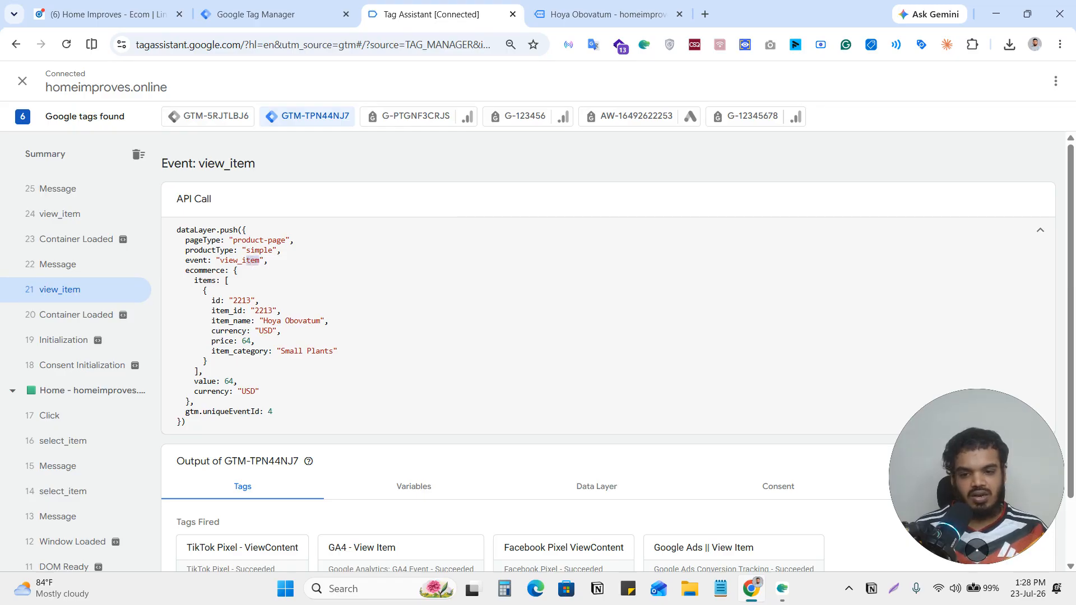
click(230, 261)
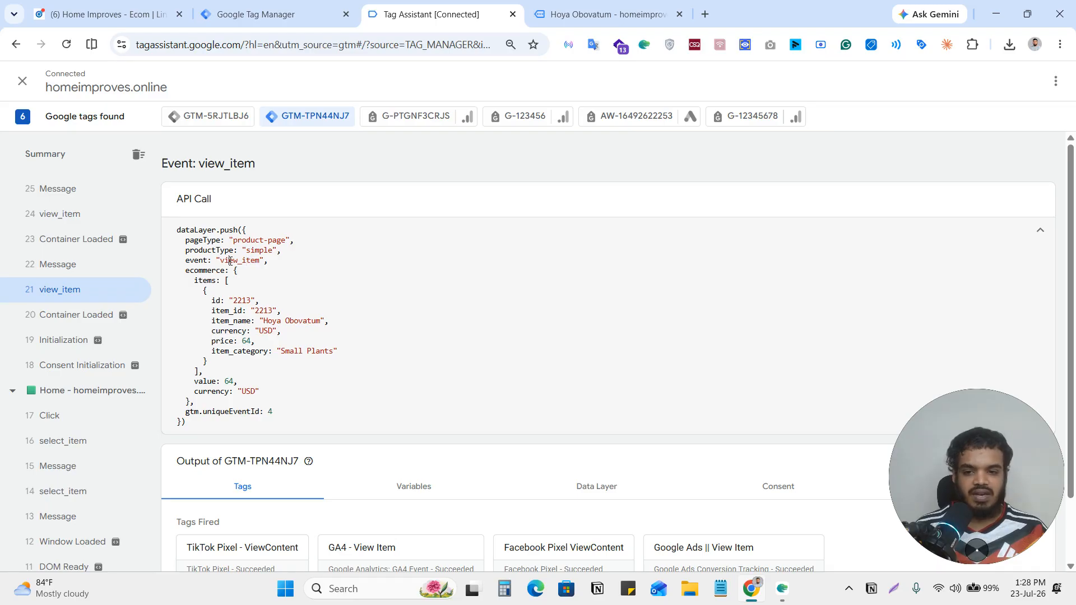
double_click(255, 260)
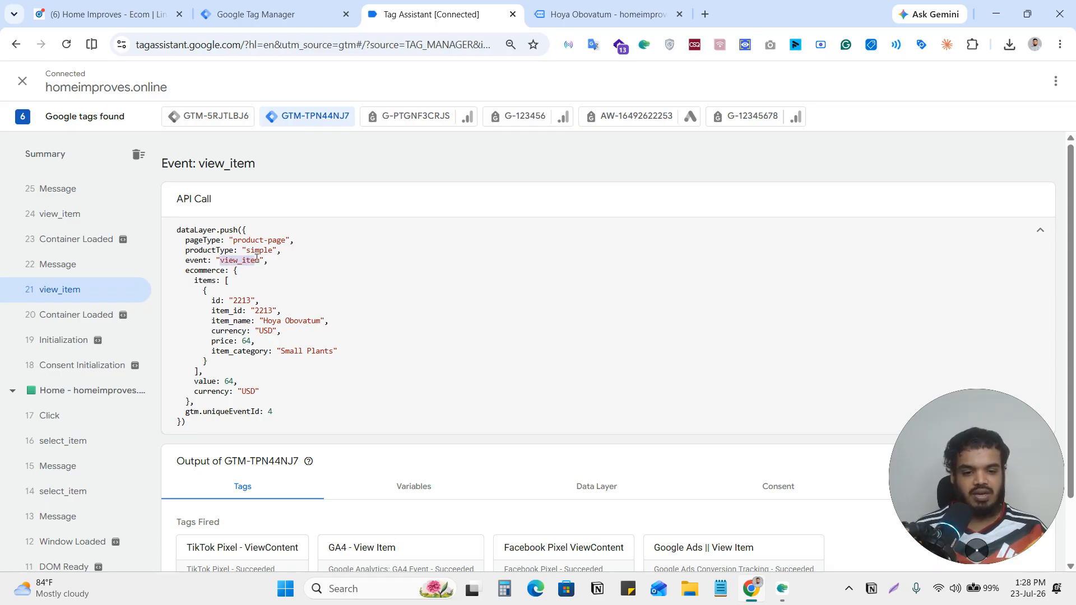
Examine the event name in the latest add_to_cart event's dataLayer push.
scroll(76, 387, up, 5)
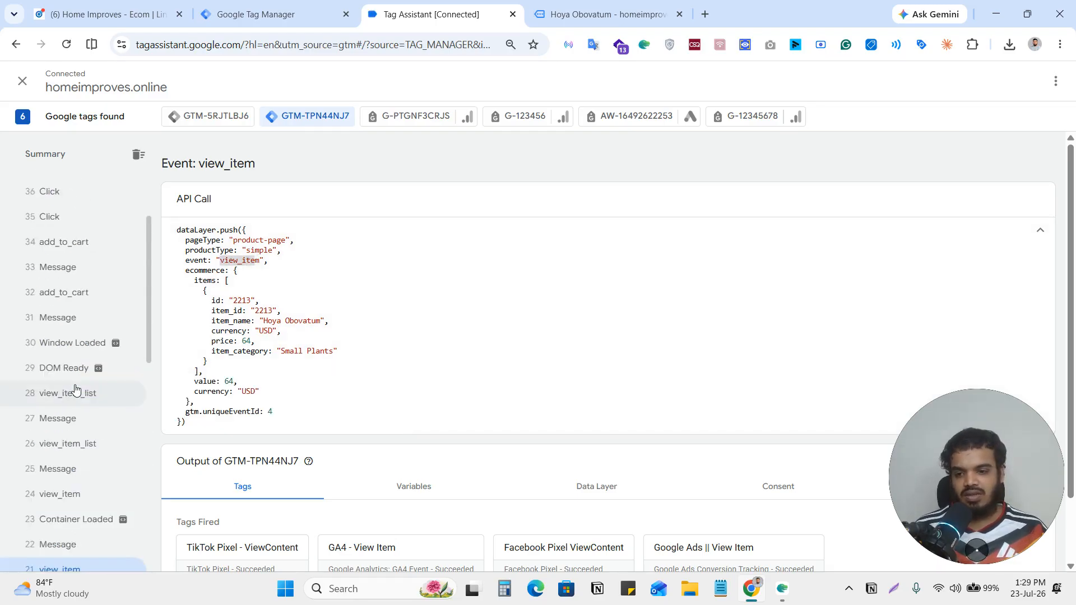
click(77, 244)
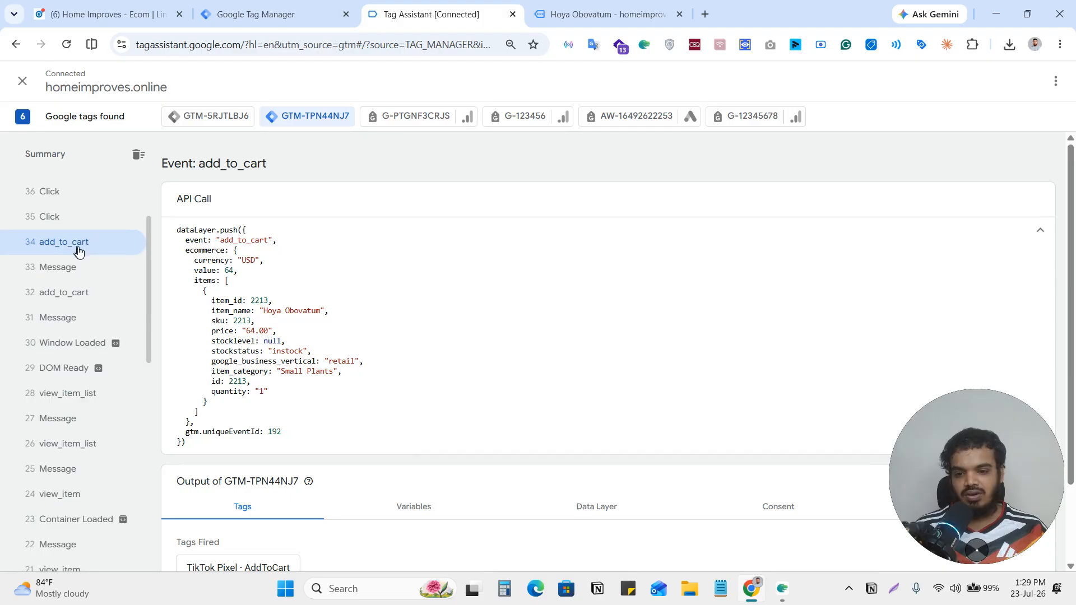
double_click(251, 240)
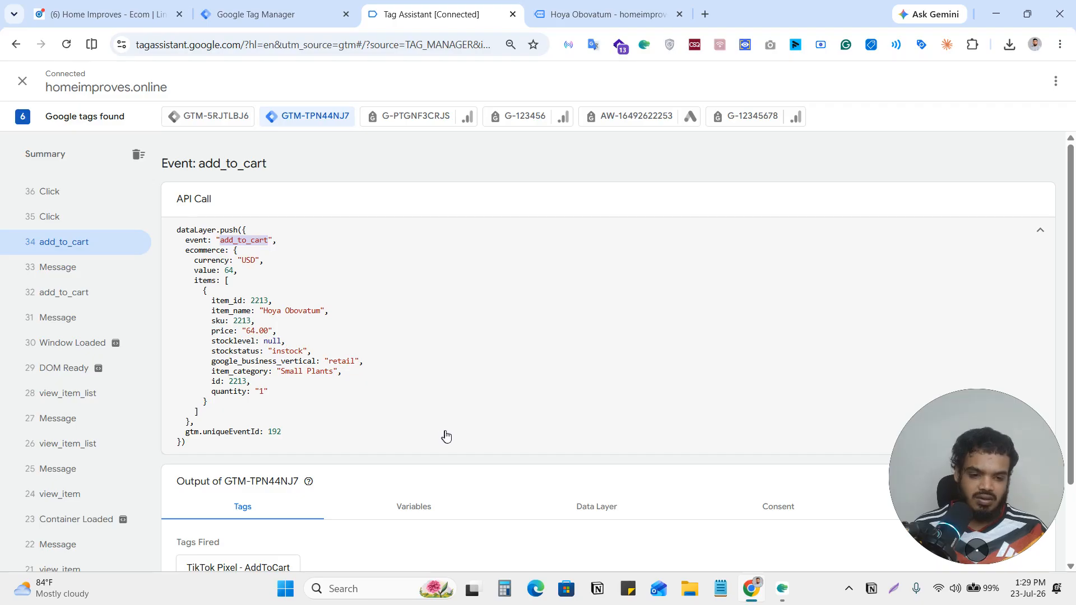
click(255, 240)
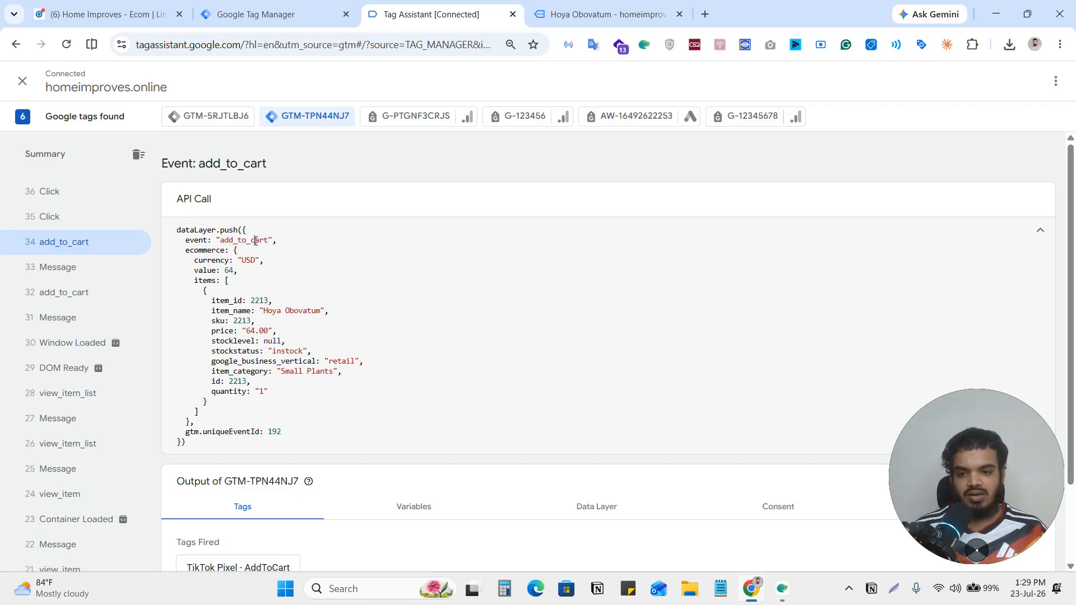
double_click(245, 241)
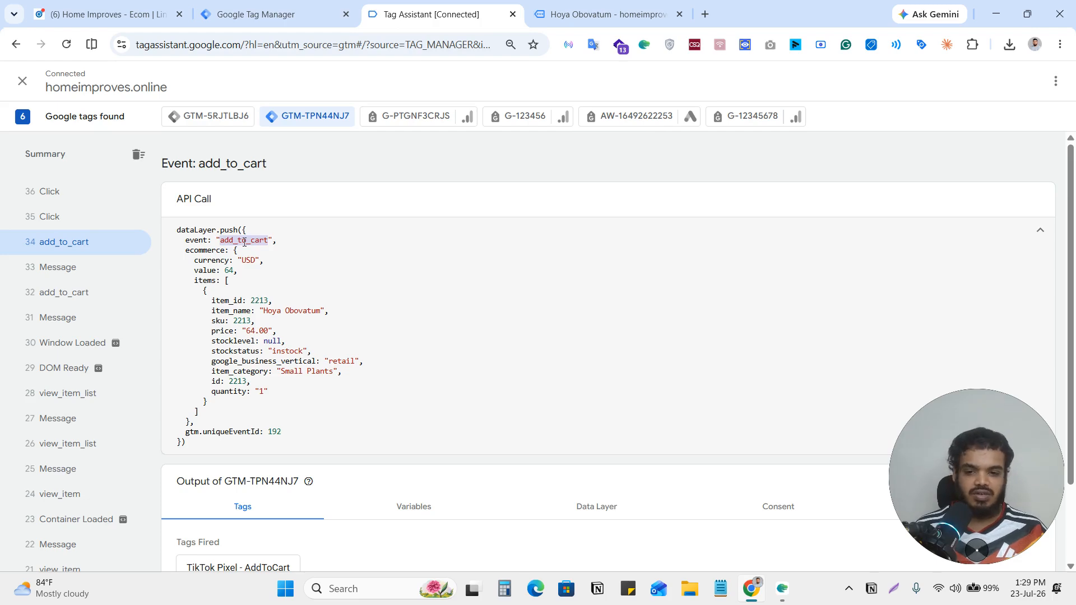
Return to Google Tag Manager and discard the unsaved view_item trigger.
click(273, 14)
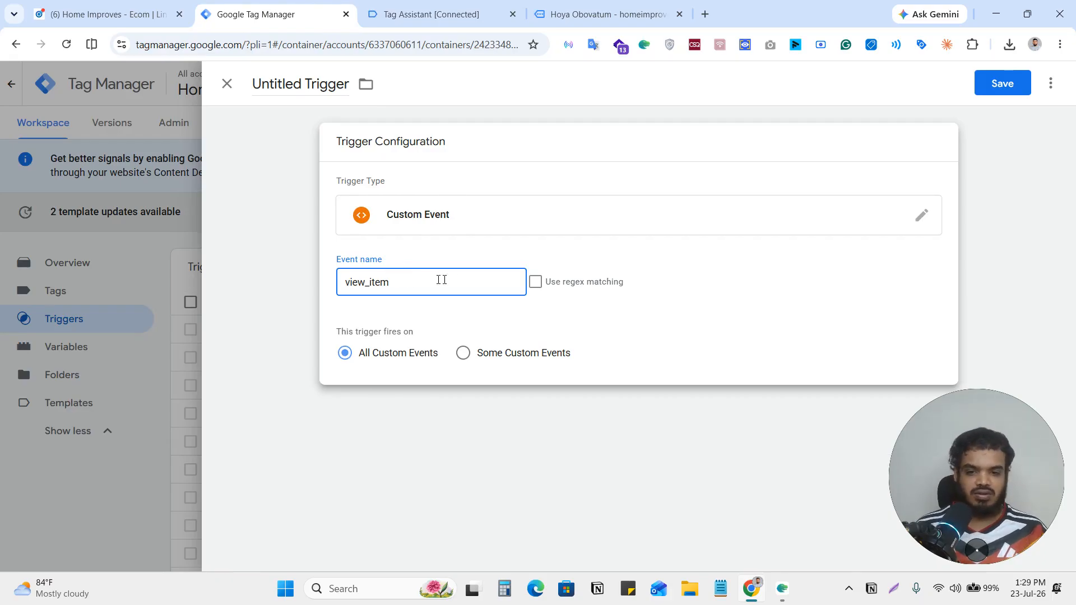
click(227, 84)
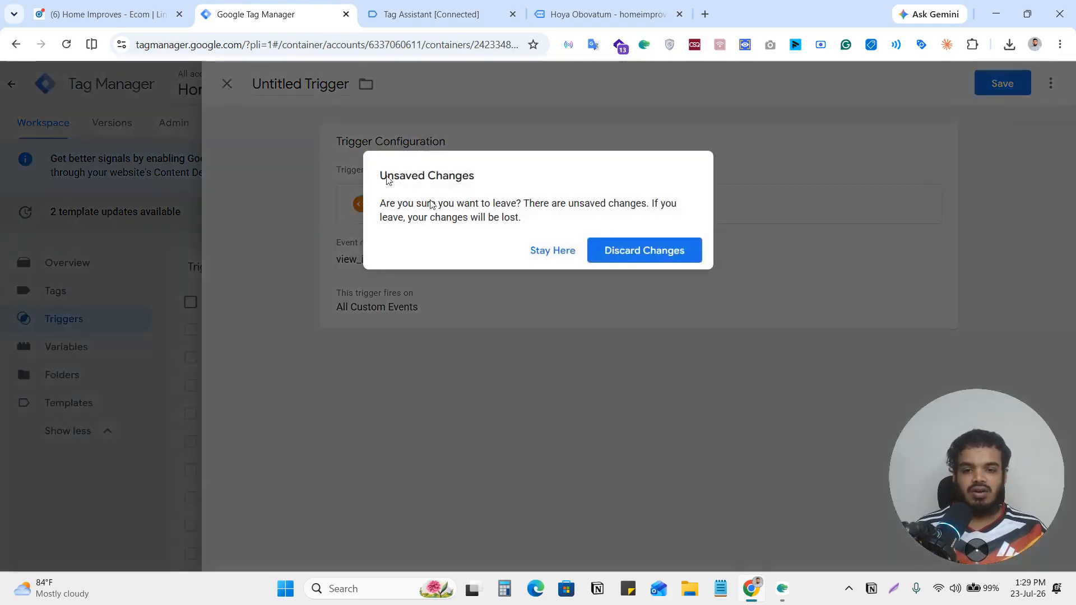
click(637, 261)
Examine the configuration of the existing add_to_cart trigger and close it.
scroll(385, 480, down, 4)
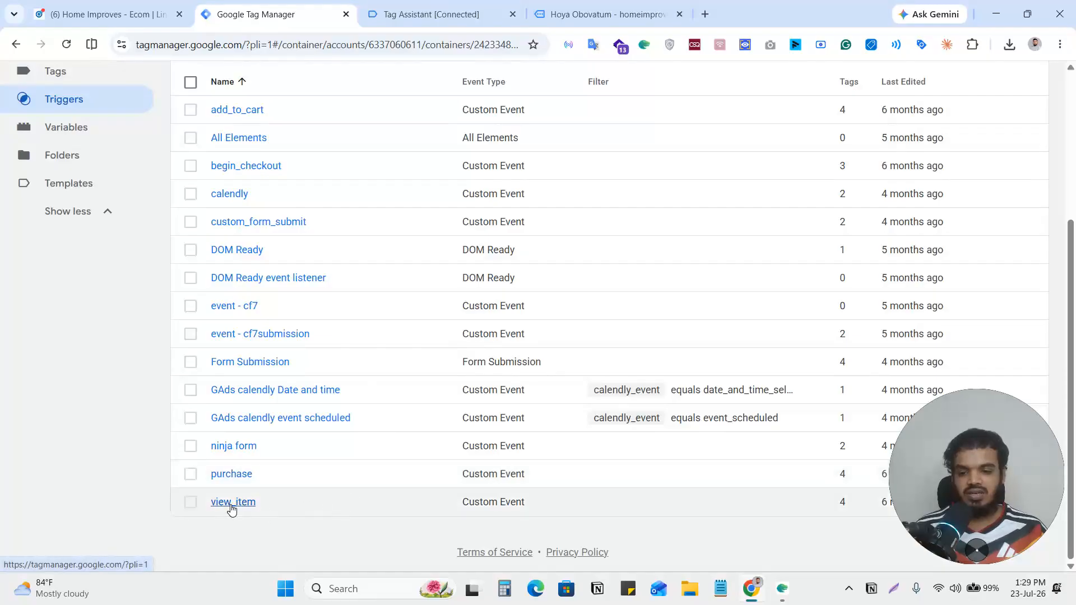
click(241, 475)
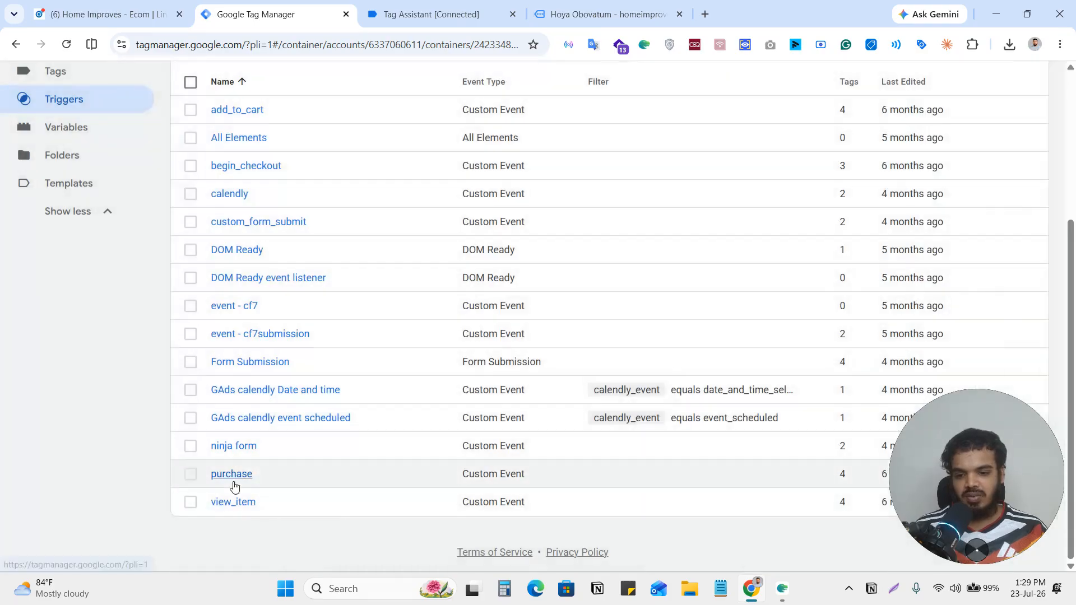
scroll(280, 483, up, 3)
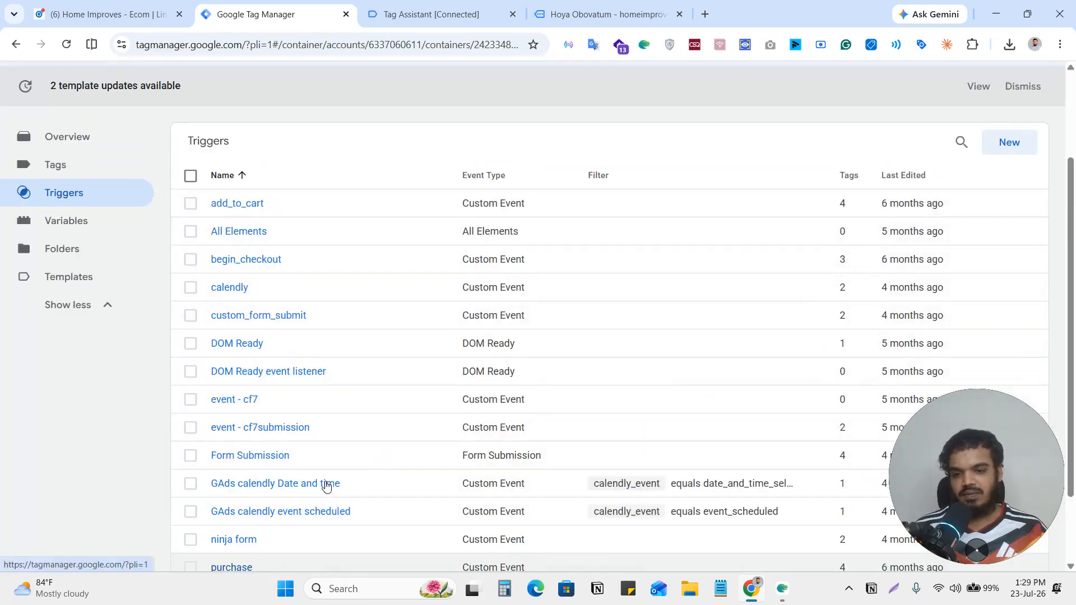
click(258, 206)
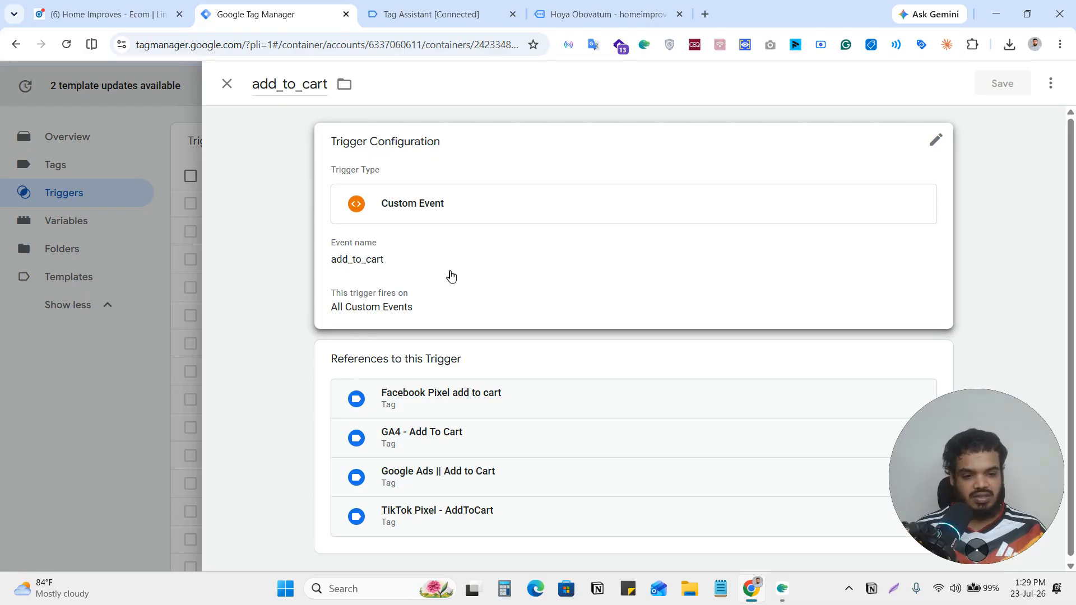
click(136, 372)
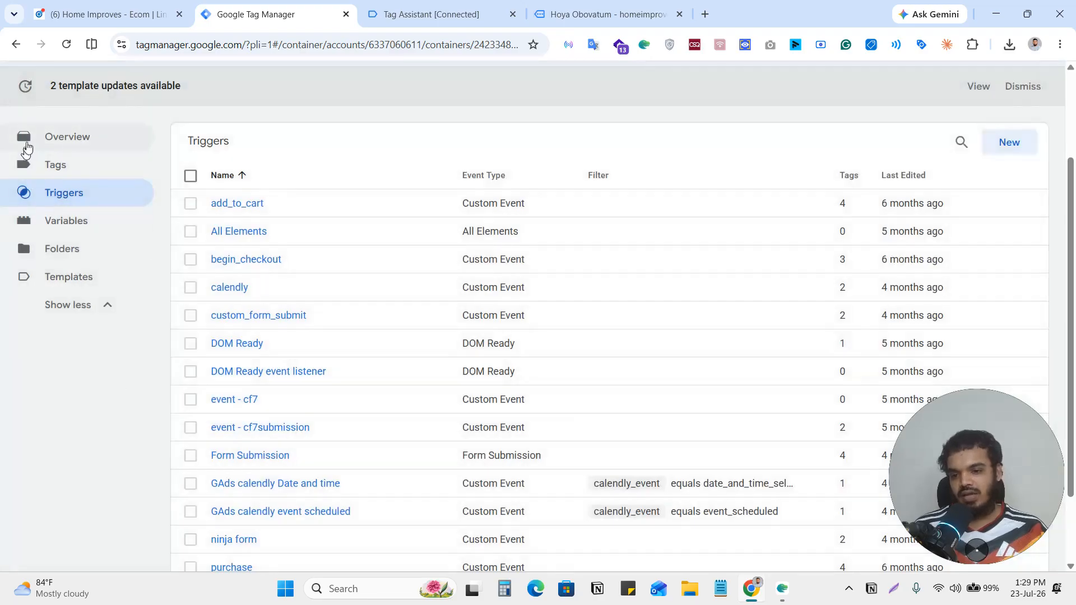
Create a new tag and open its tag type selection.
click(55, 165)
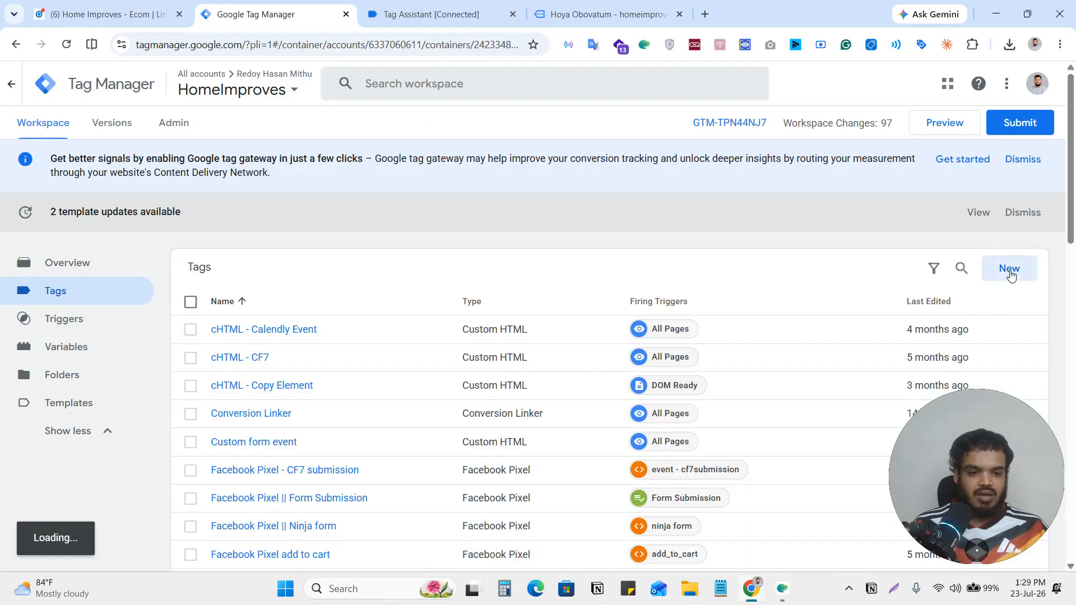
click(1010, 273)
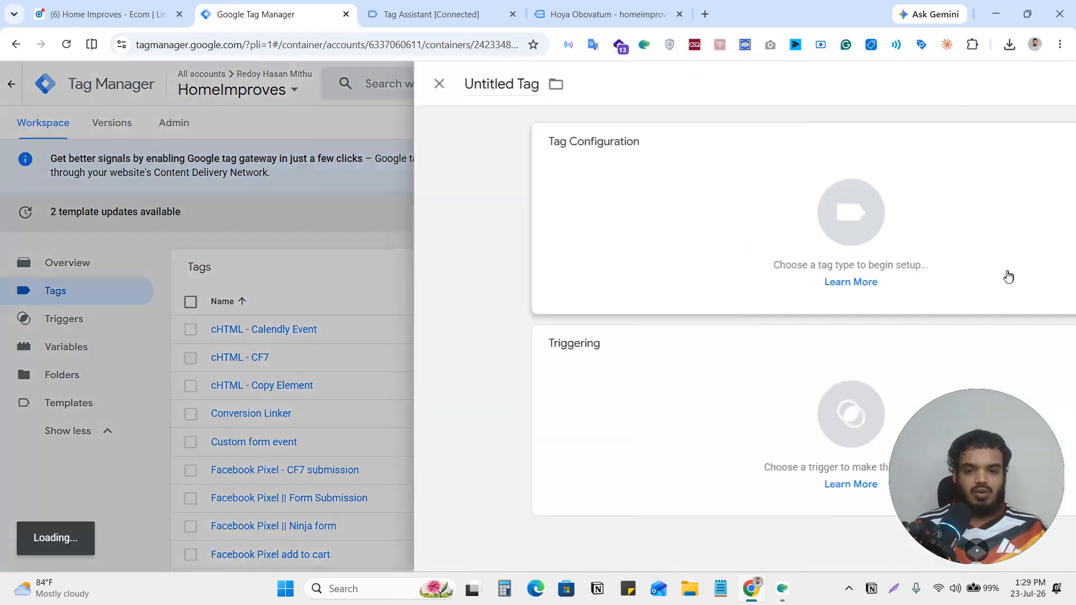
click(680, 220)
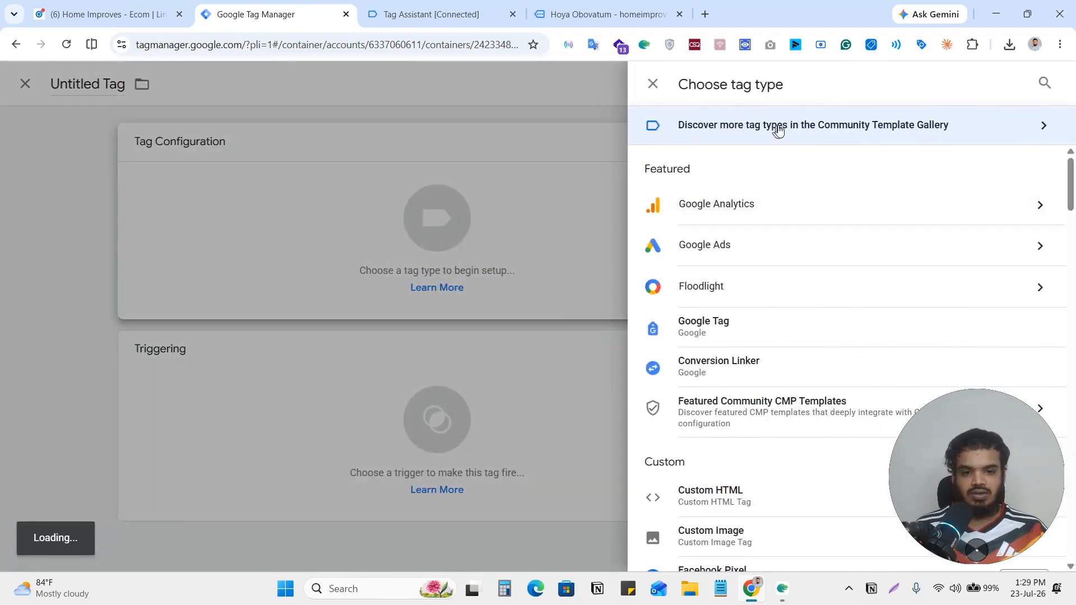
click(778, 127)
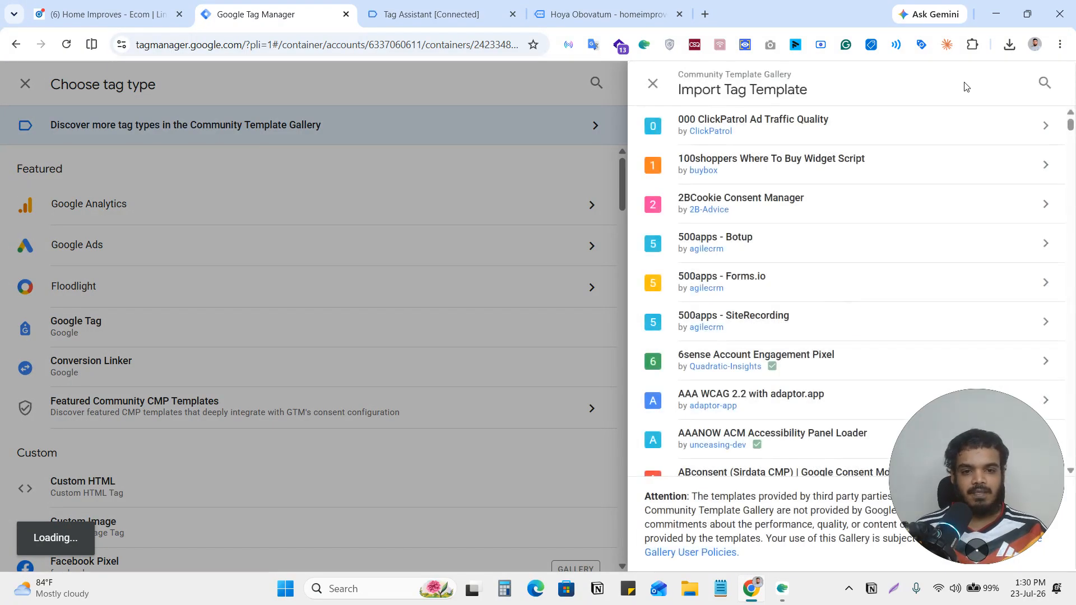
click(653, 84)
scroll(763, 264, down, 15)
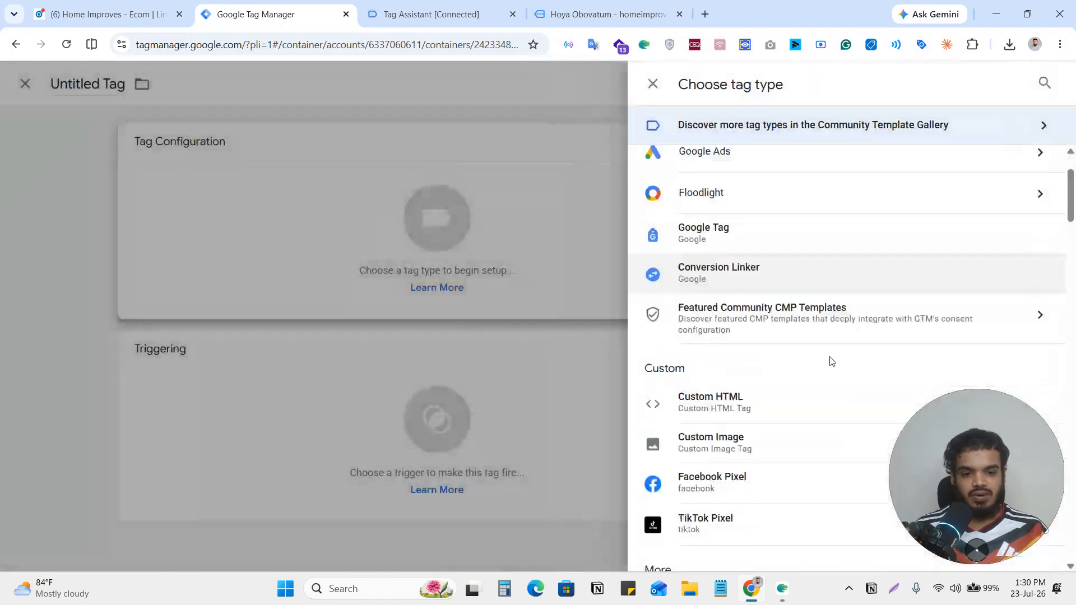
scroll(768, 432, up, 15)
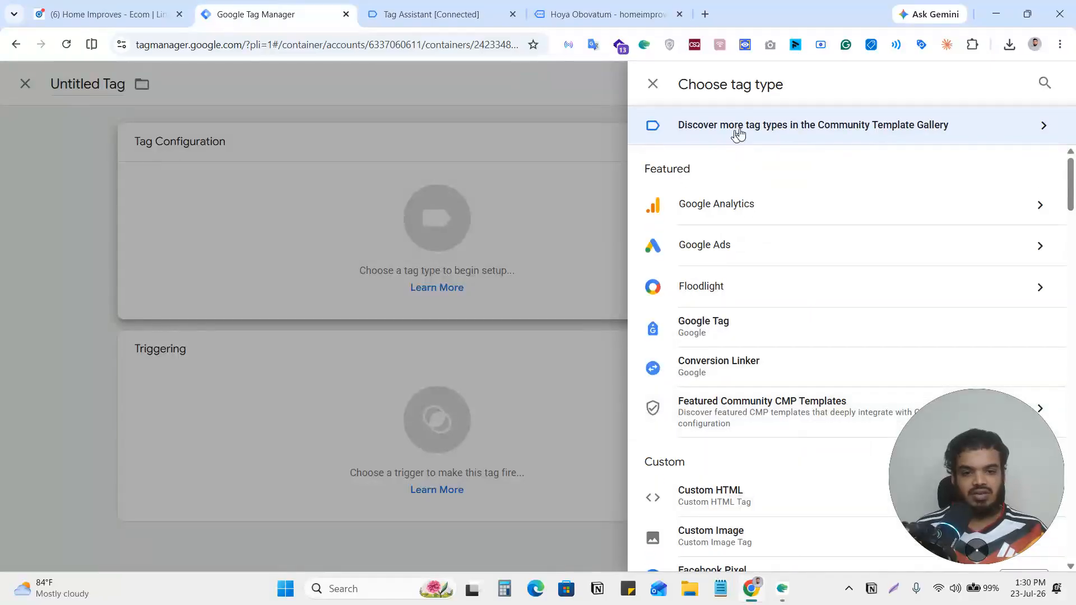
Search the Community Template Gallery for "linke" and add the LinkedIn InsightTag 2.0 template to the workspace as the tag type.
click(805, 128)
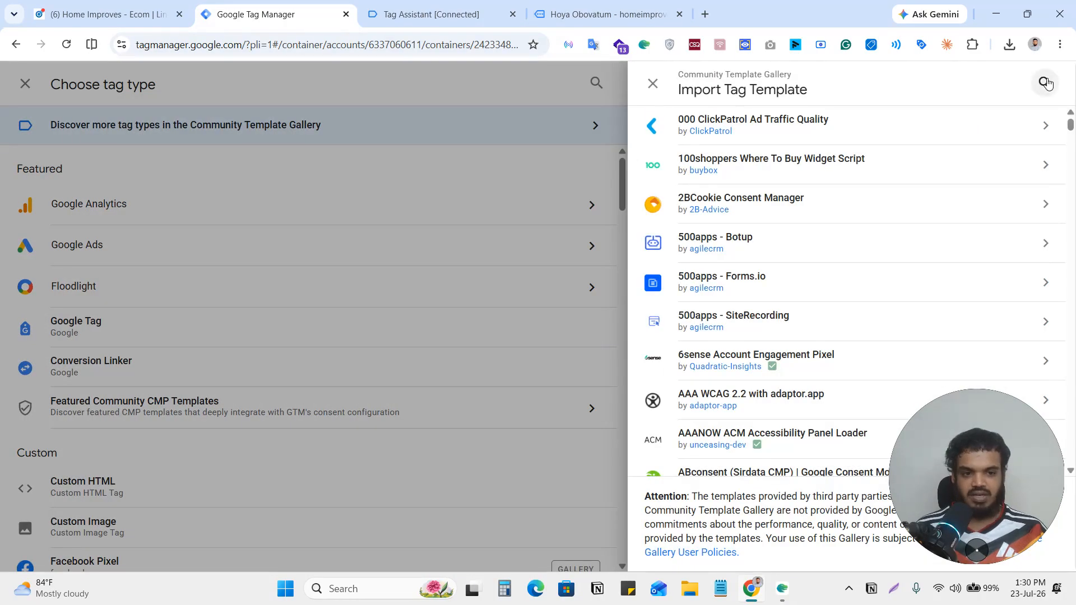
click(1044, 82)
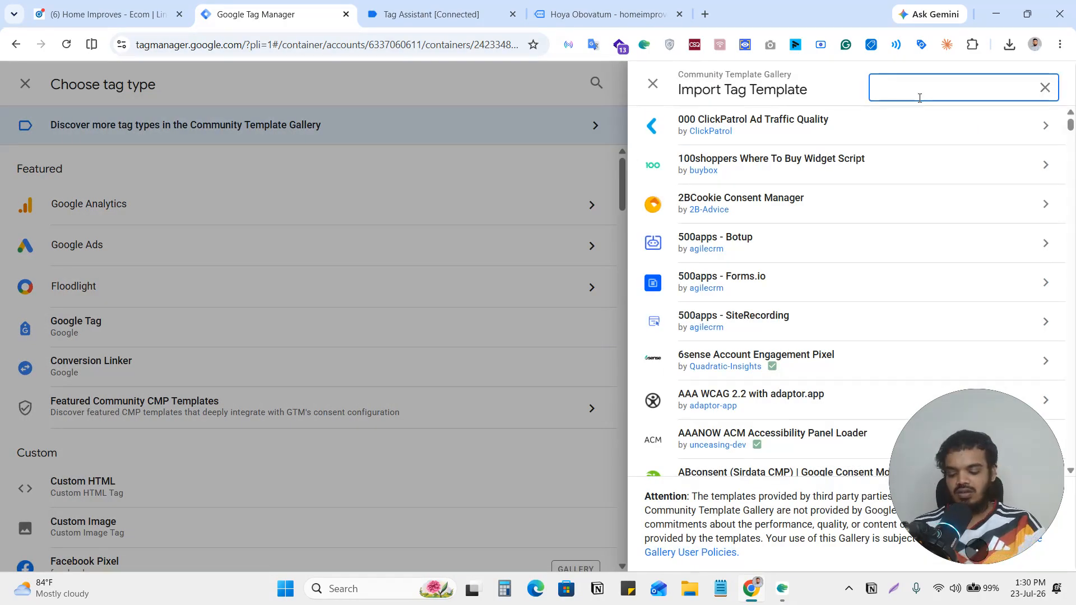
text(linke)
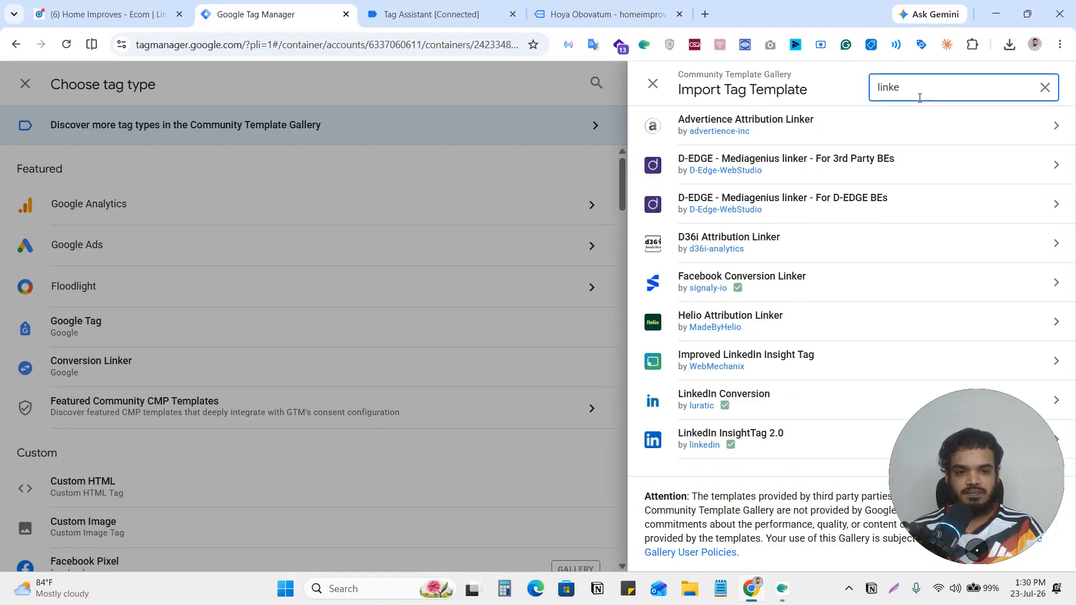
click(787, 440)
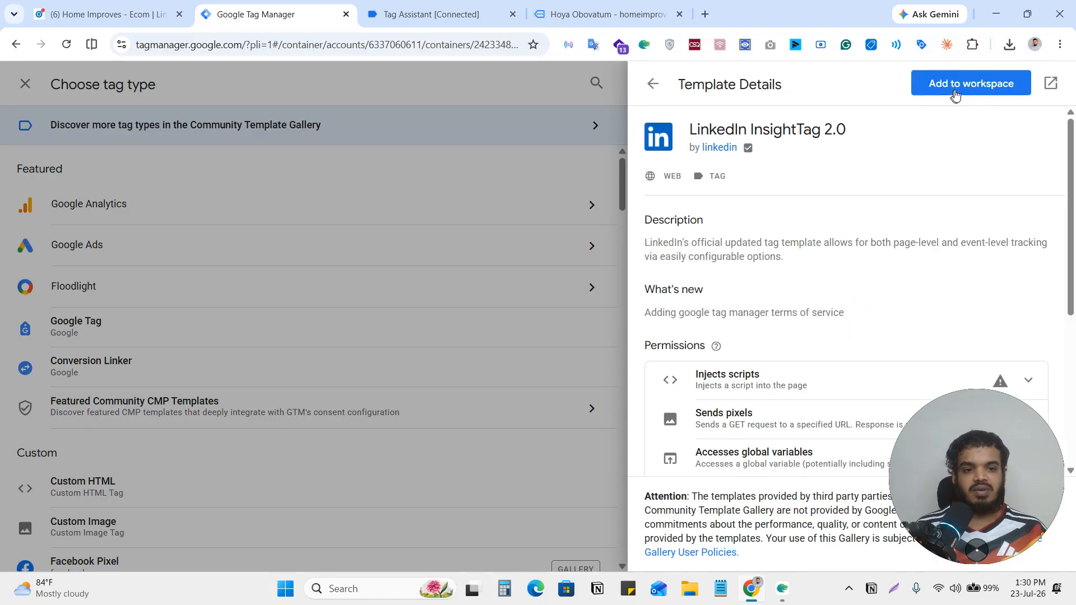
click(956, 94)
click(726, 423)
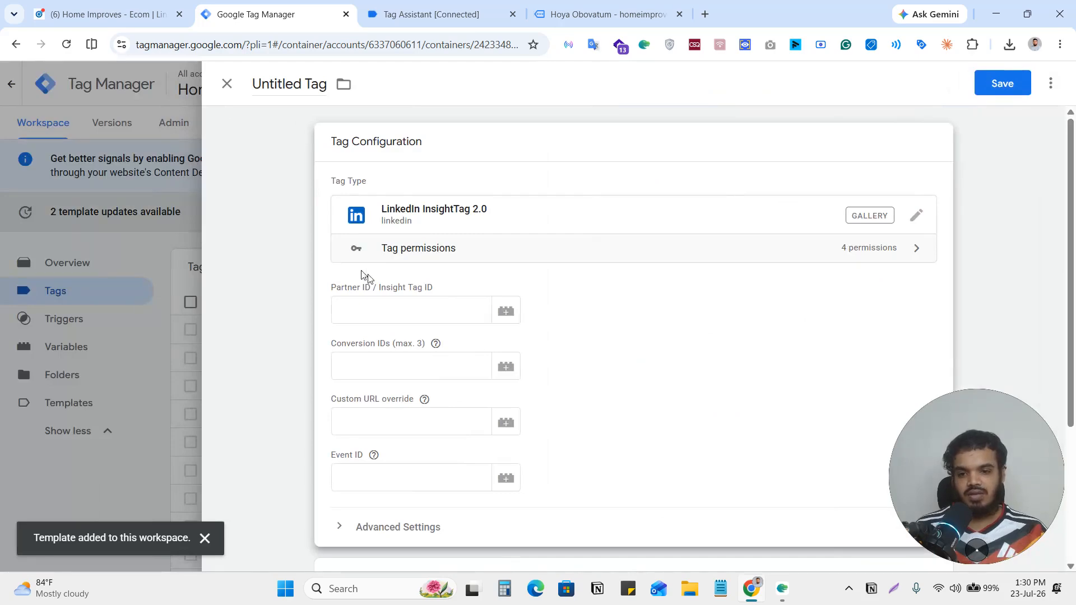
Set the tag's Partner ID / Insight Tag ID to the {{LinkedIN Partner Id}} variable.
click(392, 308)
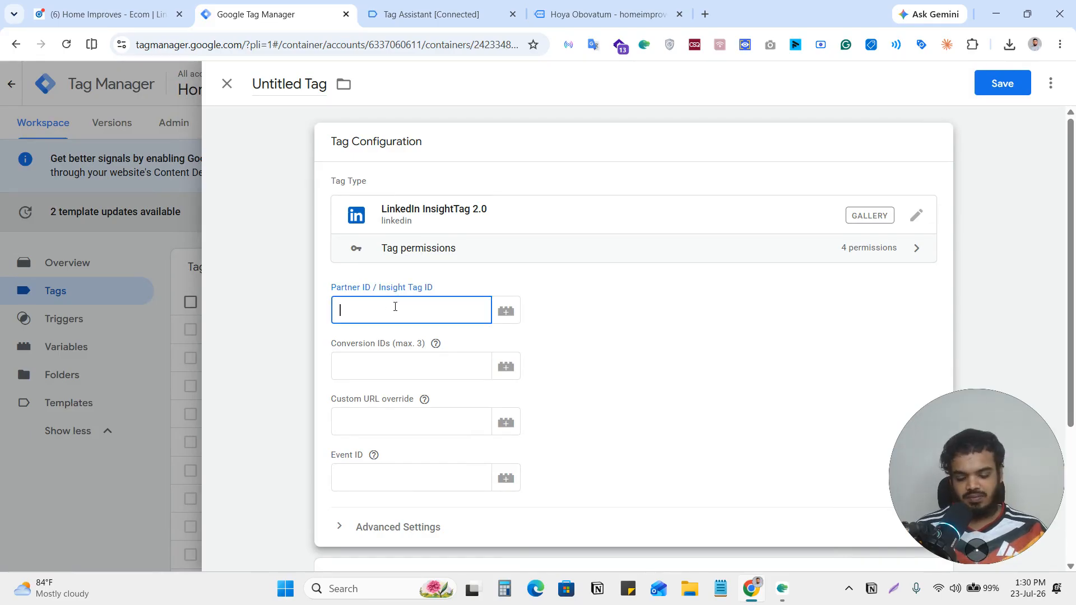
text({{par)
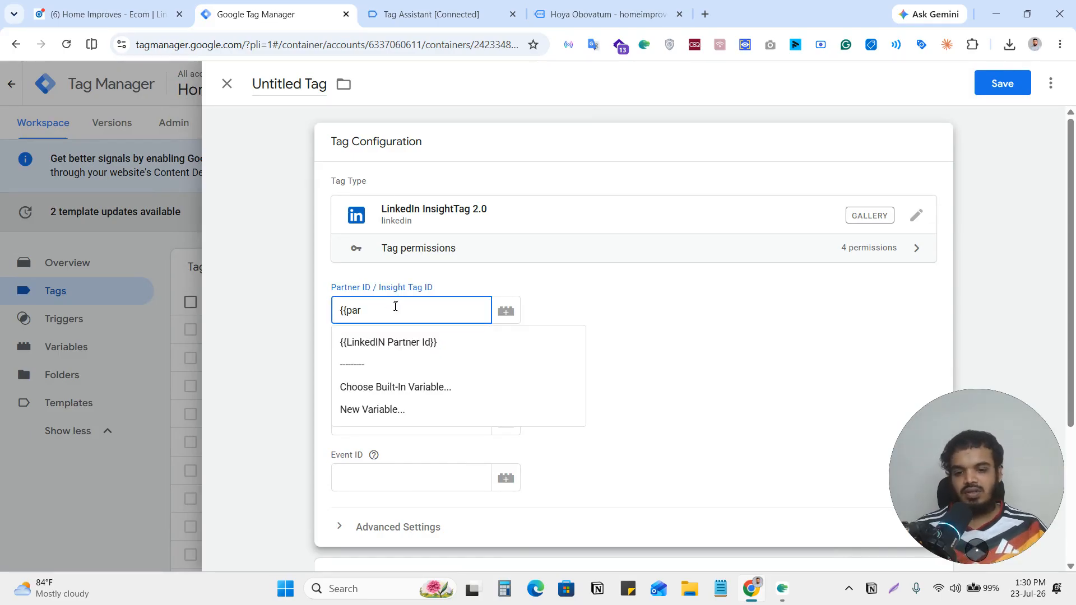
click(430, 343)
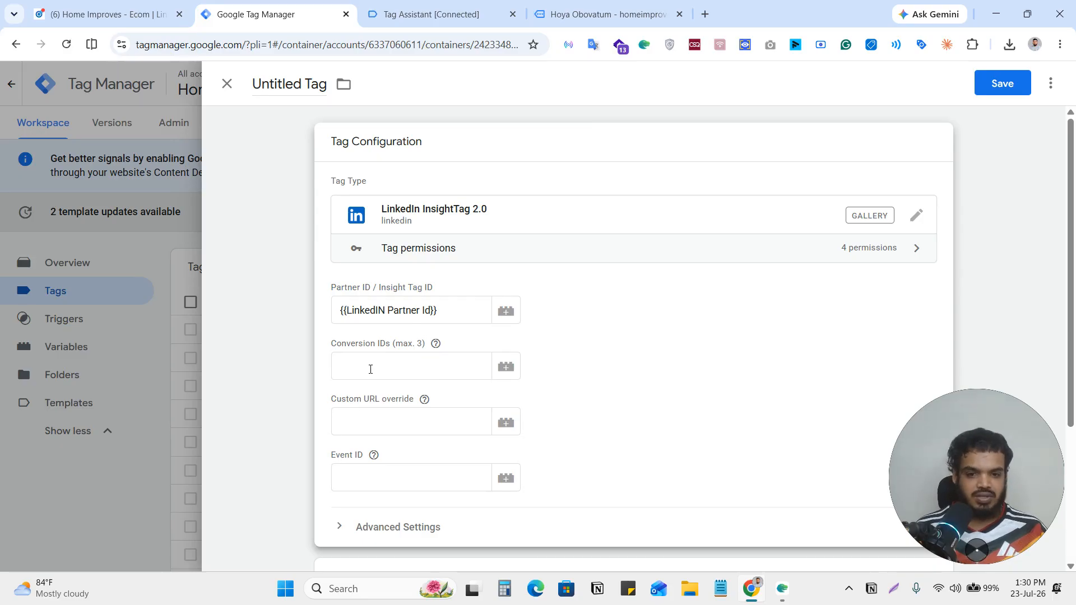
Switch to LinkedIn Campaign Manager, choose the Event-specific tracking method for the conversion and copy its conversion ID for Google Tag Manager.
click(93, 20)
scroll(685, 320, down, 2)
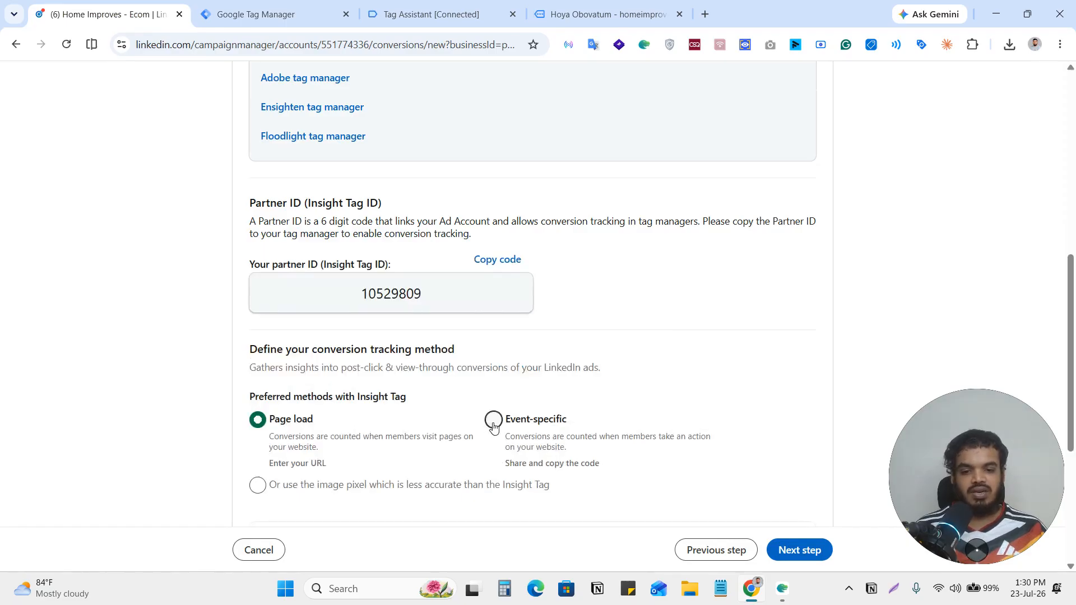
scroll(488, 417, up, 10)
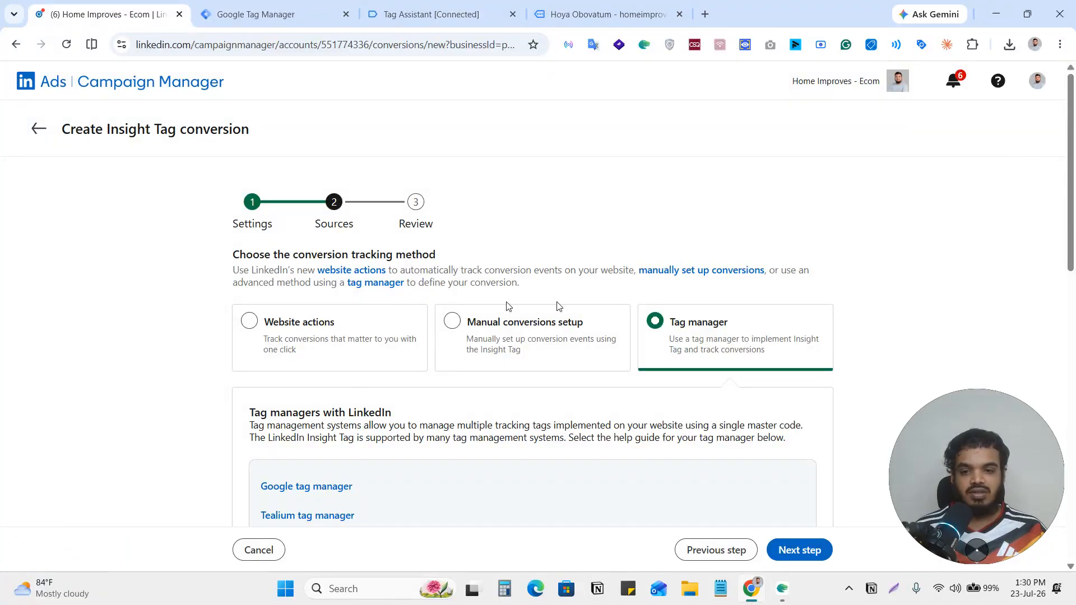
scroll(564, 254, down, 8)
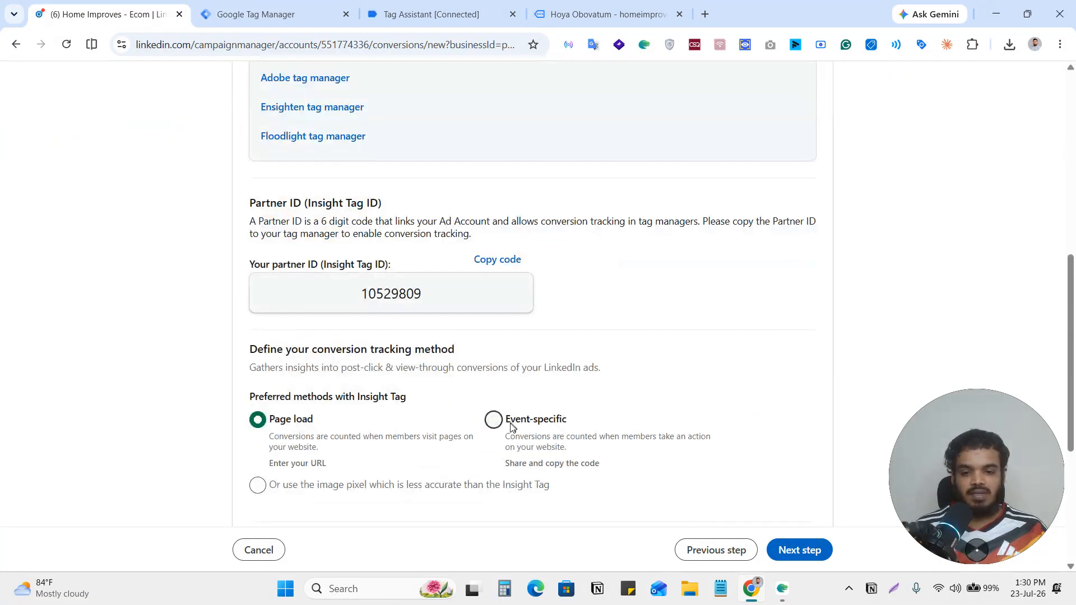
click(493, 419)
scroll(603, 344, down, 5)
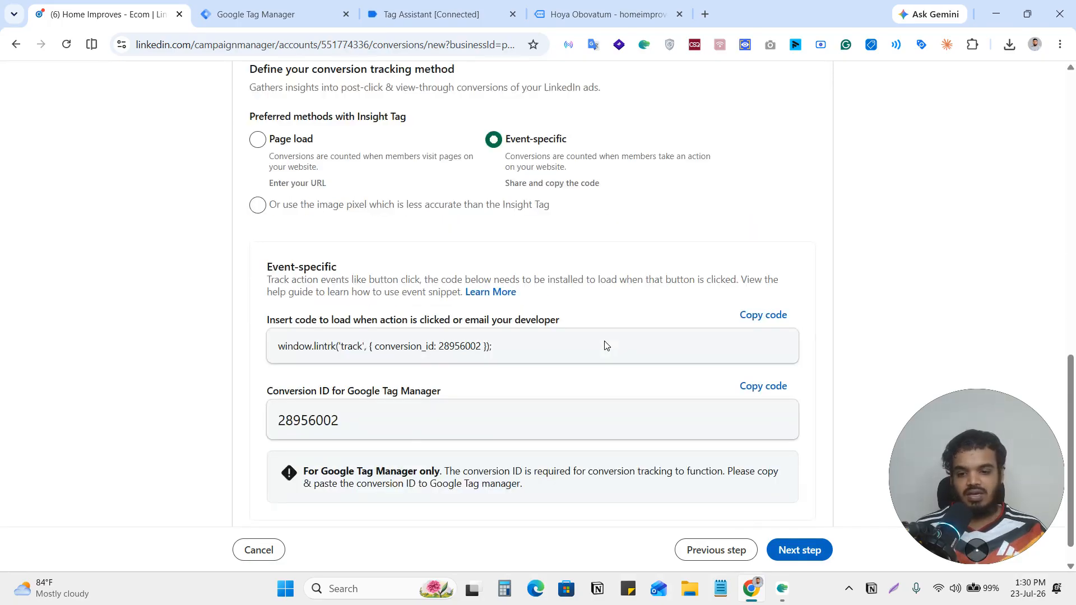
click(763, 354)
scroll(758, 355, up, 6)
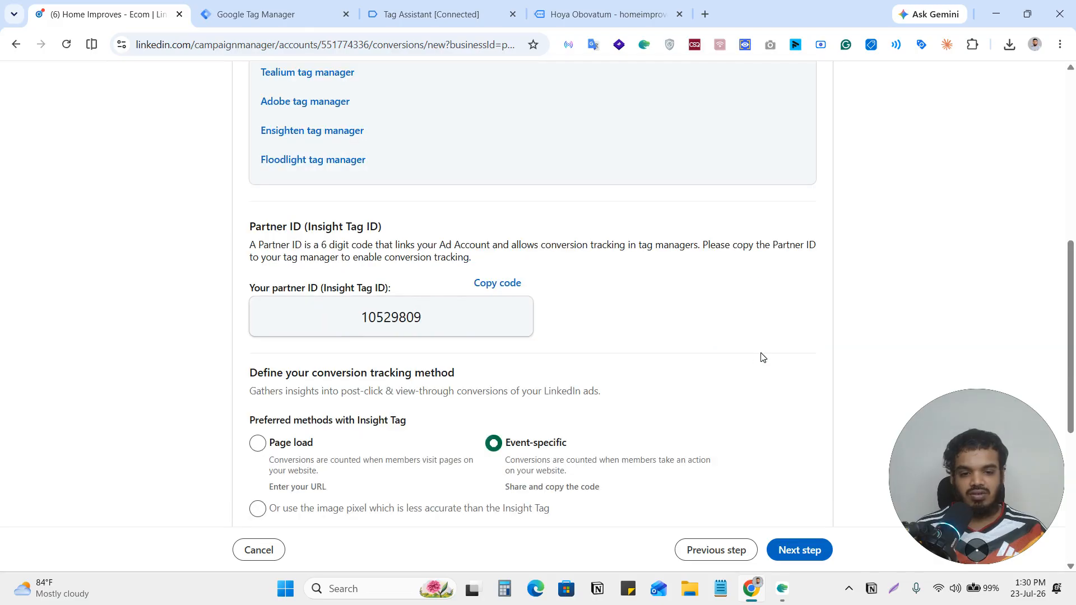
Return to Google Tag Manager and paste the copied conversion ID 28956002 into the tag's Conversion IDs, leaving Event ID empty.
click(255, 14)
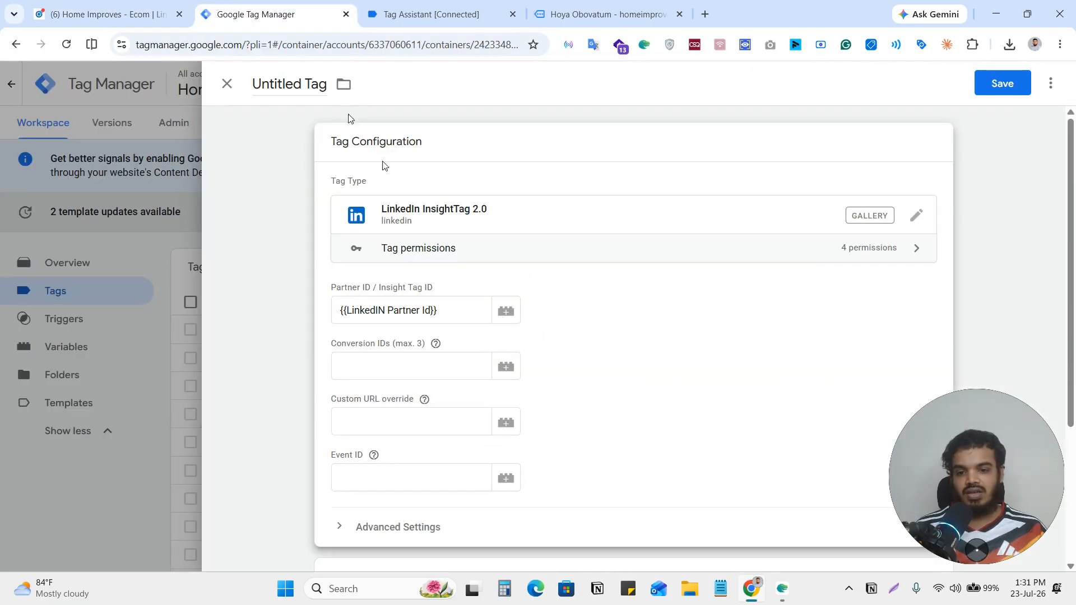
click(391, 358)
text(28956002)
click(561, 336)
scroll(637, 320, down, 3)
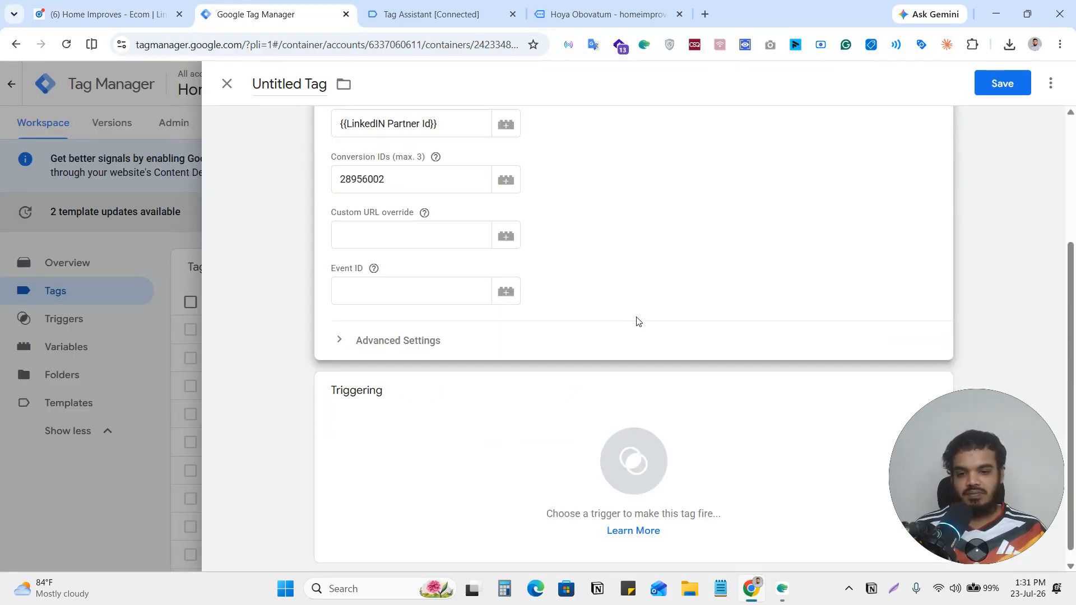
click(359, 289)
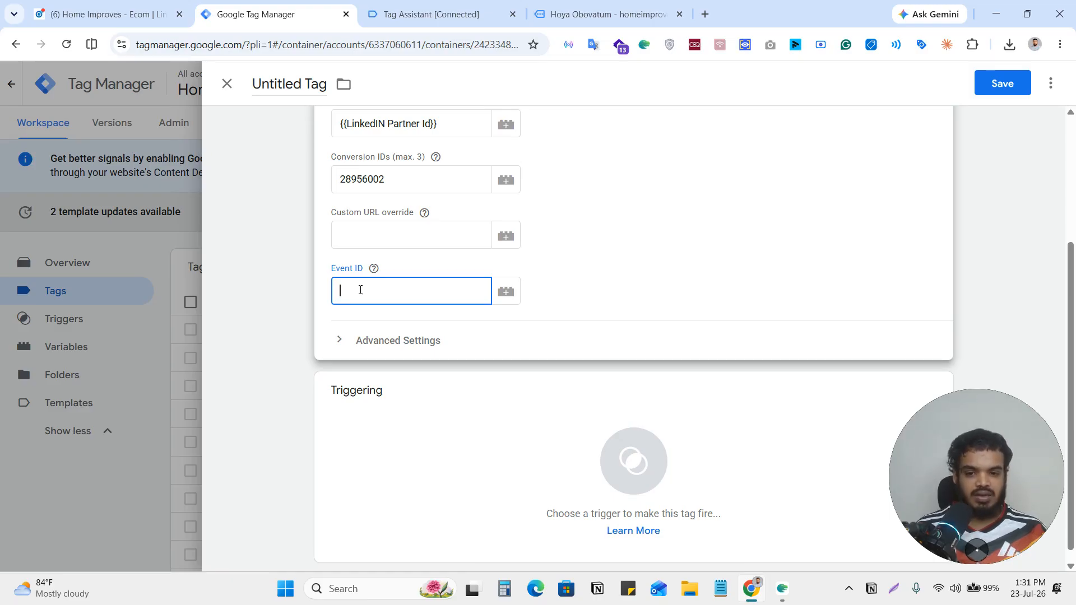
click(374, 274)
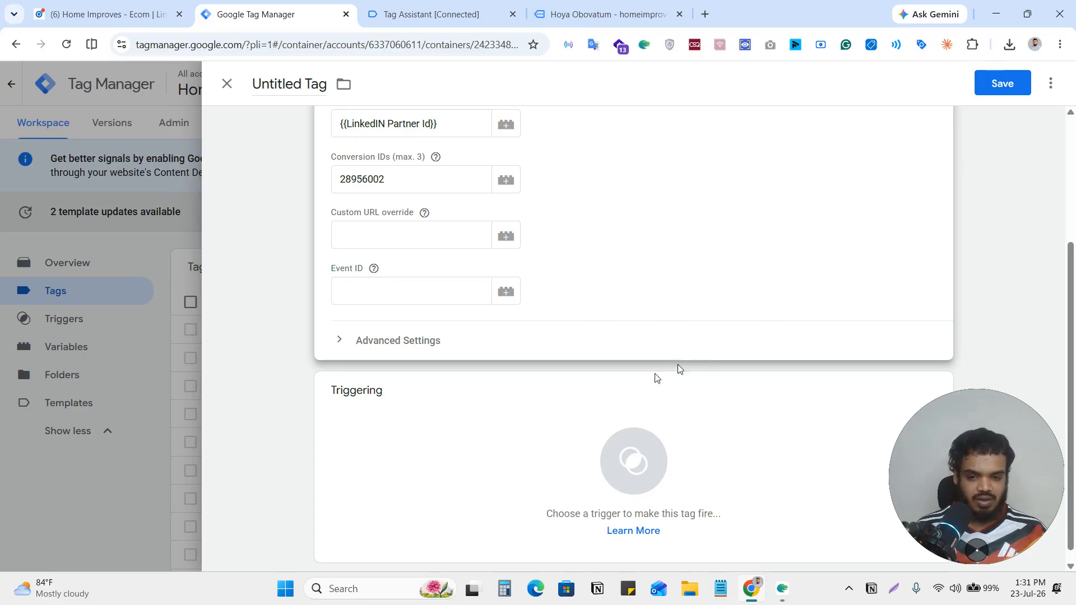
Set the tag's firing option to Once per page in its advanced settings.
click(405, 343)
scroll(632, 348, down, 2)
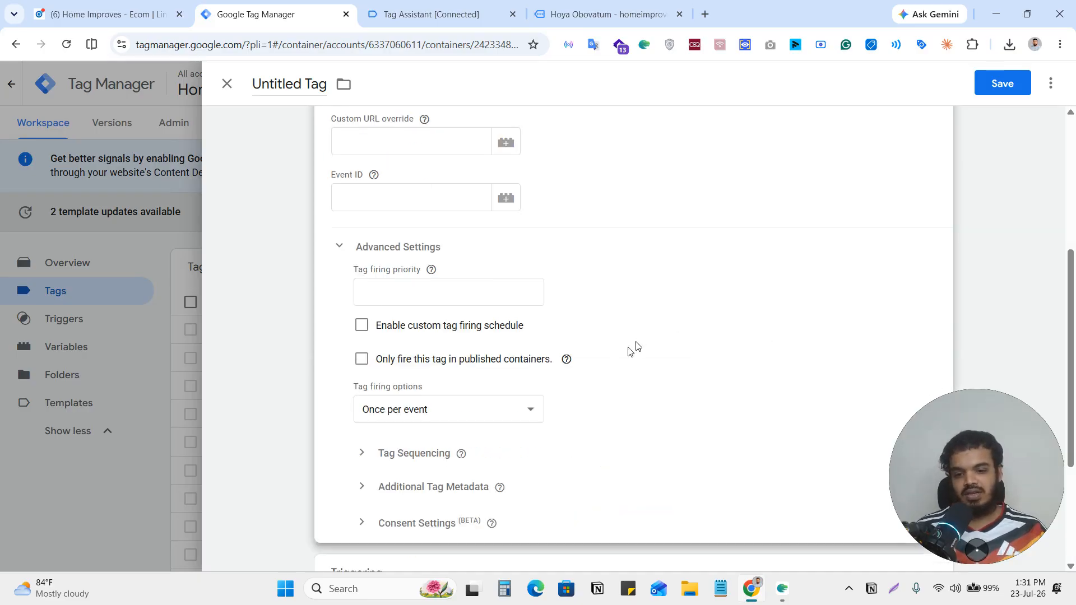
click(478, 411)
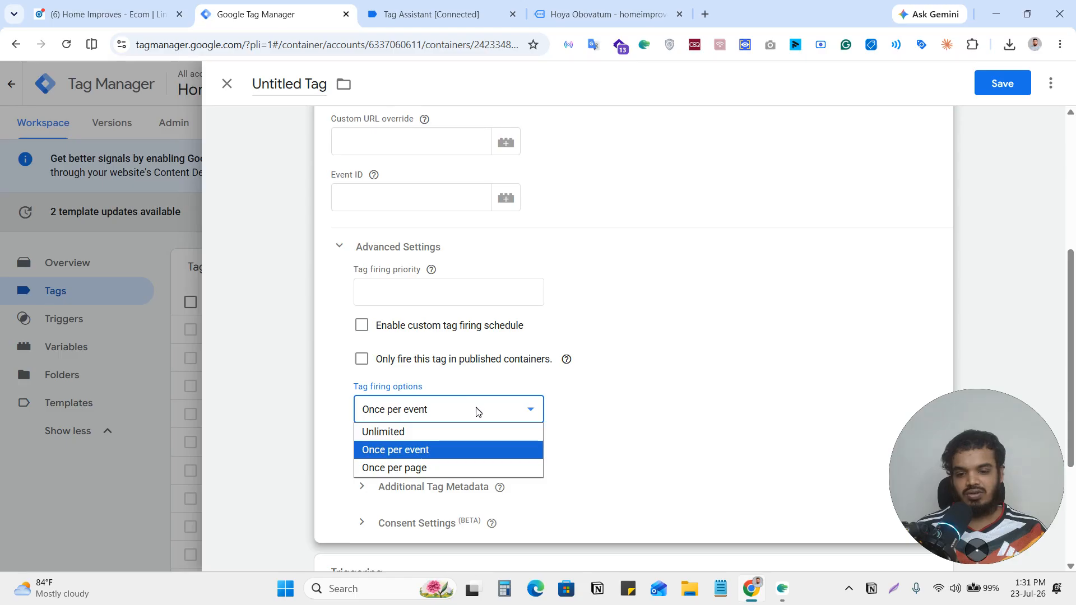
click(383, 472)
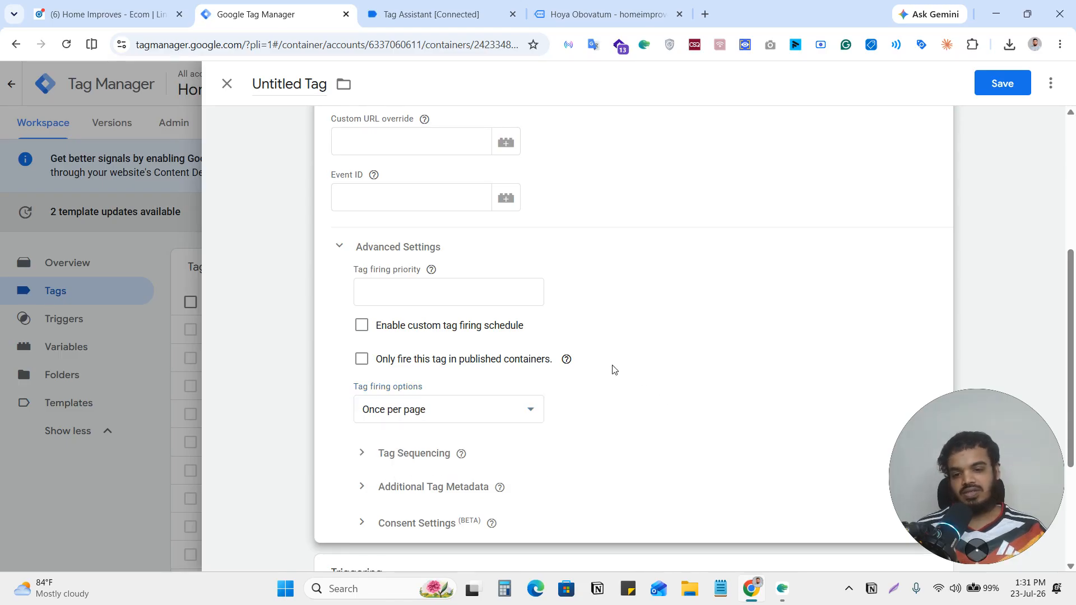
Add the existing view_item custom event as the tag's firing trigger.
scroll(613, 370, down, 2)
scroll(613, 370, up, 6)
scroll(612, 369, down, 8)
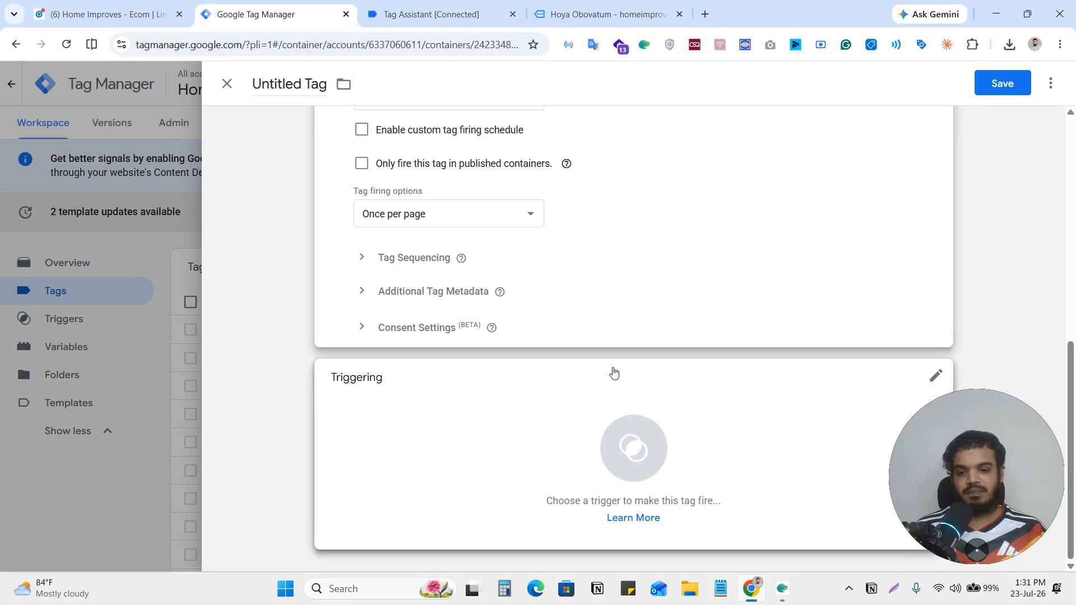
click(604, 451)
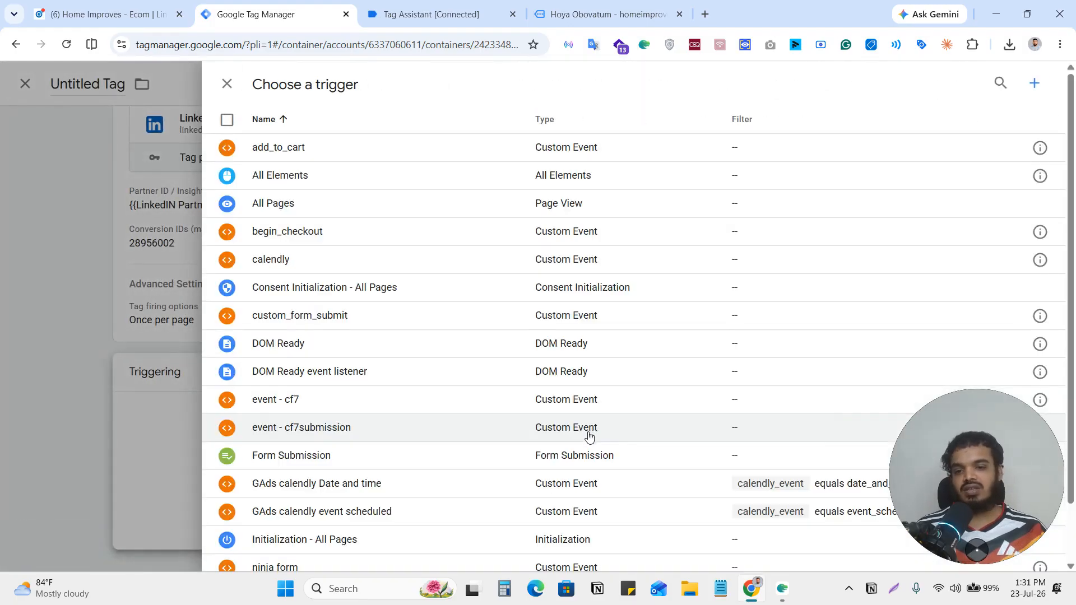
scroll(620, 437, down, 2)
click(312, 557)
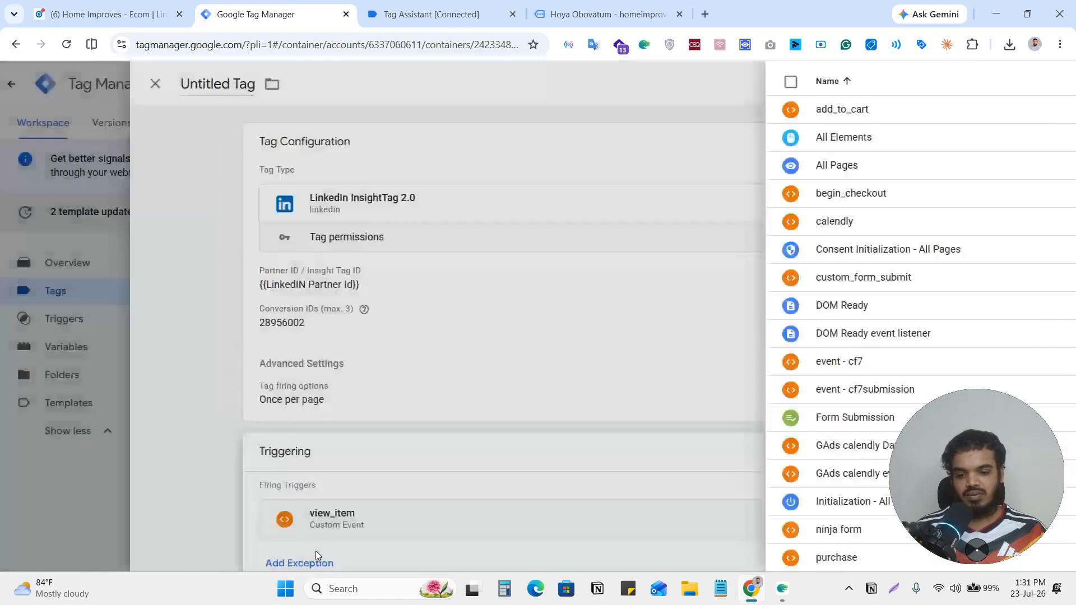
Save the tag under the name "LinkedIn InsightTag 2.0 || View Content".
click(998, 84)
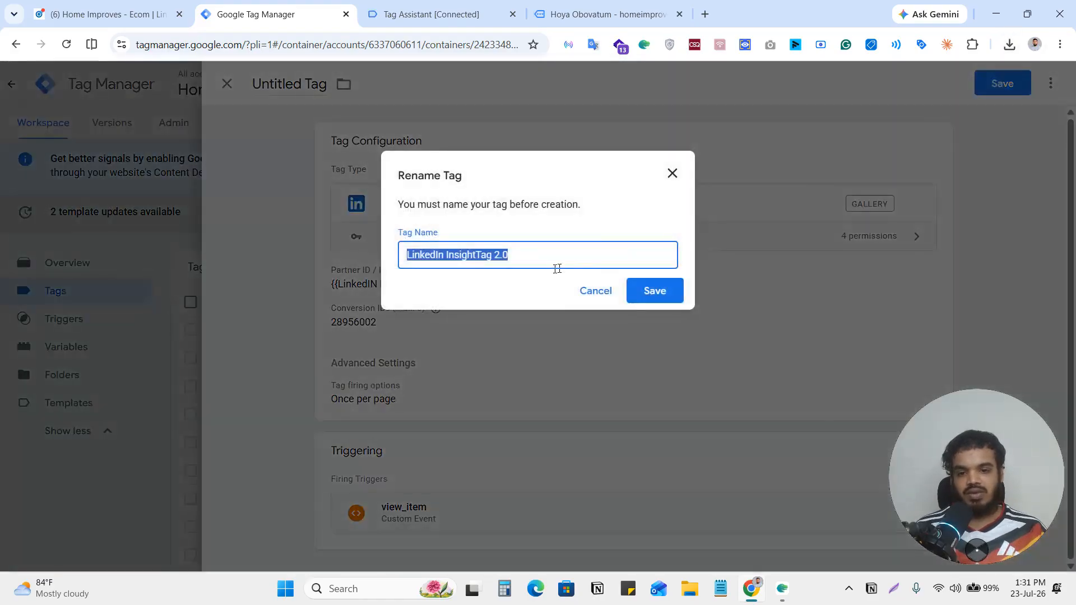
click(539, 259)
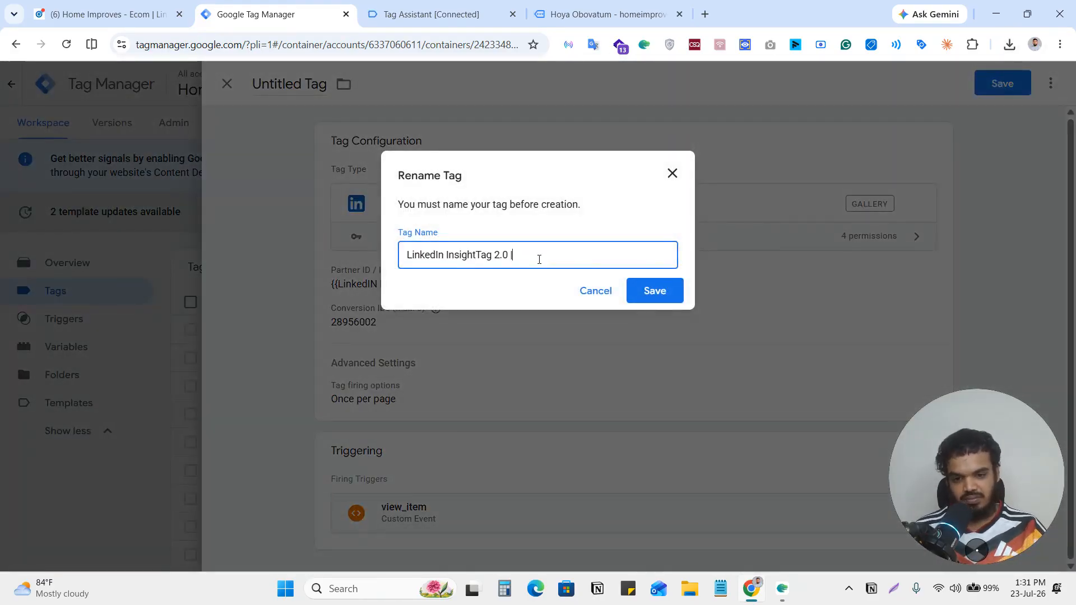
text(||)
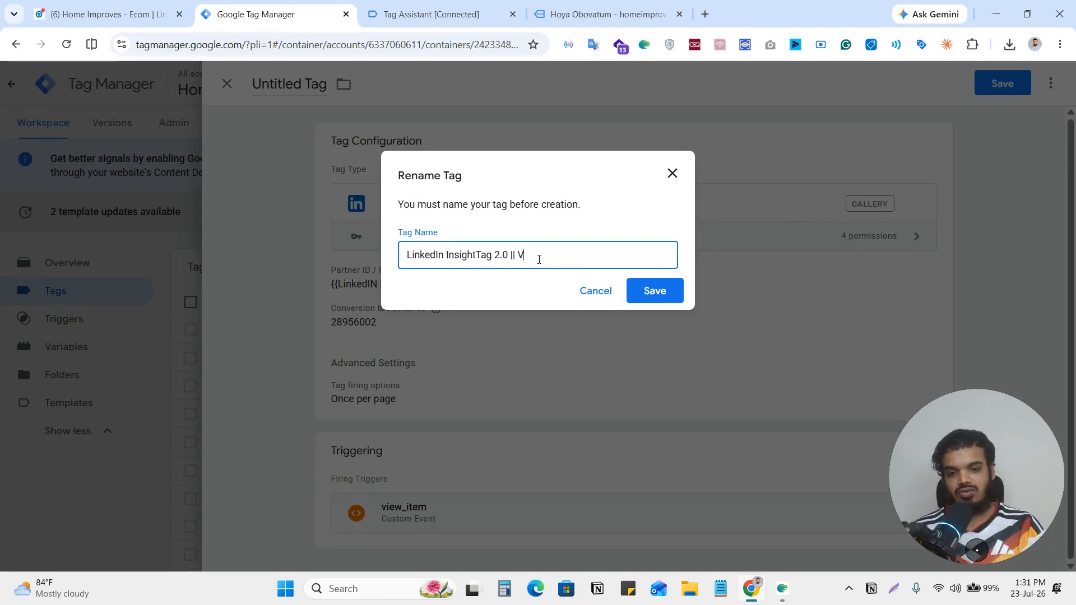
text( ViewContent)
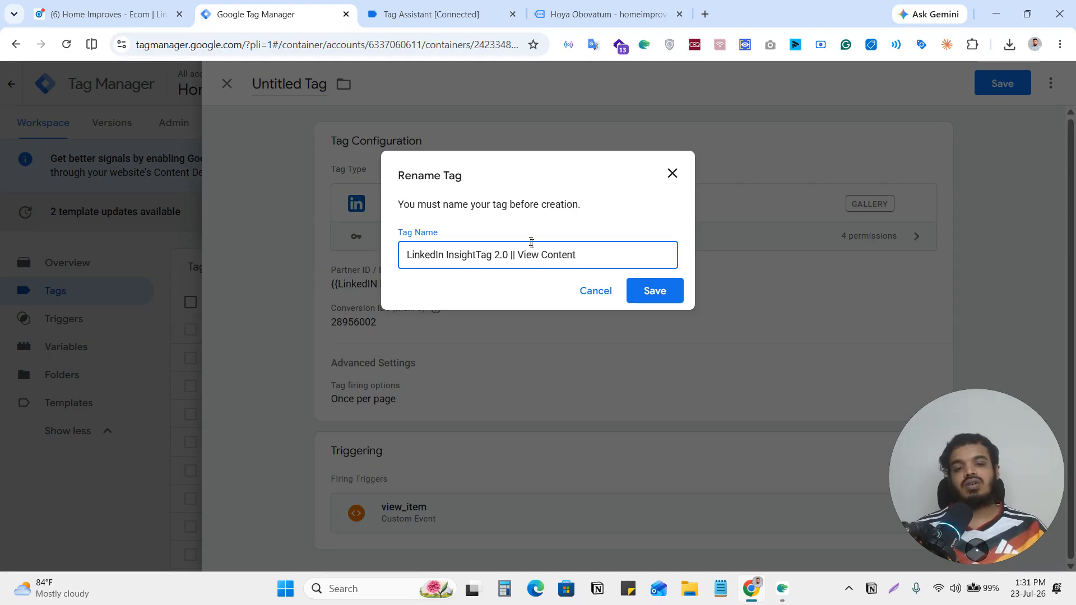
click(652, 291)
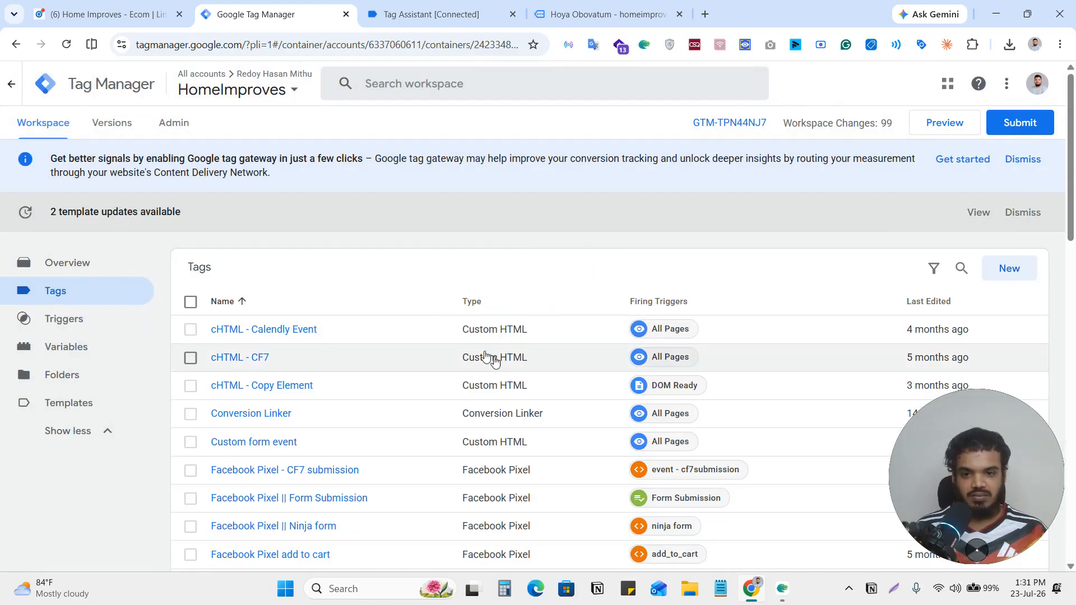
Create another new tag using the LinkedIn InsightTag 2.0 template already in the workspace as its type.
click(1005, 271)
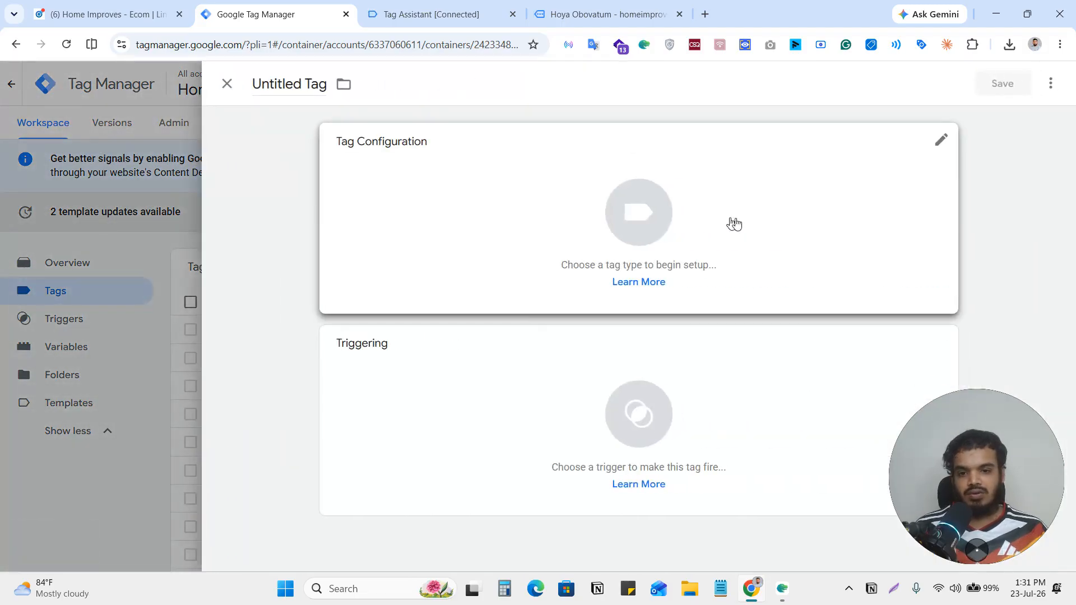
click(679, 219)
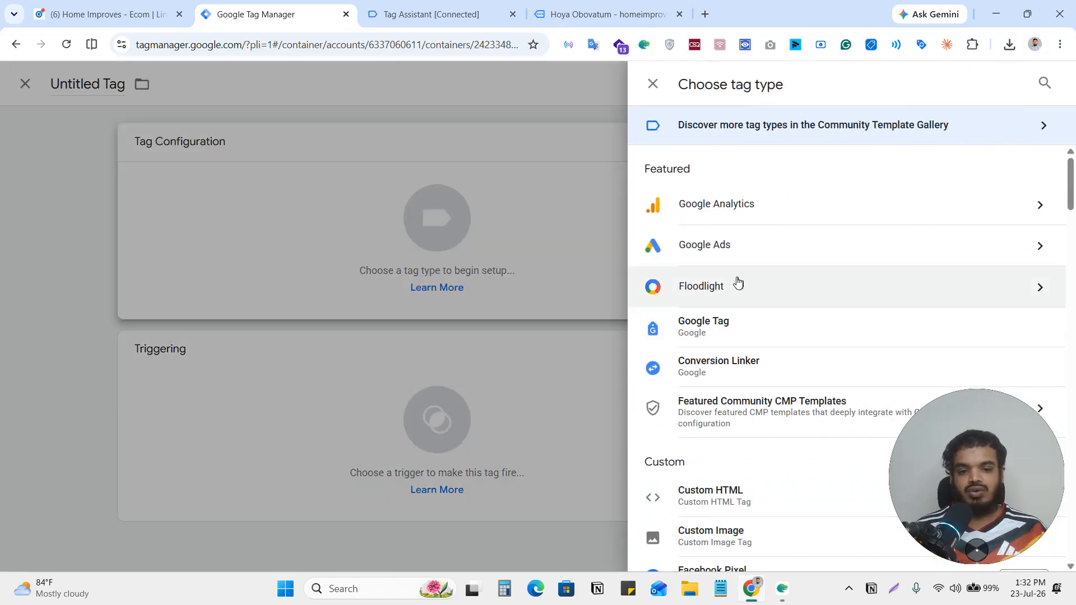
scroll(742, 286, down, 3)
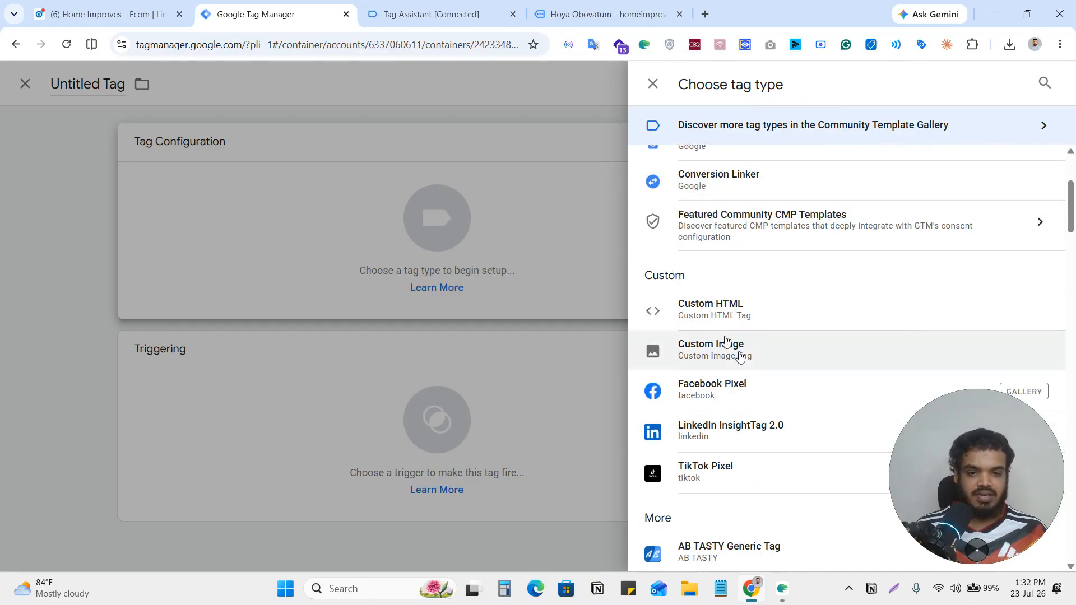
scroll(816, 250, up, 3)
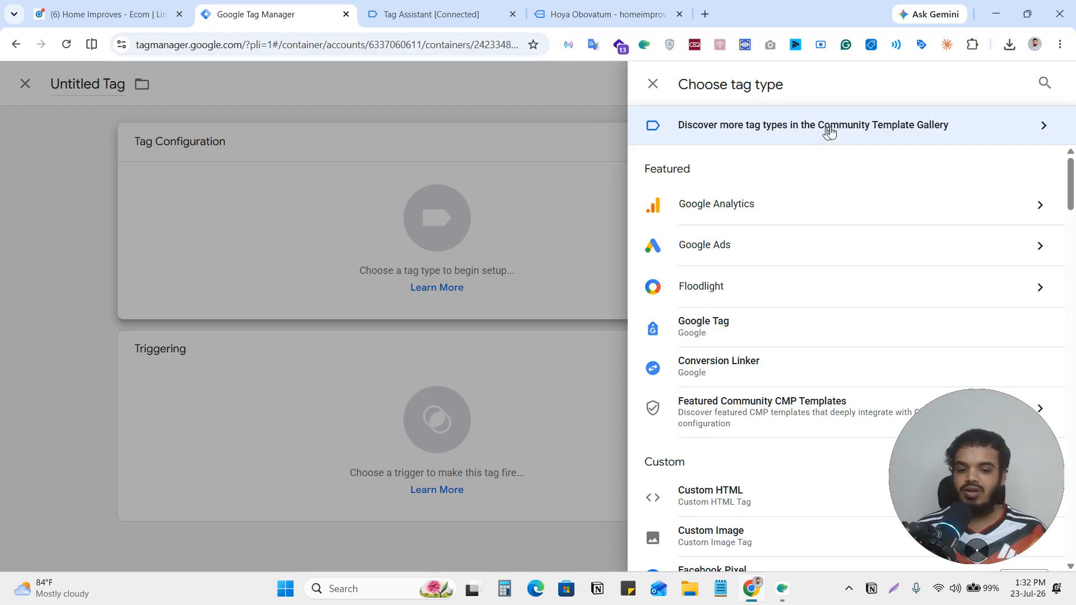
scroll(833, 237, down, 5)
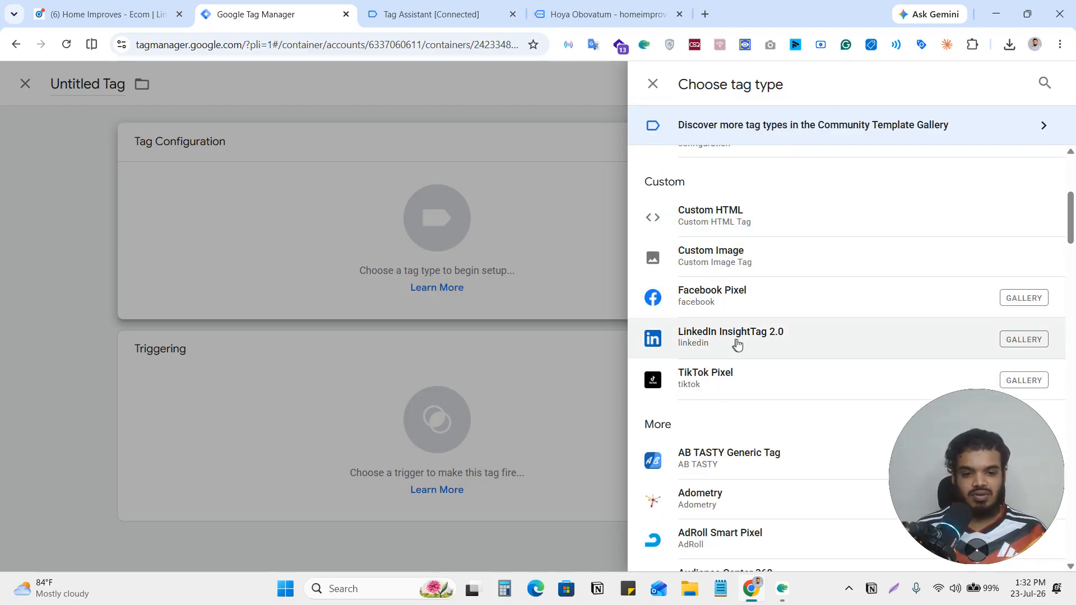
click(744, 343)
Assign the {{LinkedIN Partner Id}} variable as the second LinkedIn tag's Partner ID / Insight Tag ID.
click(384, 311)
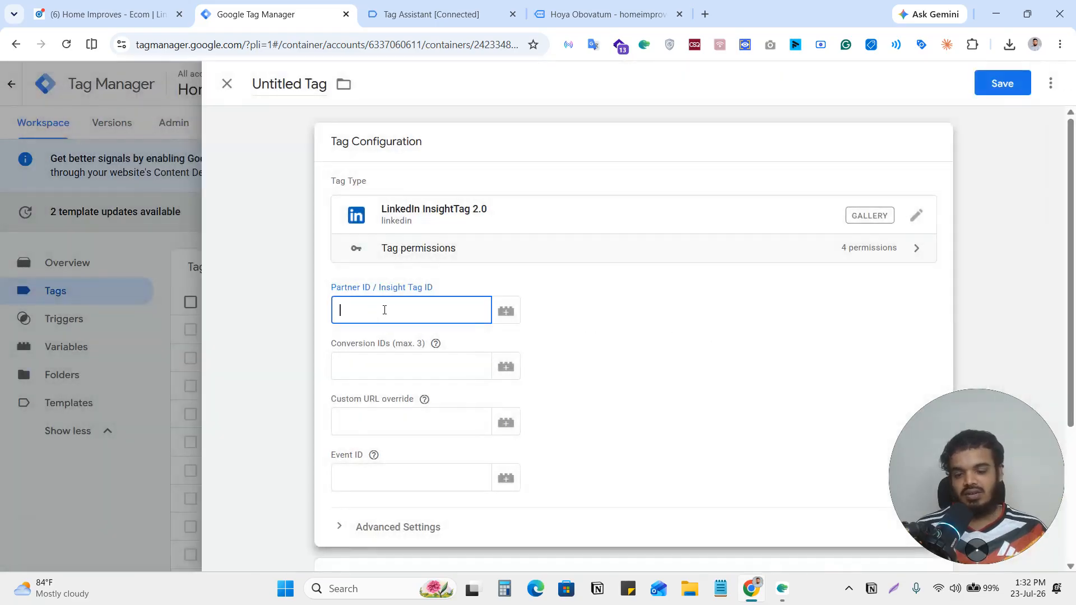
text({{par)
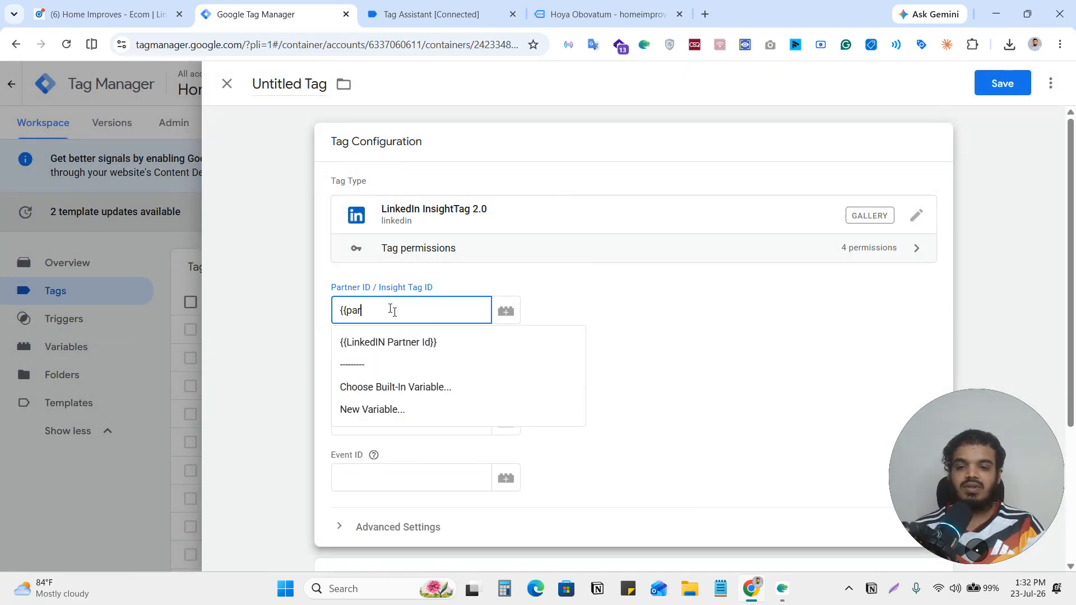
click(404, 342)
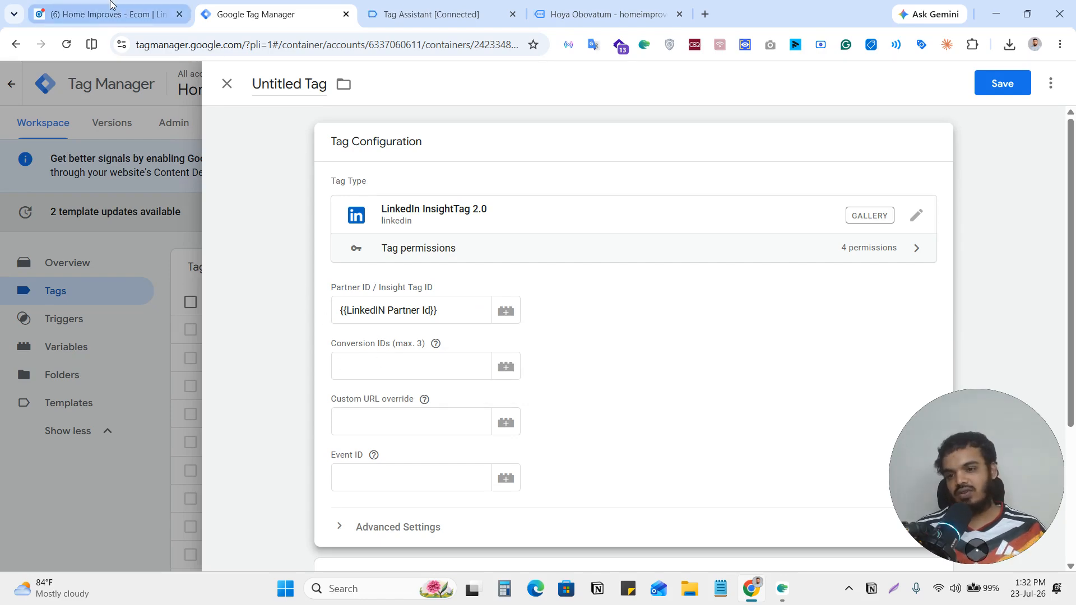
Switch to LinkedIn Campaign Manager, advance the "View Content w" conversion to its review and create it.
click(117, 16)
click(801, 550)
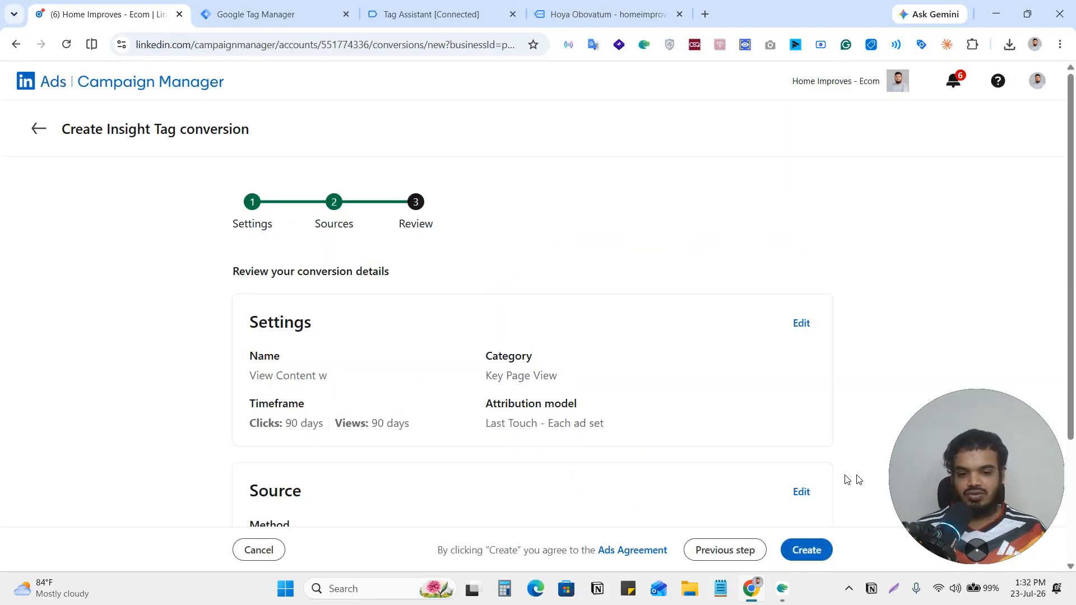
scroll(840, 487, down, 2)
click(821, 549)
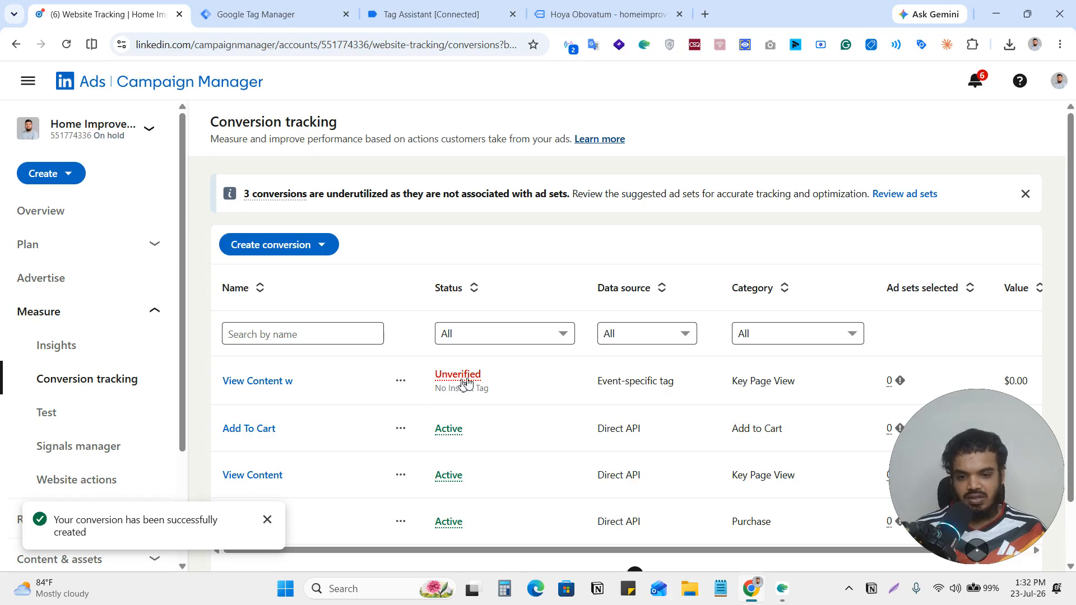
Start a new Insight Tag conversion and name it "Add To Cart".
click(322, 245)
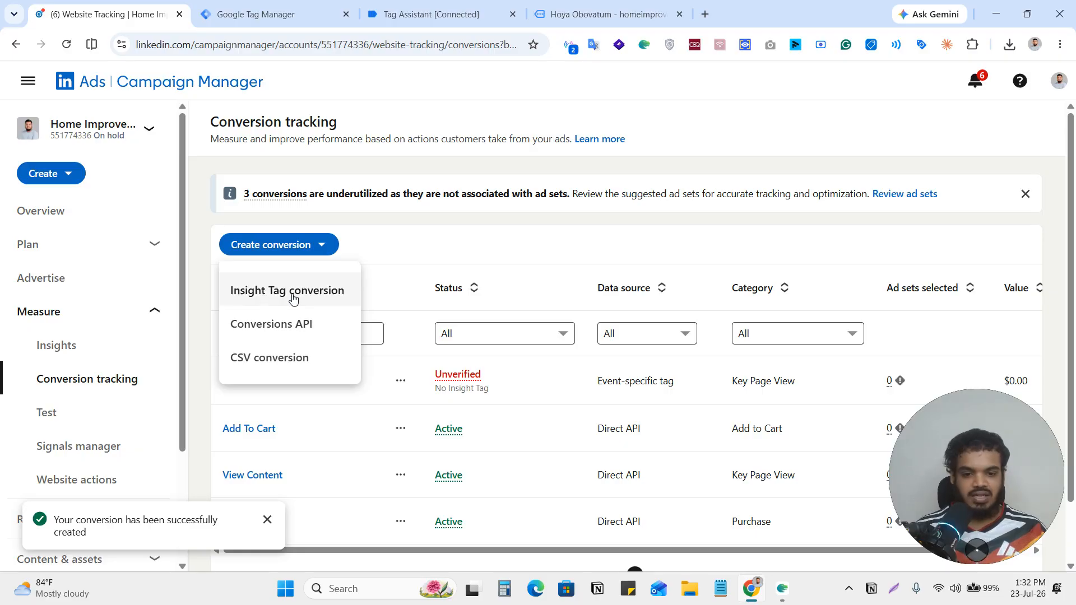
click(264, 300)
double_click(545, 342)
click(545, 343)
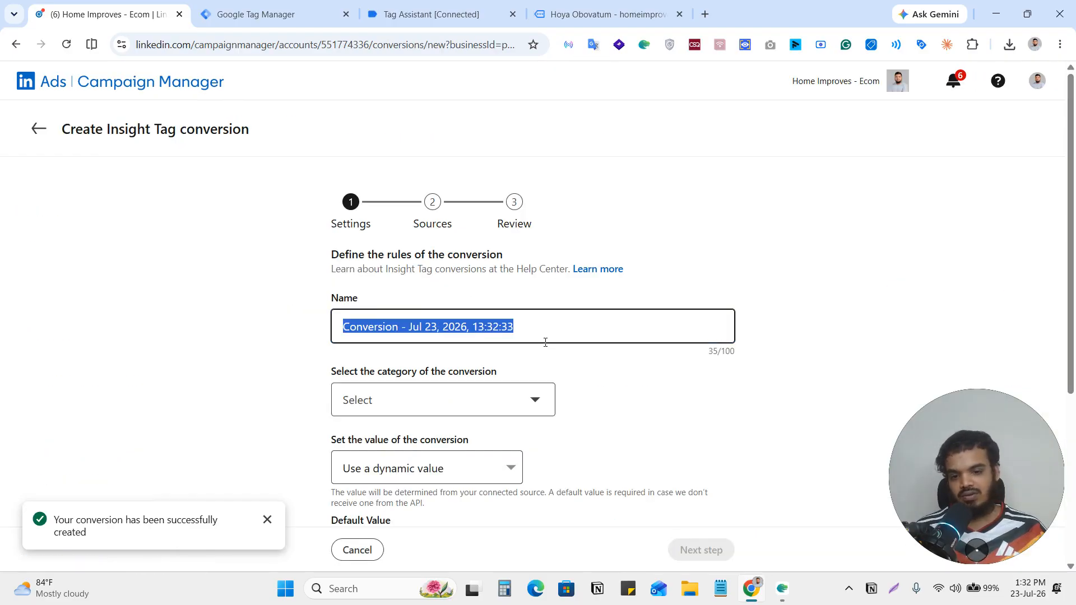
text(Ad)
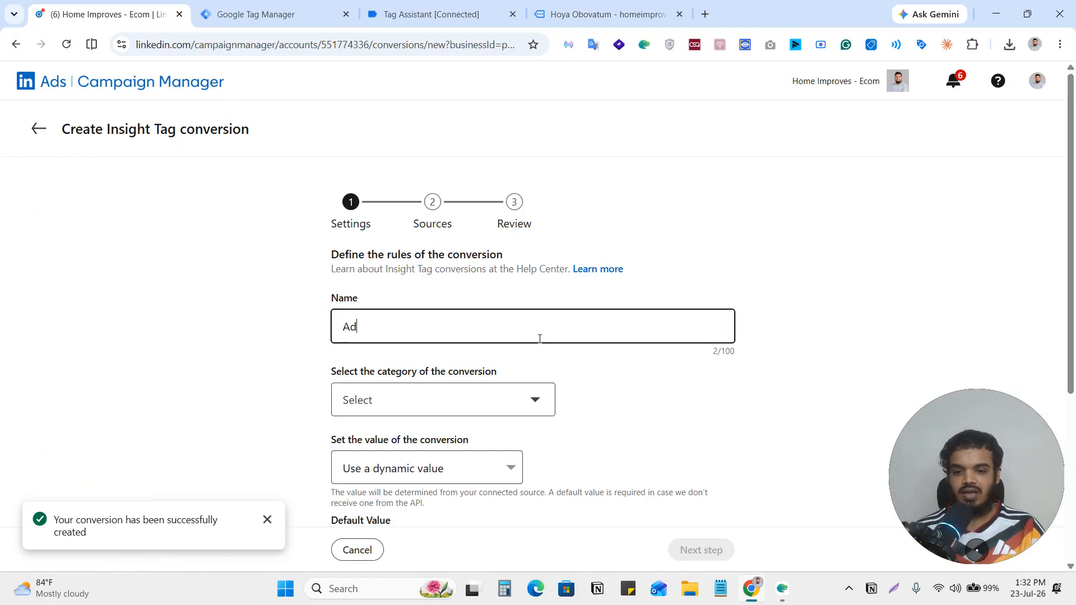
text(d To Cart)
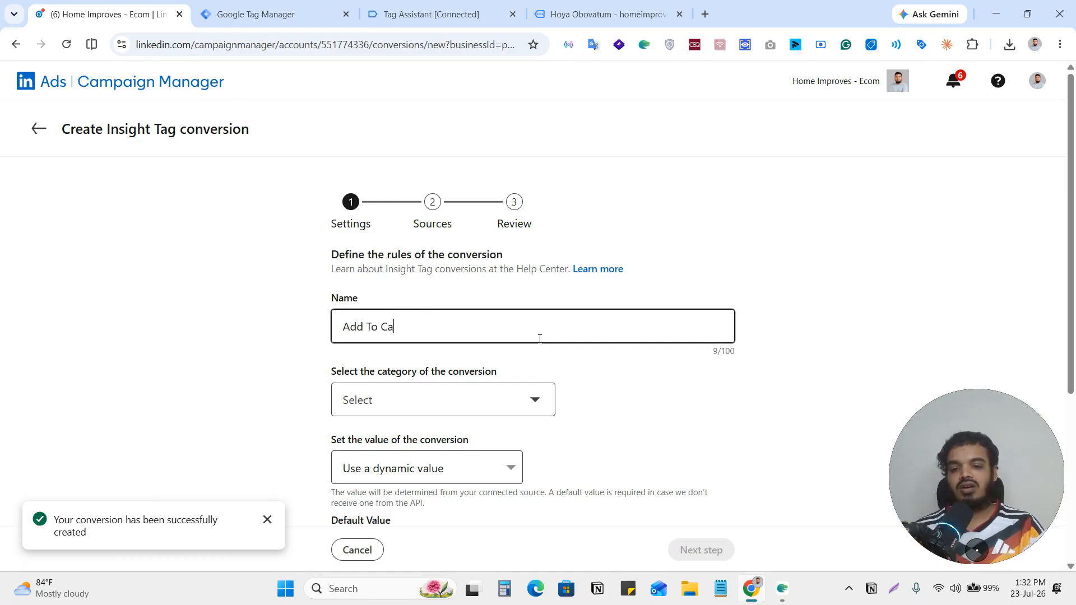
Set the conversion's category to Add to cart and continue to the sources stage with the other settings at their defaults.
click(492, 404)
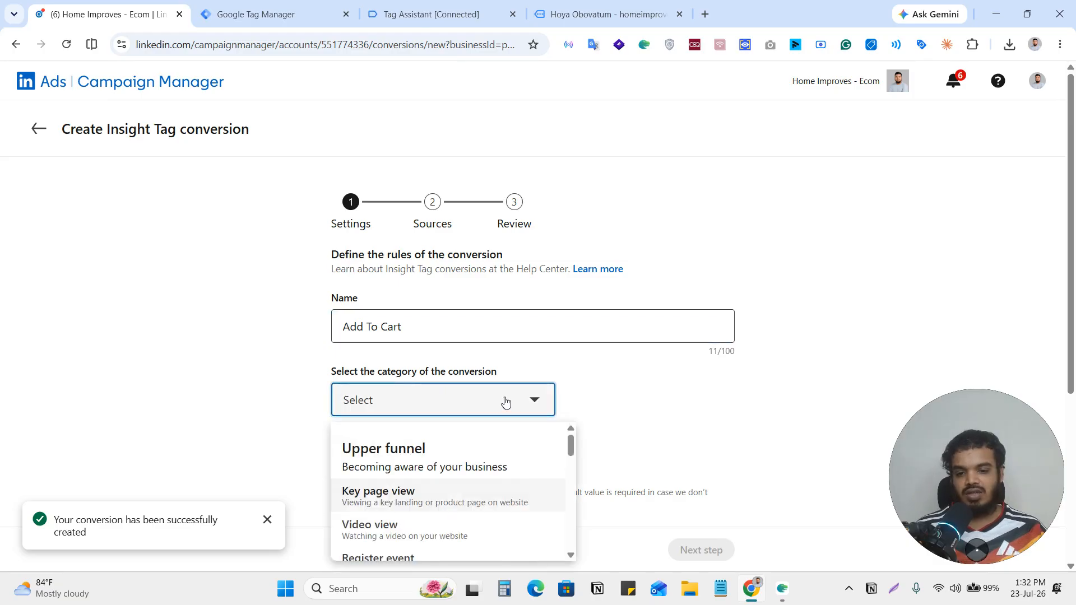
scroll(475, 507, down, 5)
scroll(481, 505, up, 2)
scroll(481, 504, down, 3)
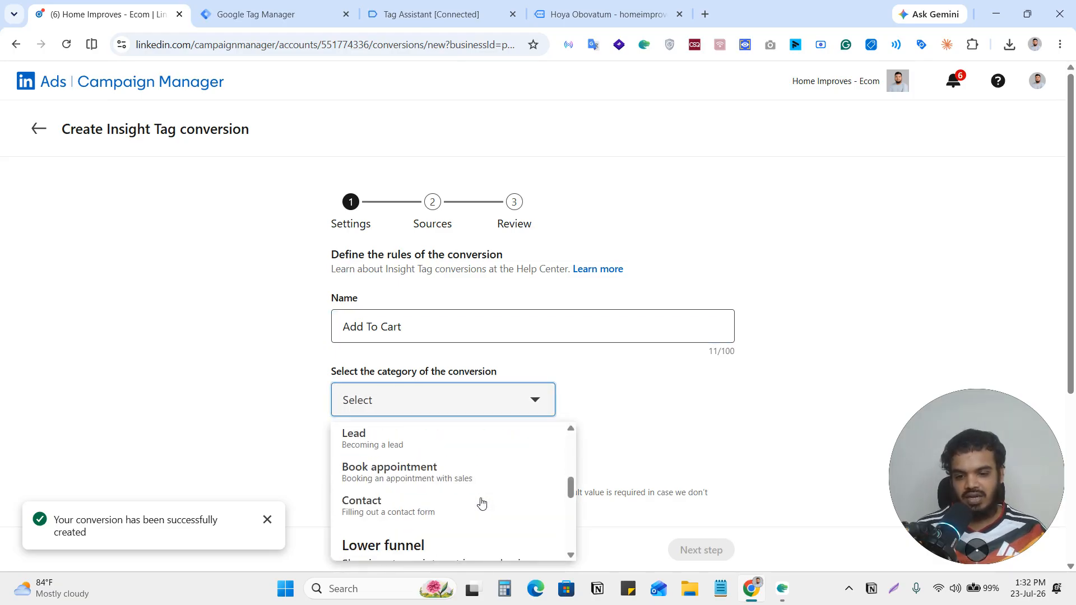
click(413, 538)
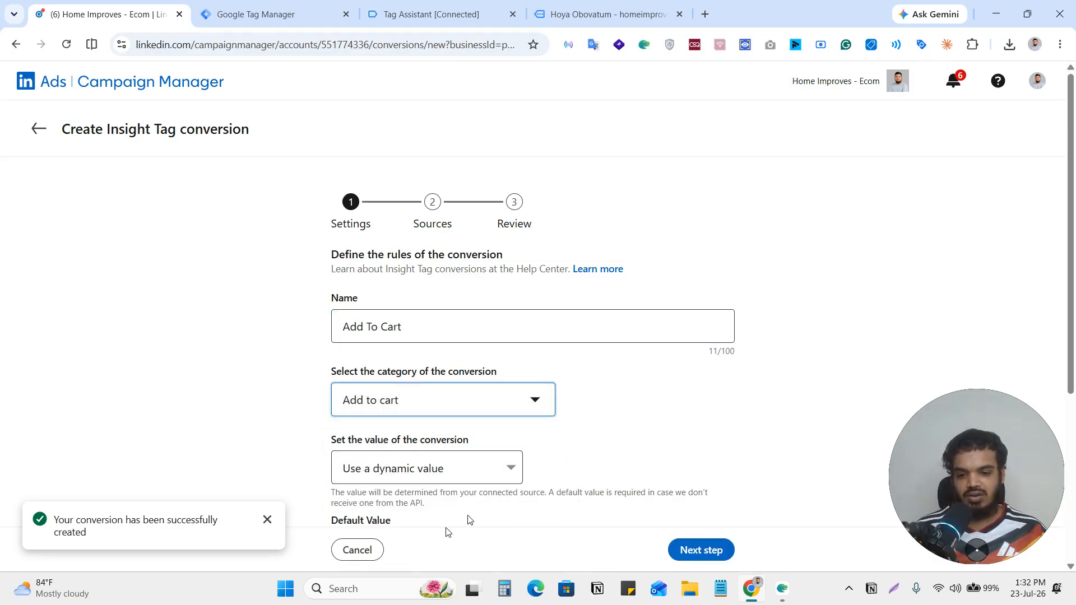
scroll(608, 422, down, 3)
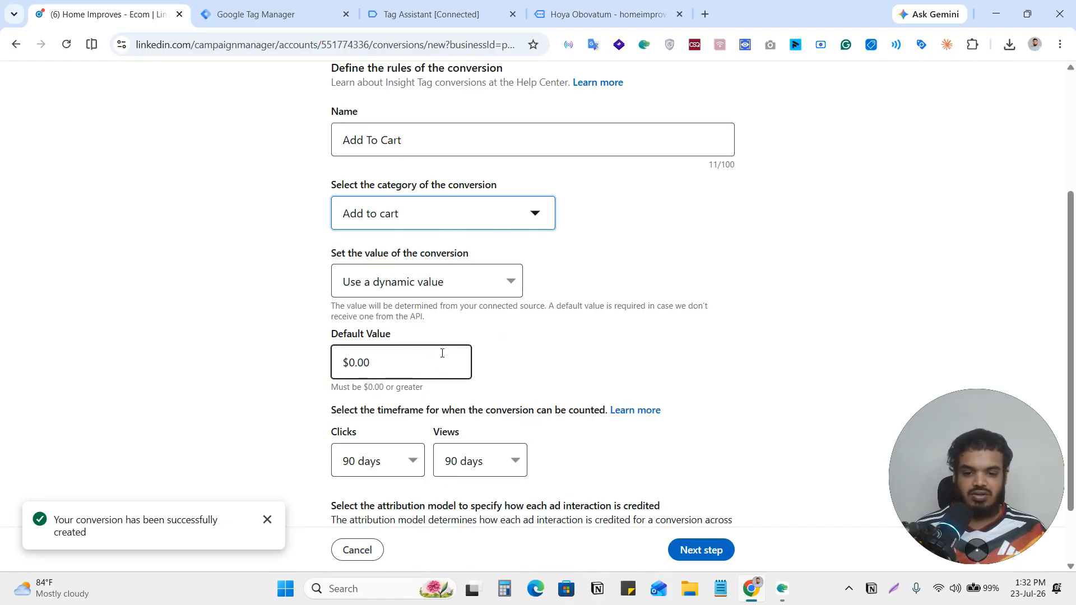
scroll(706, 387, down, 2)
click(707, 552)
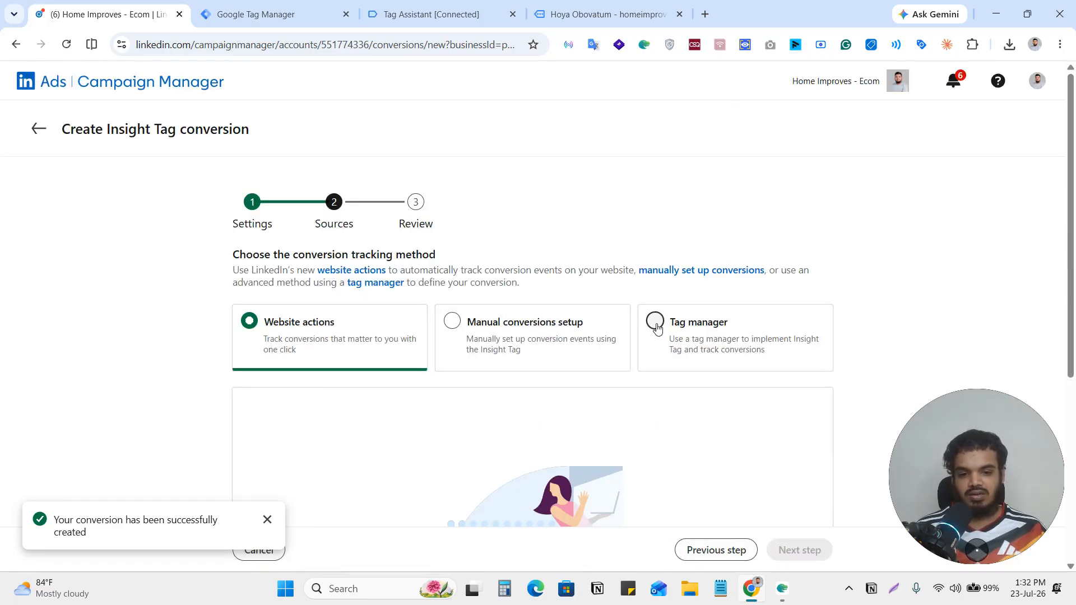
Choose Tag manager with the Event-specific method as the conversion's source and copy its conversion ID for Google Tag Manager.
click(655, 326)
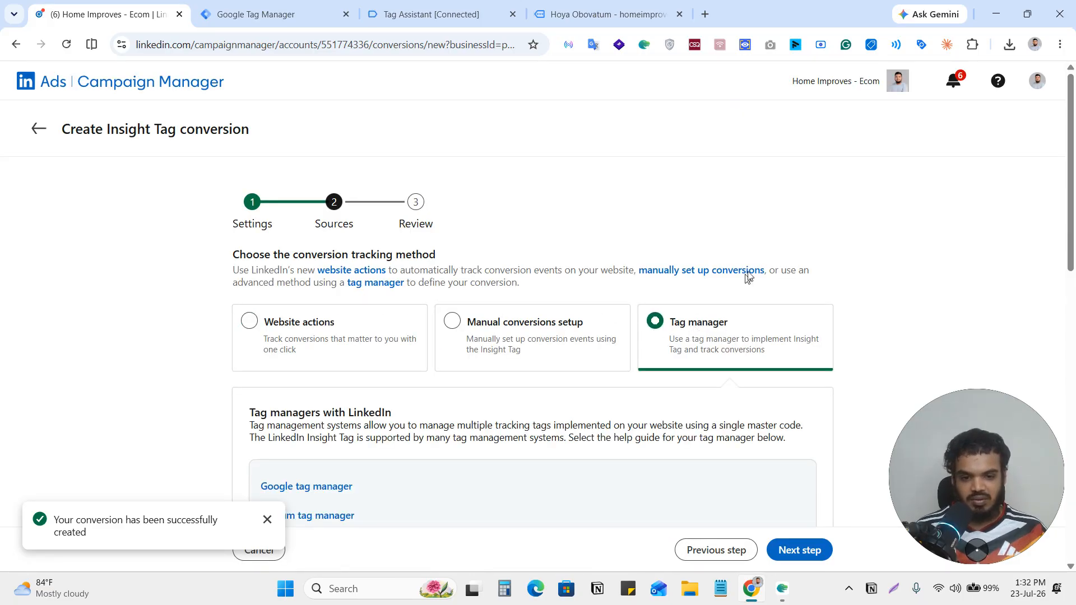
scroll(755, 276, down, 2)
scroll(704, 274, down, 6)
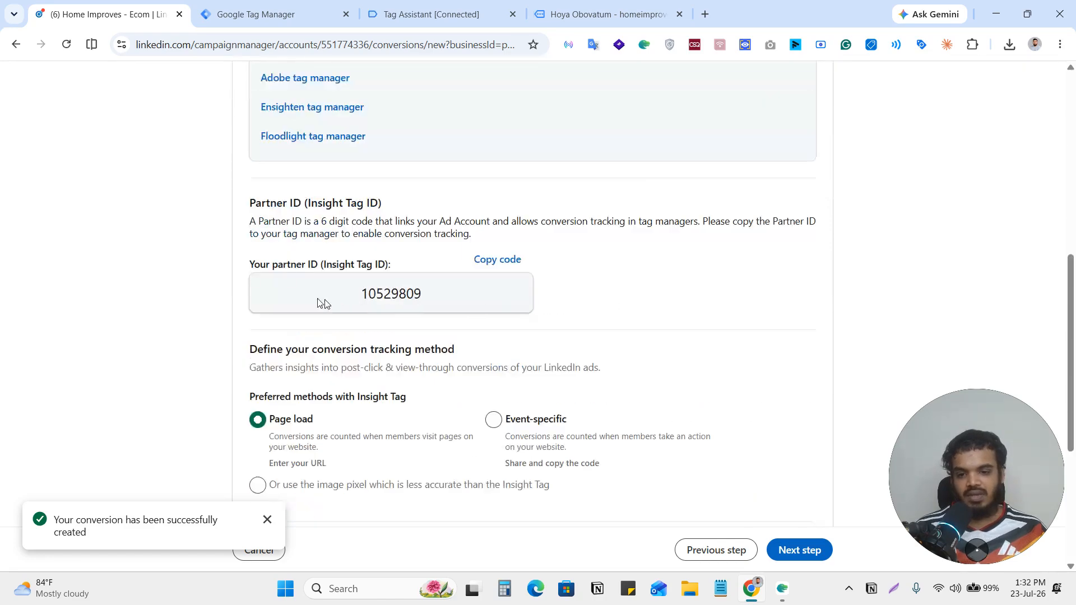
scroll(740, 329, down, 2)
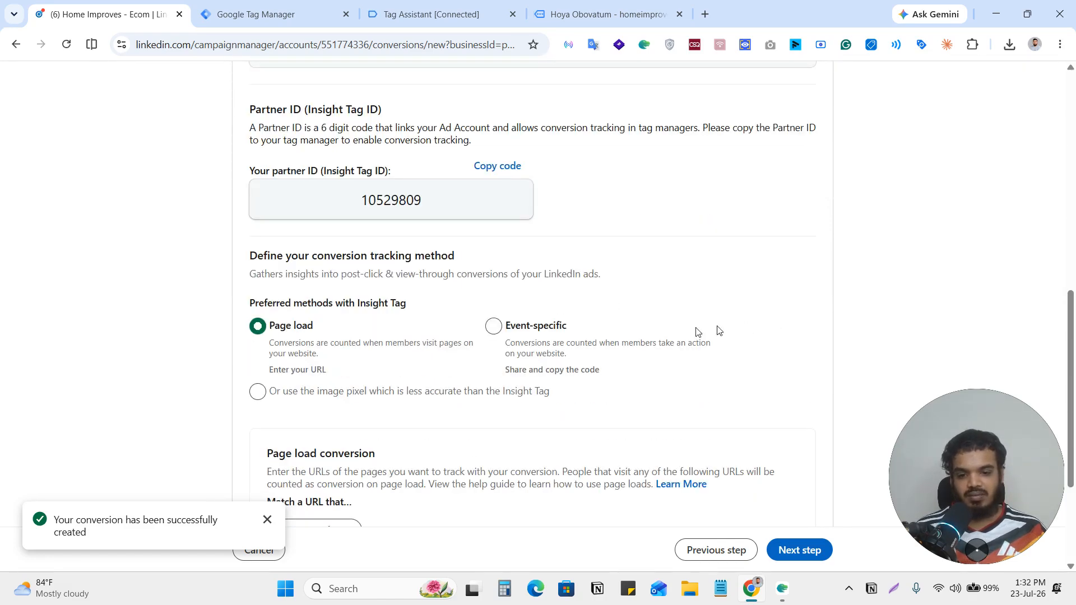
click(494, 327)
scroll(646, 318, down, 4)
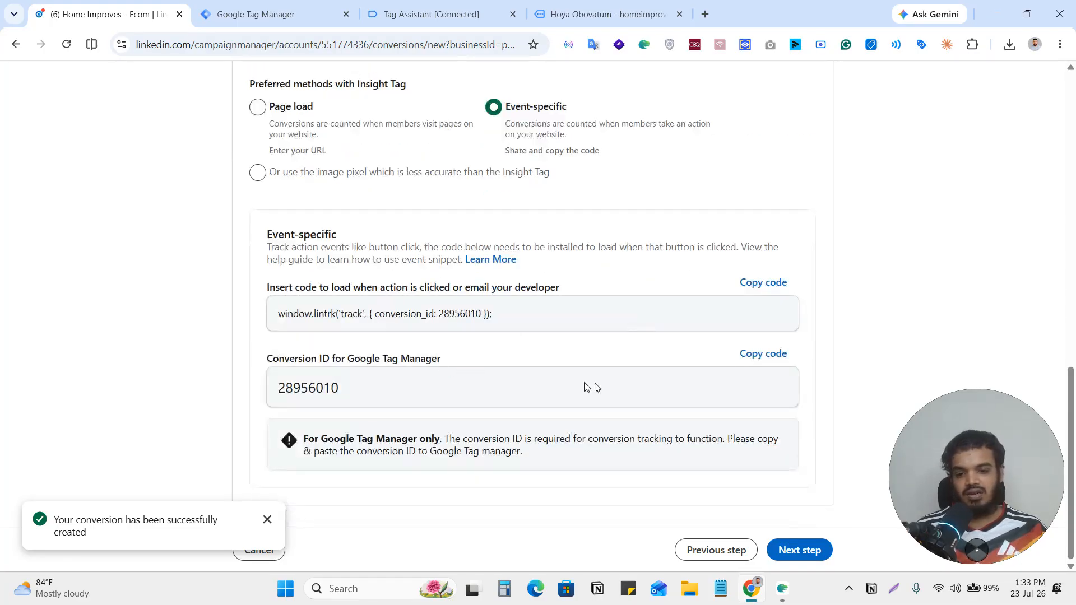
scroll(742, 368, up, 5)
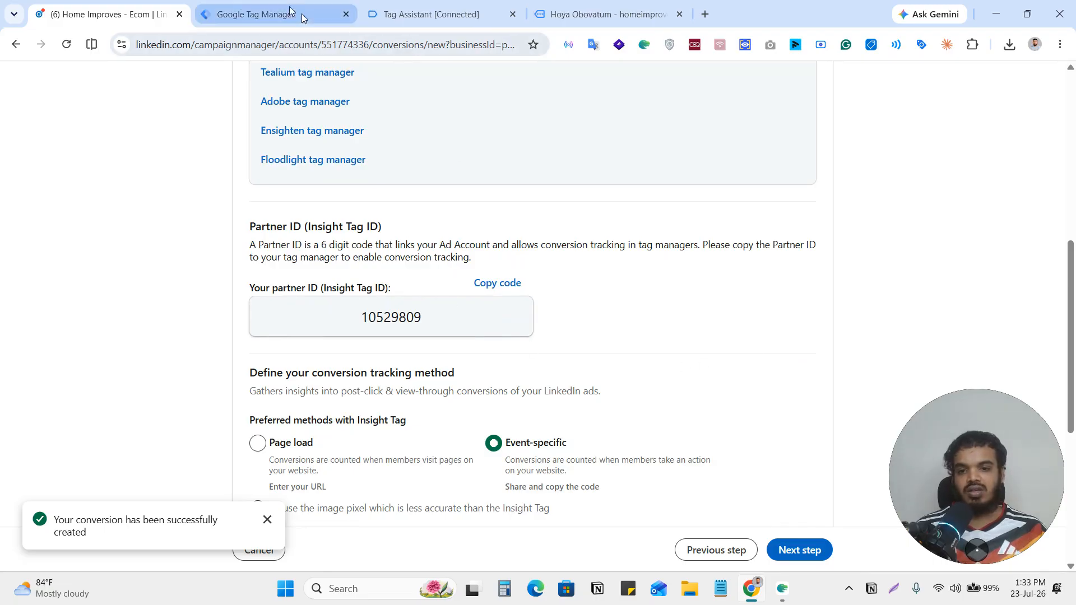
Switch to Google Tag Manager and paste the conversion ID 28956010 into the untitled LinkedIn tag's Conversion IDs.
click(231, 16)
click(458, 366)
text(28956010)
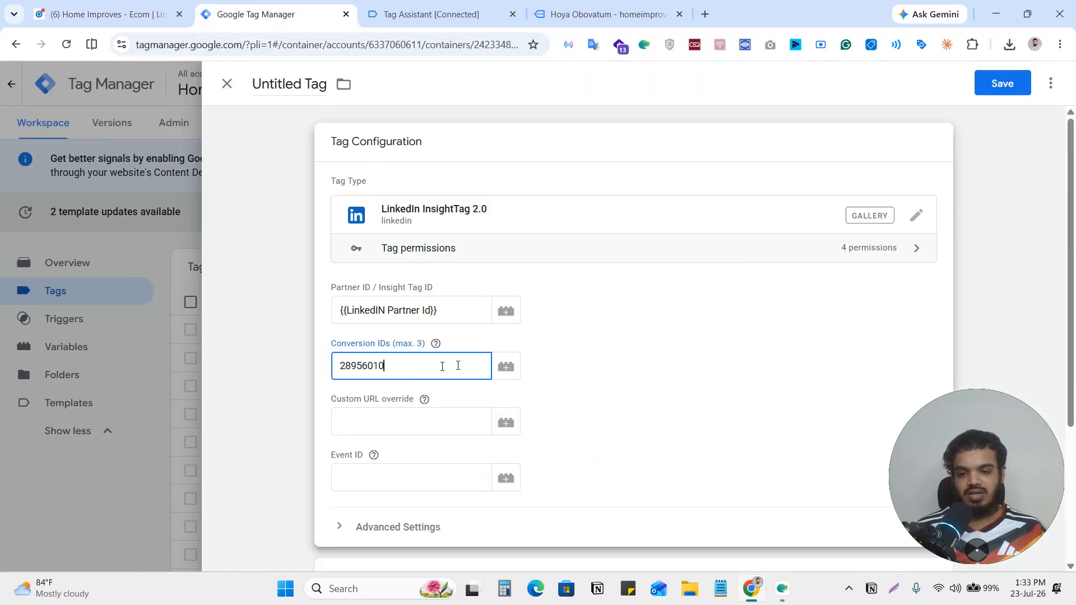
Set the LinkedIn tag's firing option to Once per page in its advanced settings.
scroll(643, 330, down, 3)
click(423, 333)
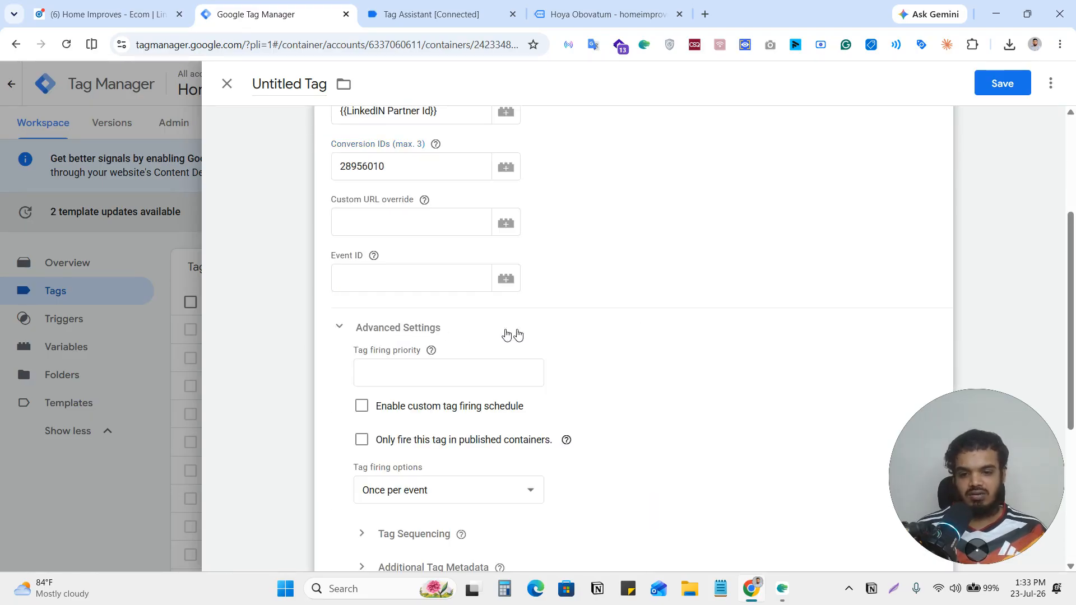
scroll(510, 334, down, 3)
click(461, 308)
click(437, 361)
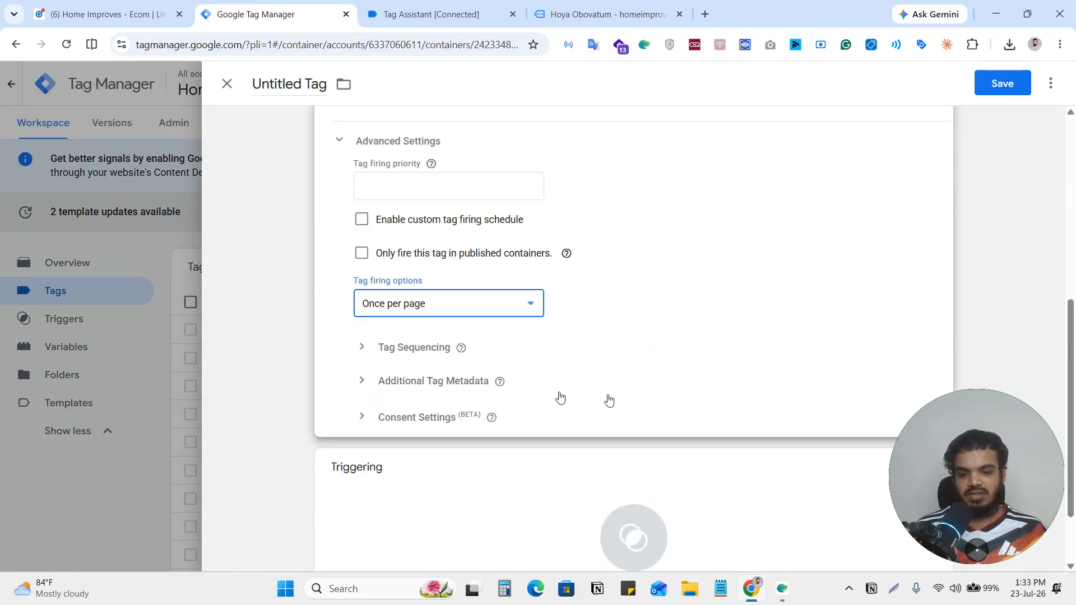
Assign the add_to_cart custom event as the tag's firing trigger.
scroll(661, 421, down, 2)
click(662, 422)
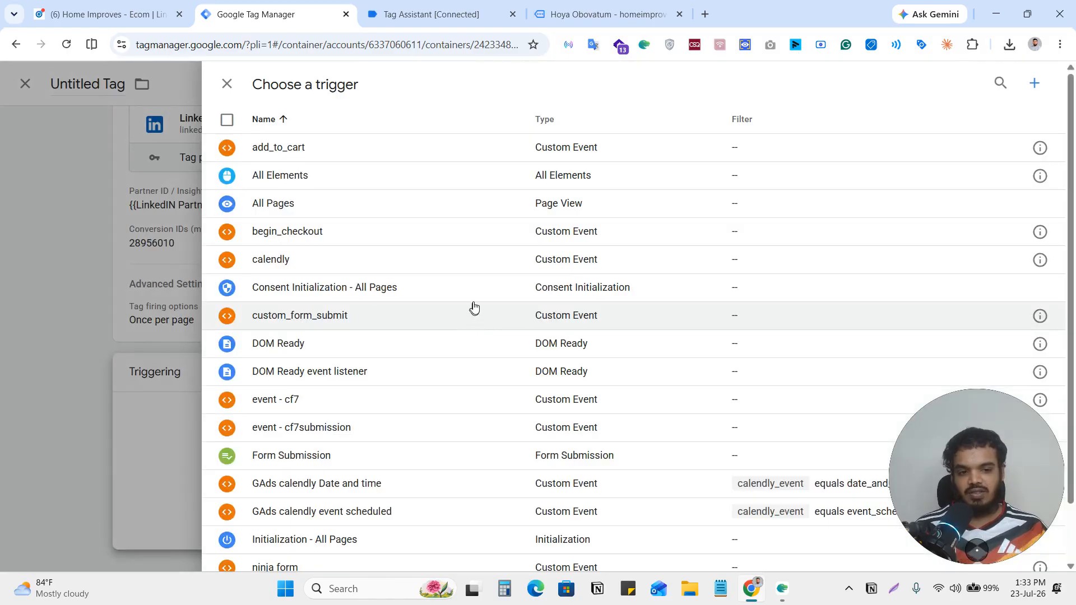
click(362, 160)
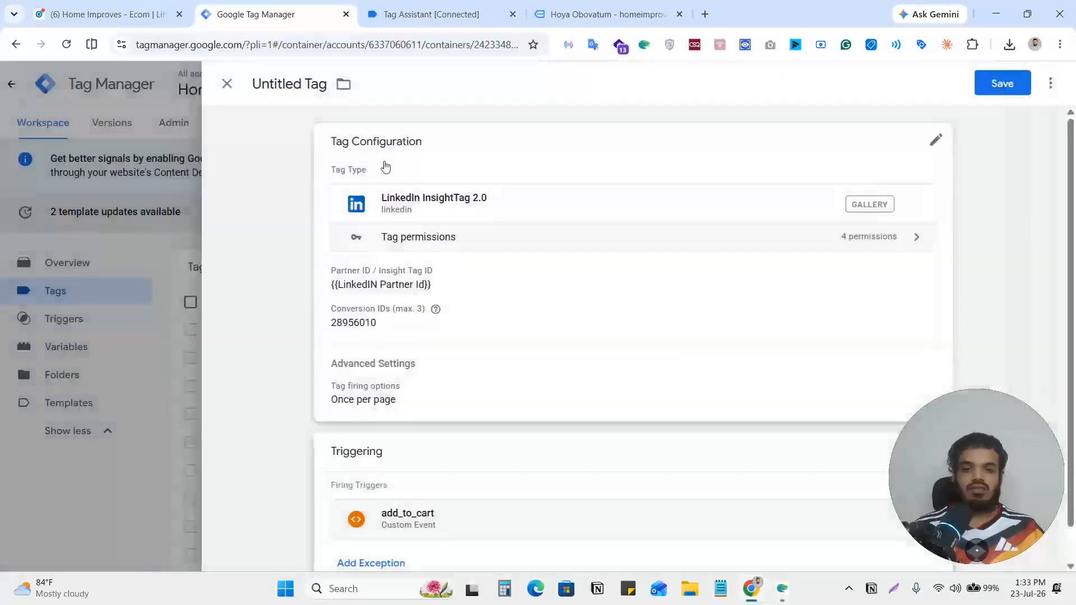
Save the tag under the name "LinkedIn InsightTag 2.0 || Add To Cart".
click(992, 85)
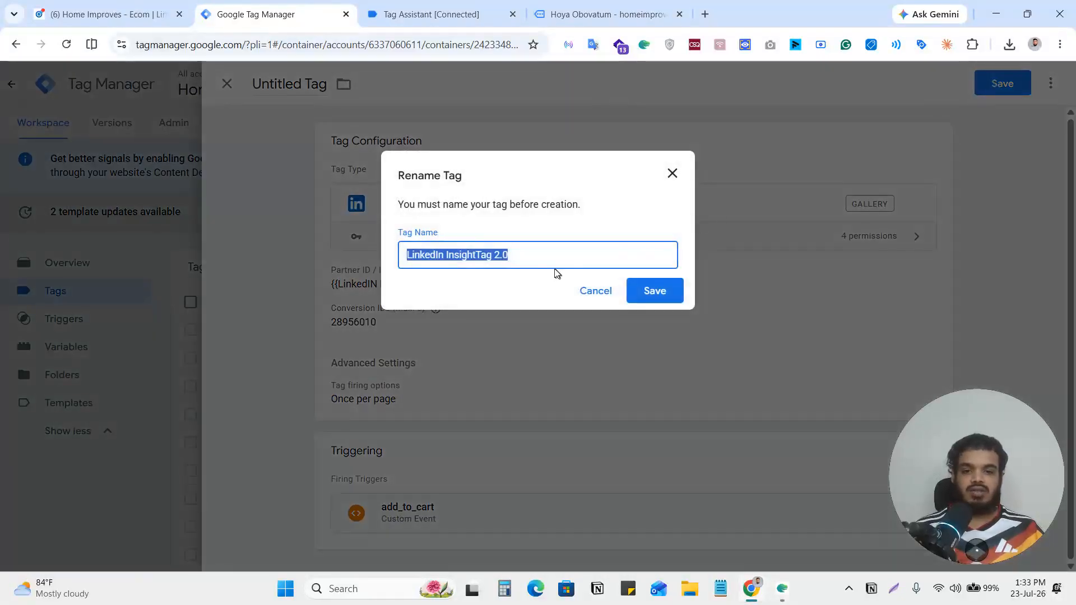
click(558, 255)
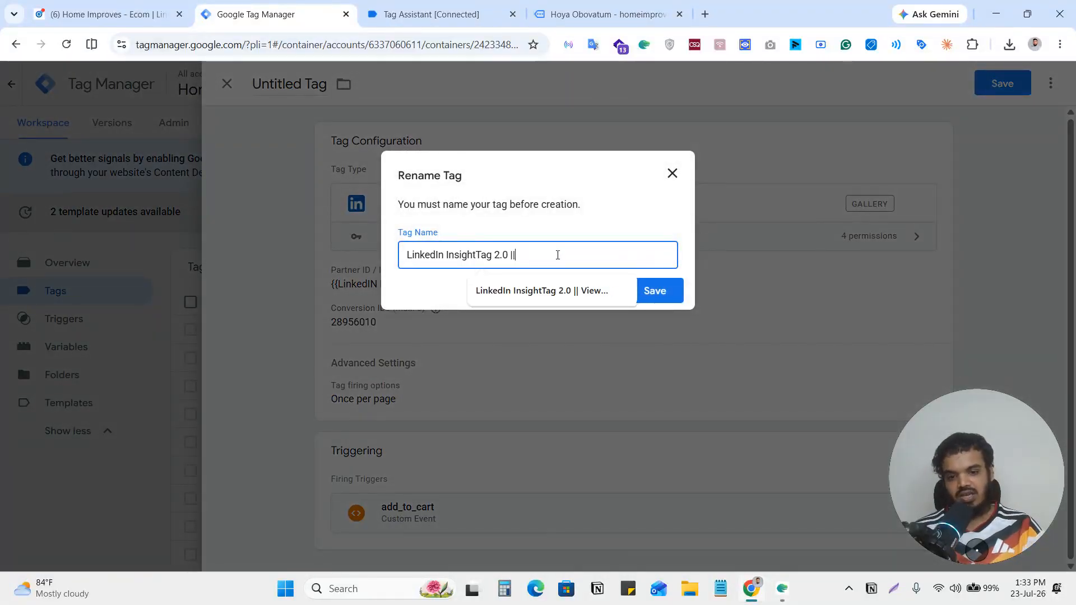
text(Add )
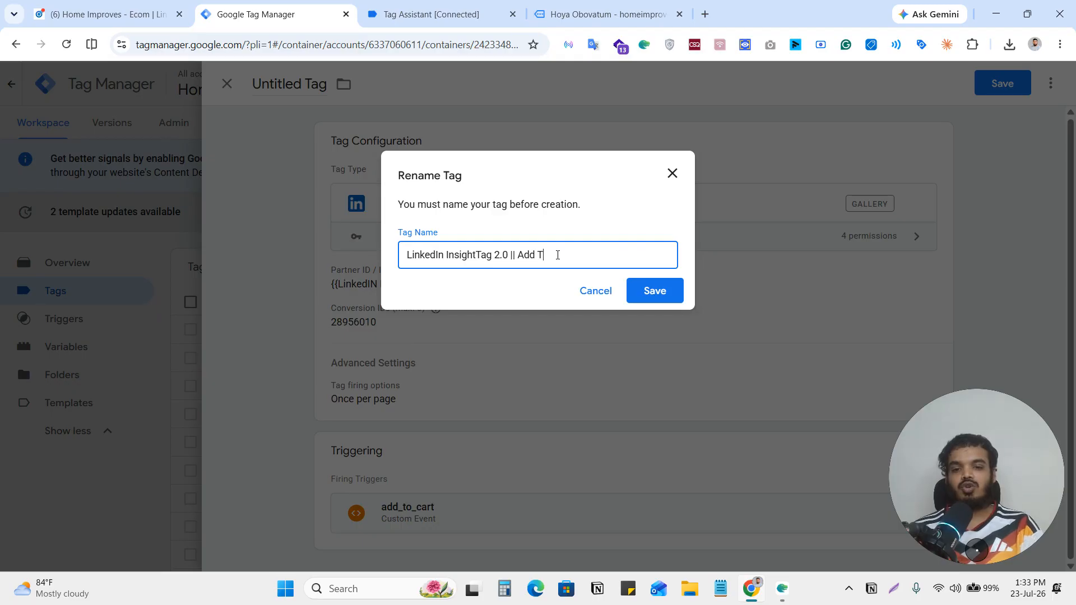
text(To Cart)
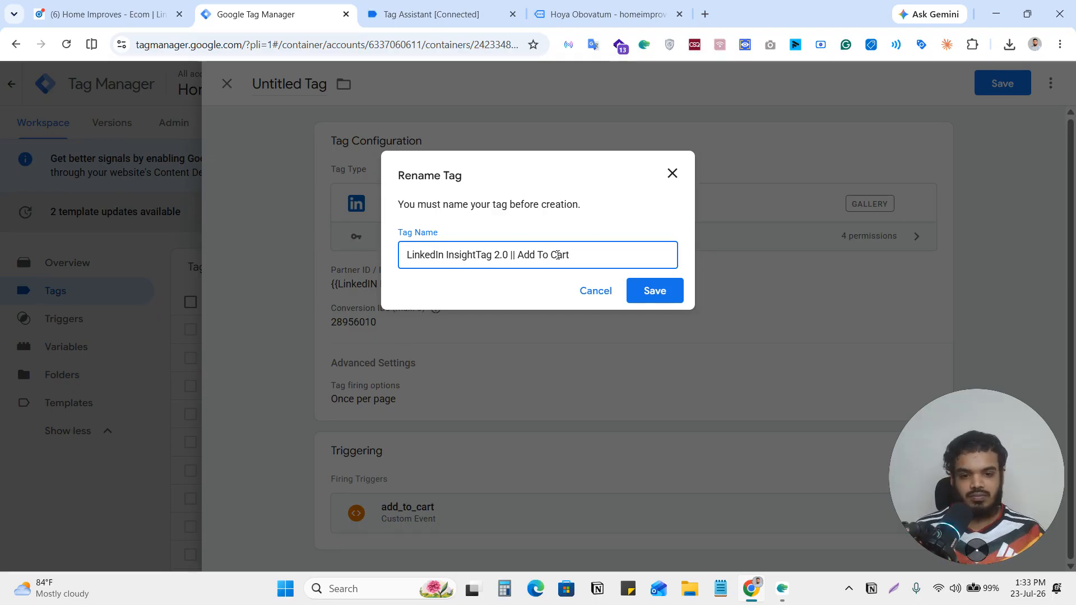
click(676, 295)
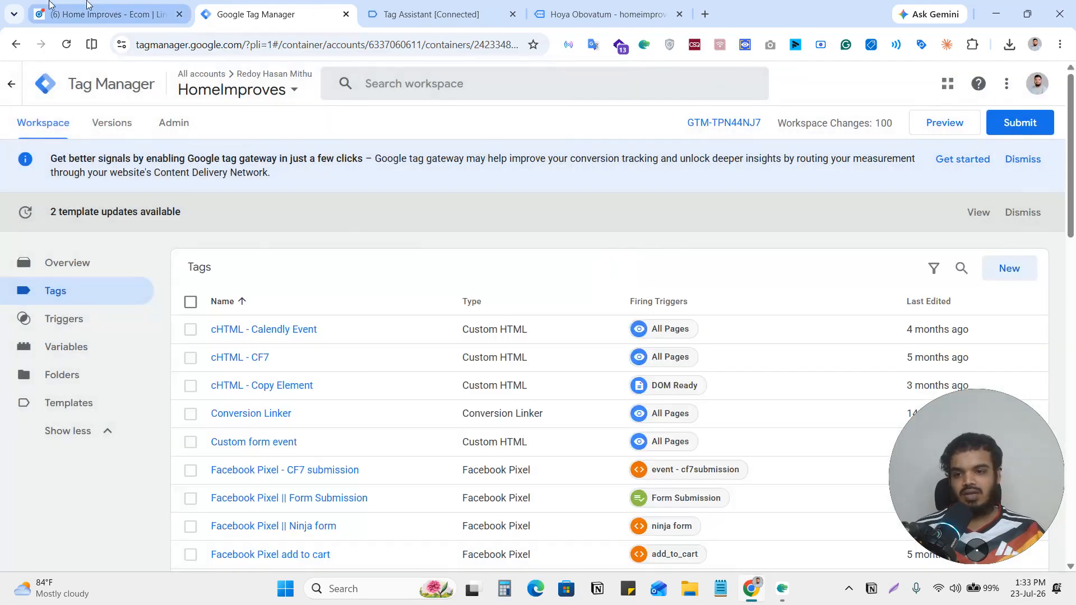
Switch to LinkedIn Campaign Manager, advance the "Add To Cart" conversion to its review and create it.
click(54, 5)
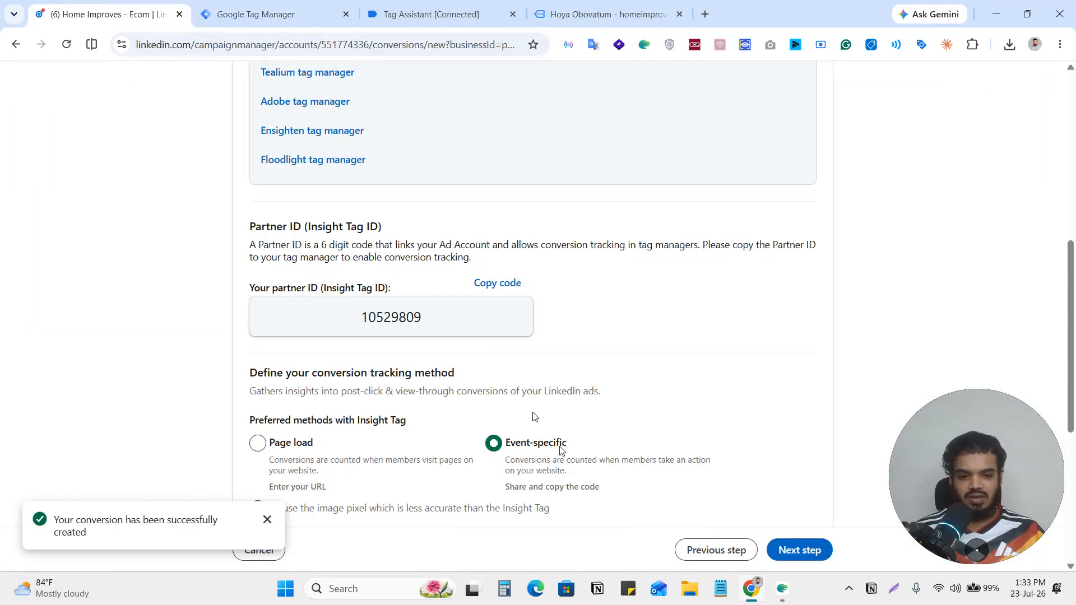
click(799, 550)
scroll(627, 396, down, 3)
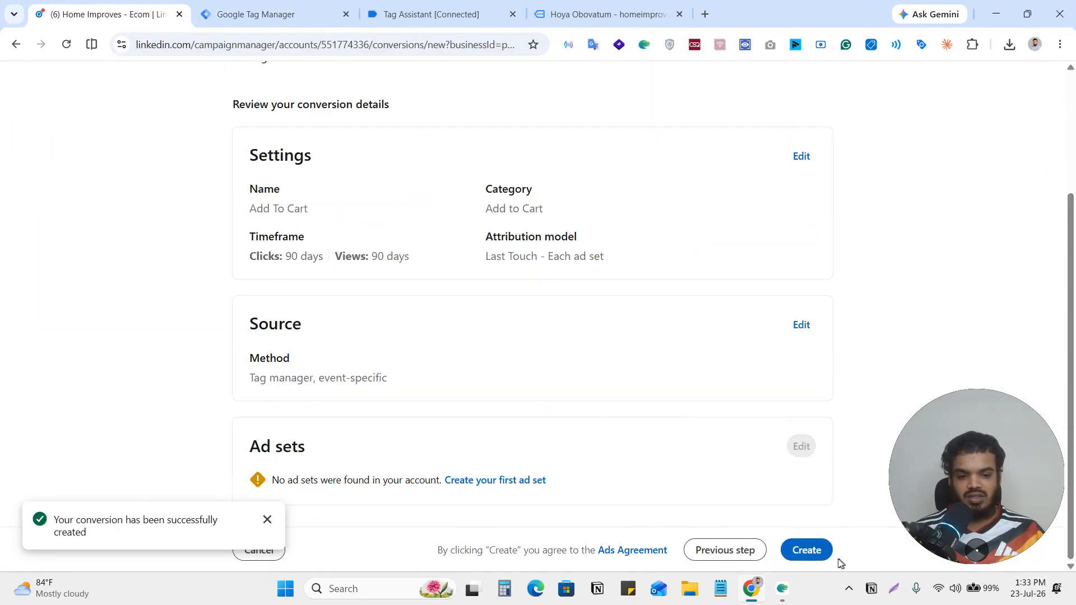
click(802, 550)
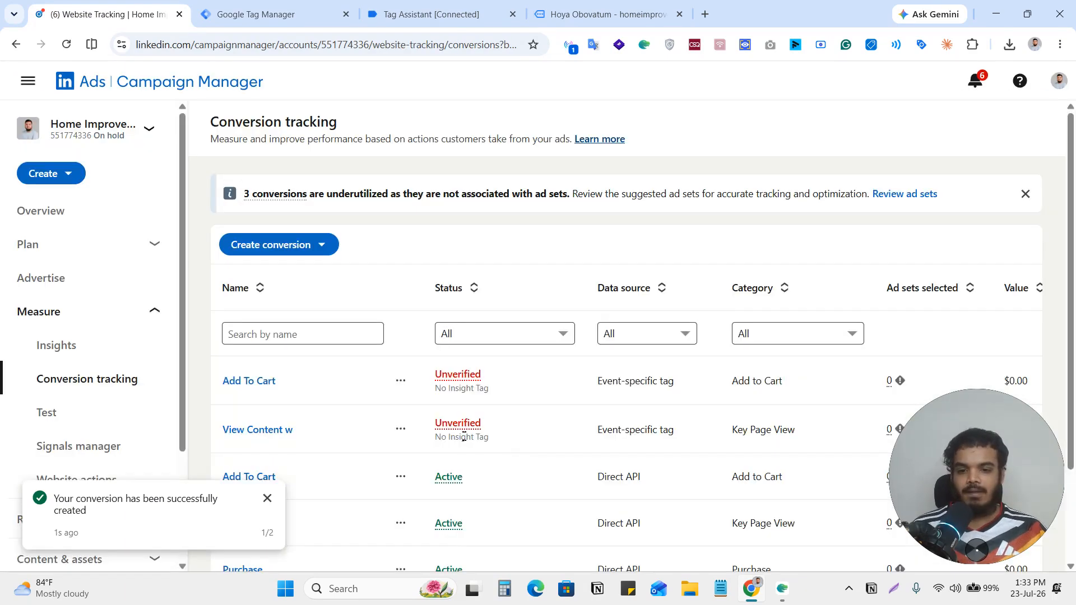
Return to Google Tag Manager and create a new tag with LinkedIn InsightTag 2.0 as its type.
click(255, 14)
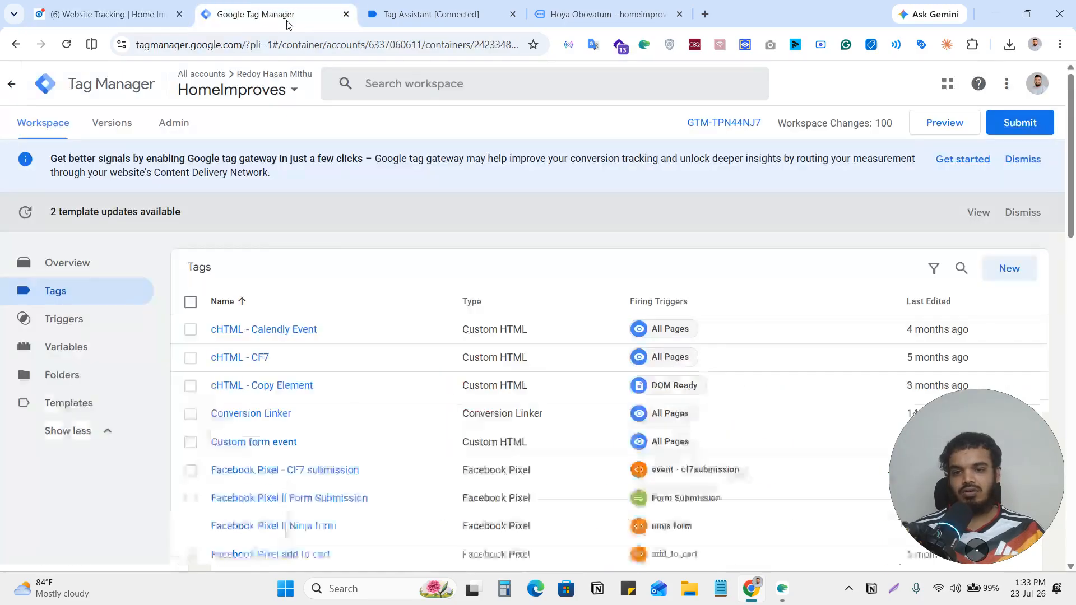
click(1018, 272)
click(648, 221)
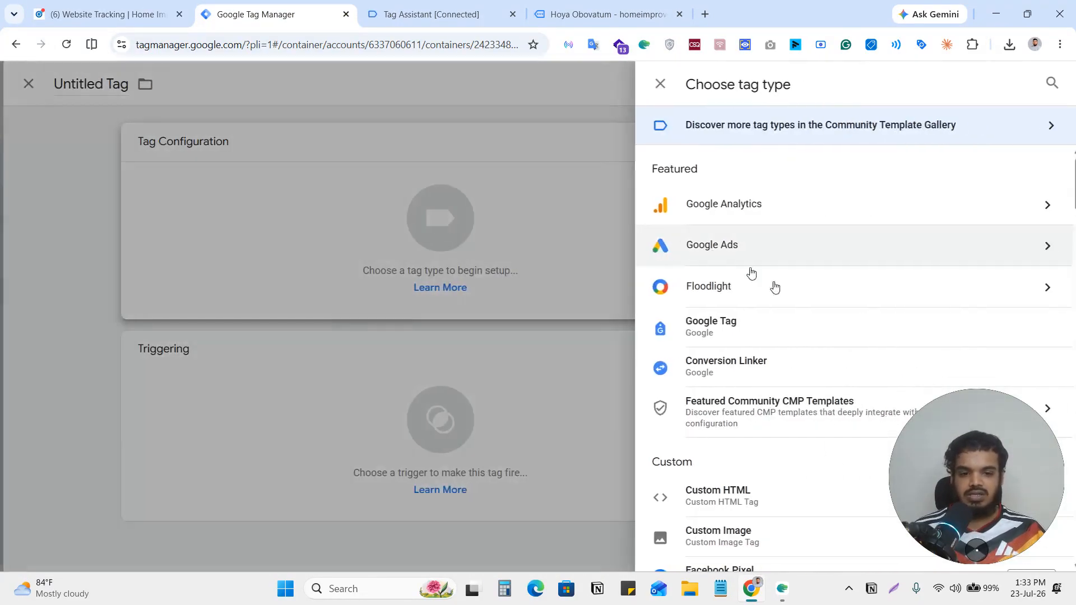
scroll(762, 356, down, 5)
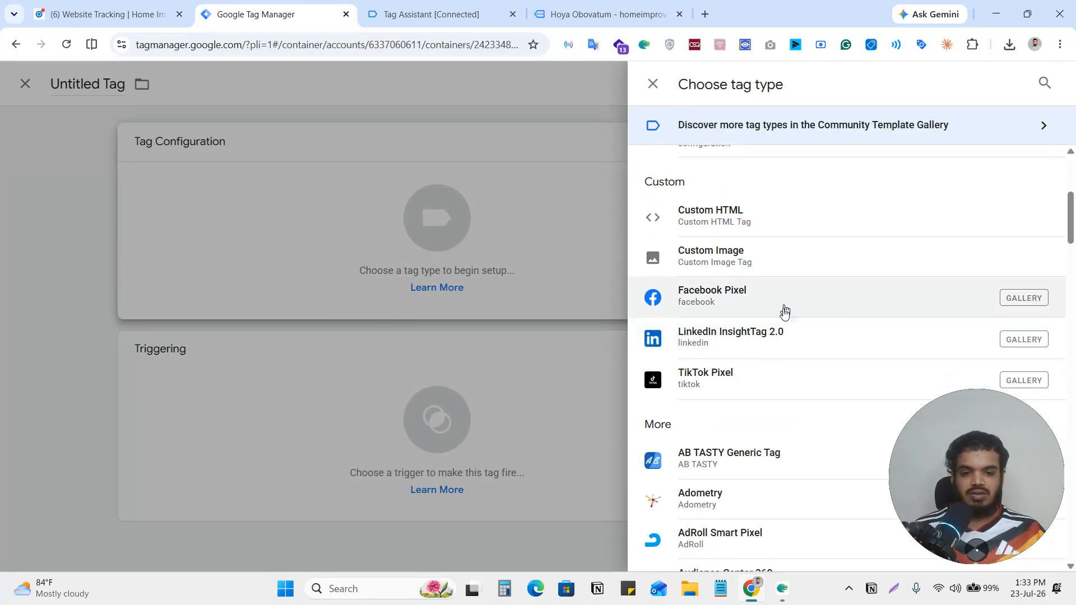
click(751, 346)
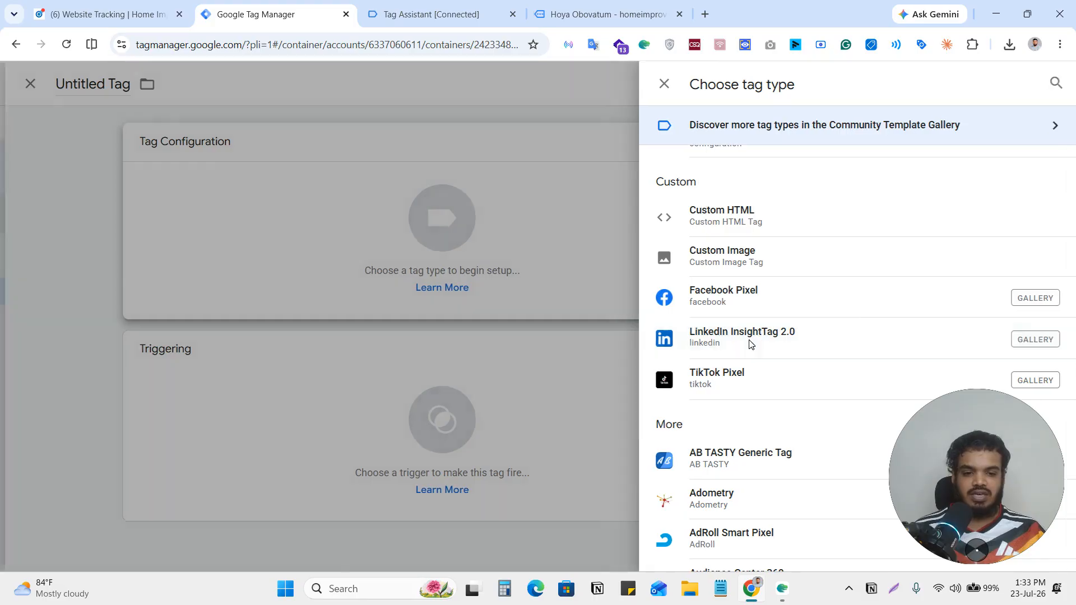
Assign the {{LinkedIN Partner Id}} variable as the third LinkedIn tag's Partner ID / Insight Tag ID.
click(387, 307)
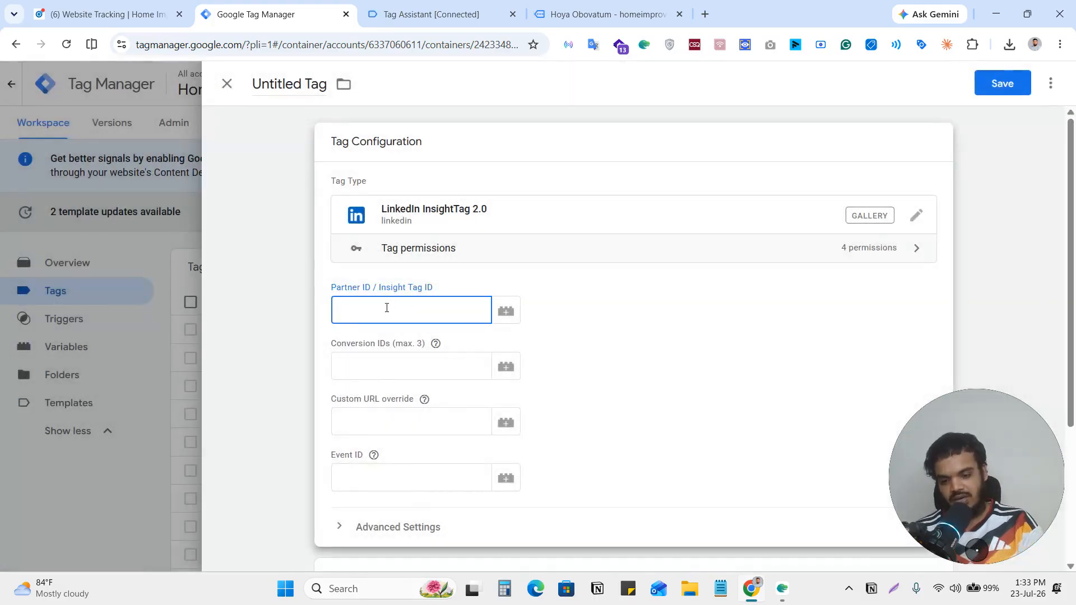
text({{par)
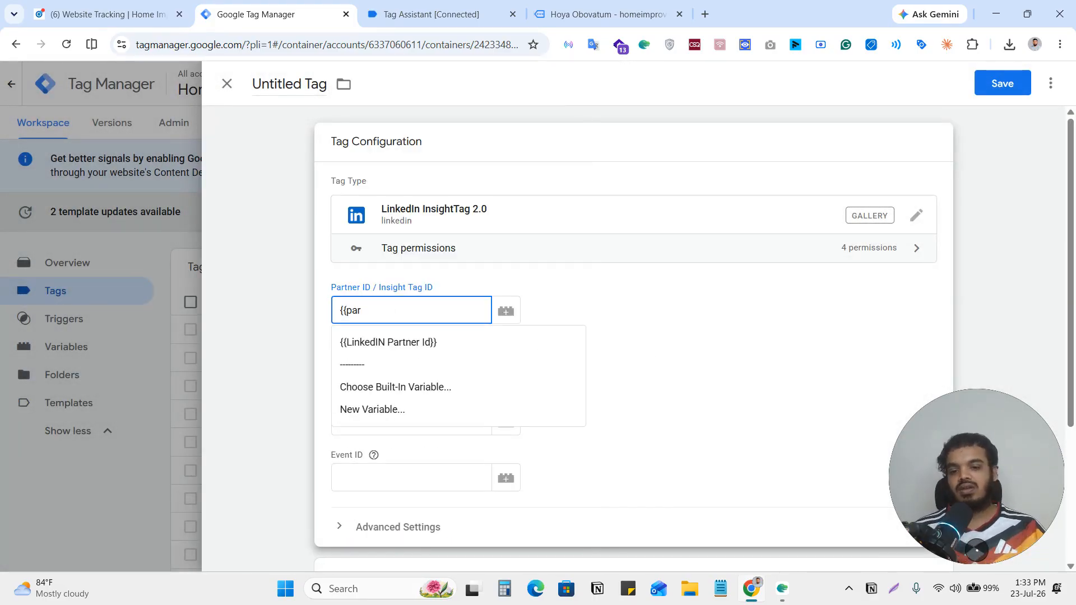
click(453, 341)
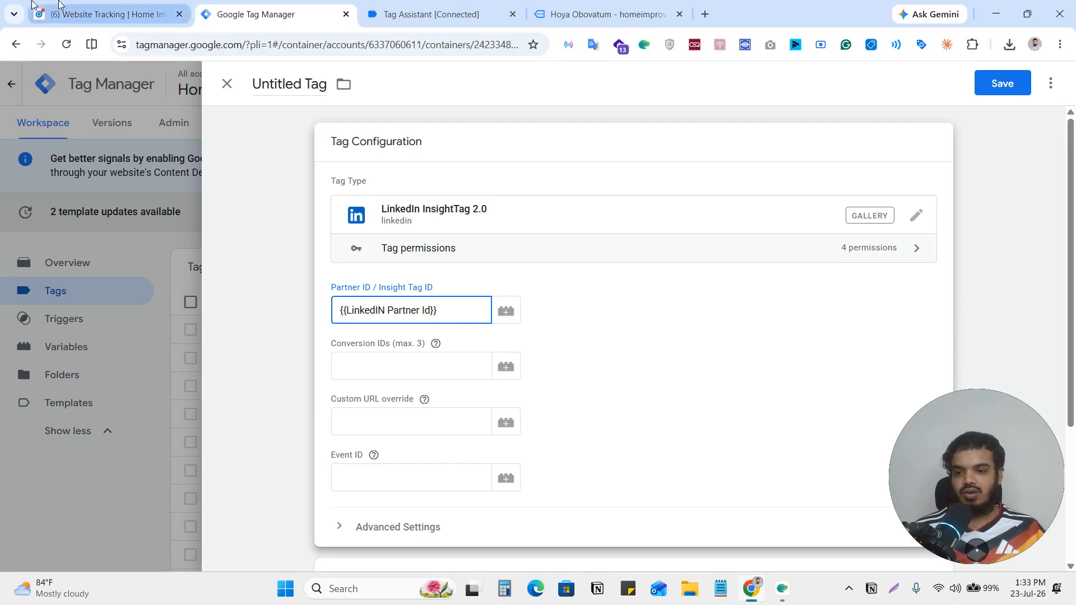
Switch to LinkedIn Campaign Manager and start a new Insight Tag conversion named "Purchase w".
click(76, 12)
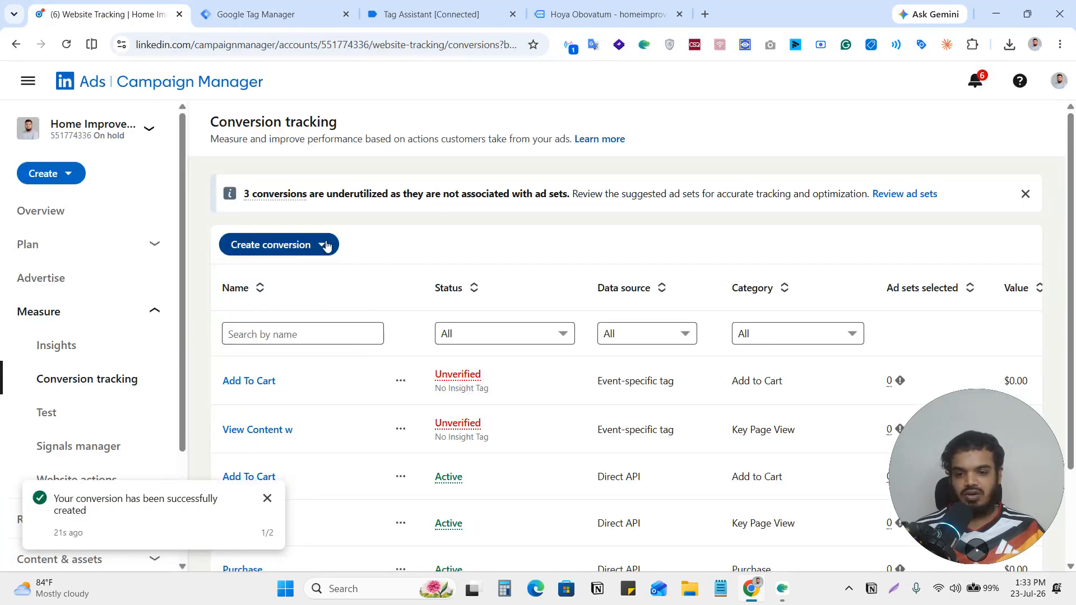
click(304, 245)
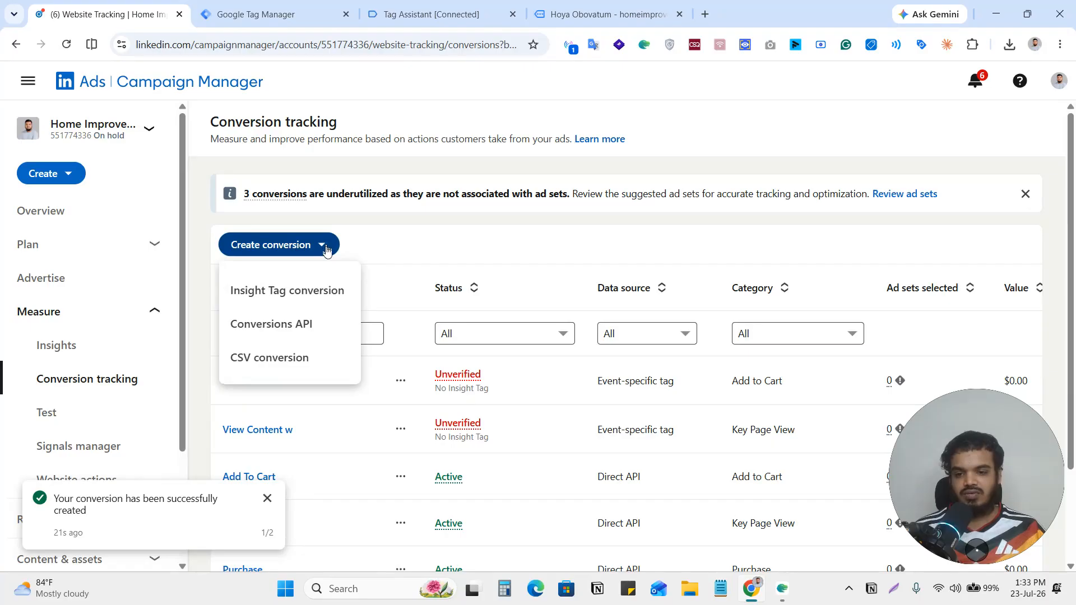
click(284, 293)
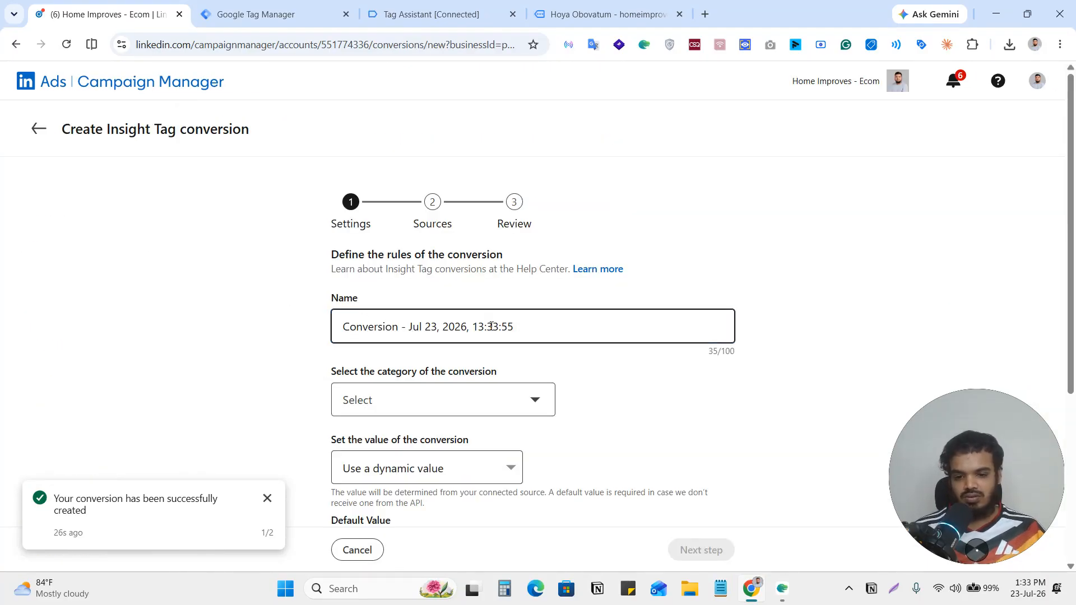
triple_click(558, 332)
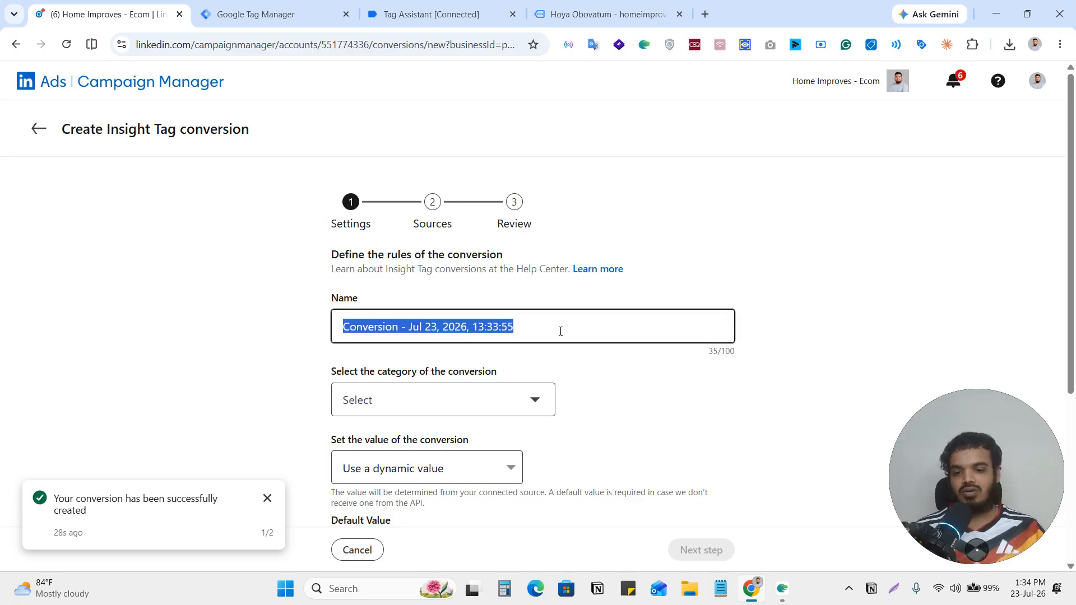
text(Purchase w)
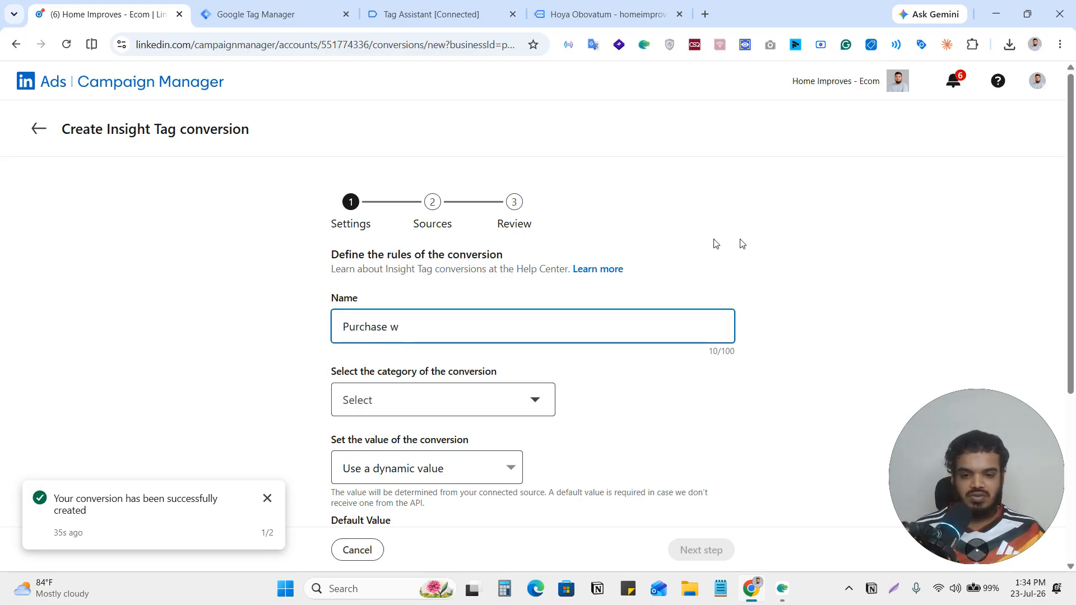
Set the conversion's category to Purchase, keep the other default settings and continue to the Sources stage.
scroll(730, 256, down, 2)
click(404, 313)
scroll(461, 437, down, 5)
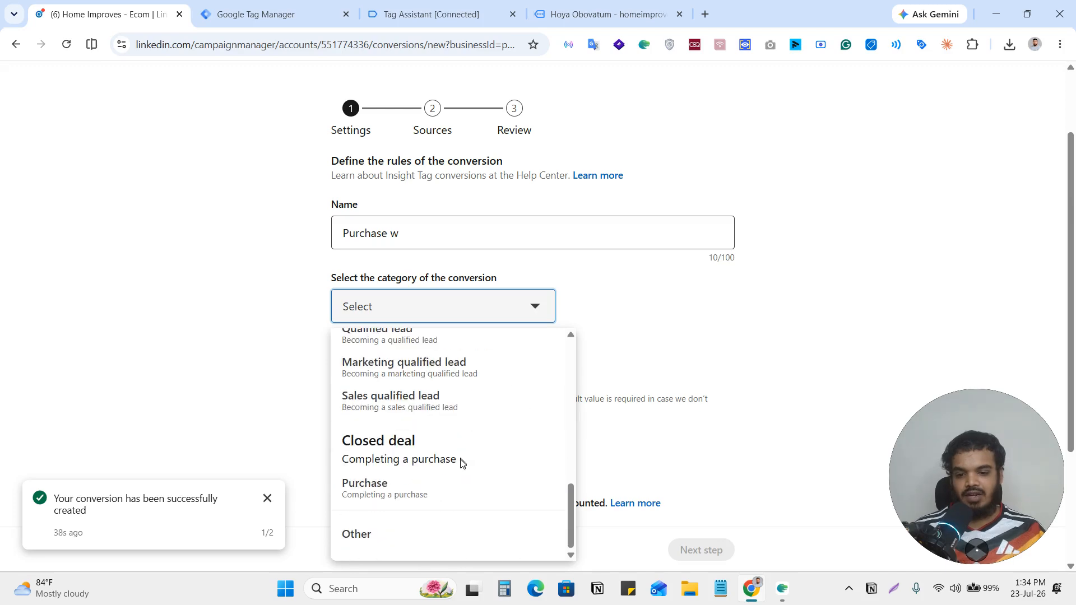
click(382, 499)
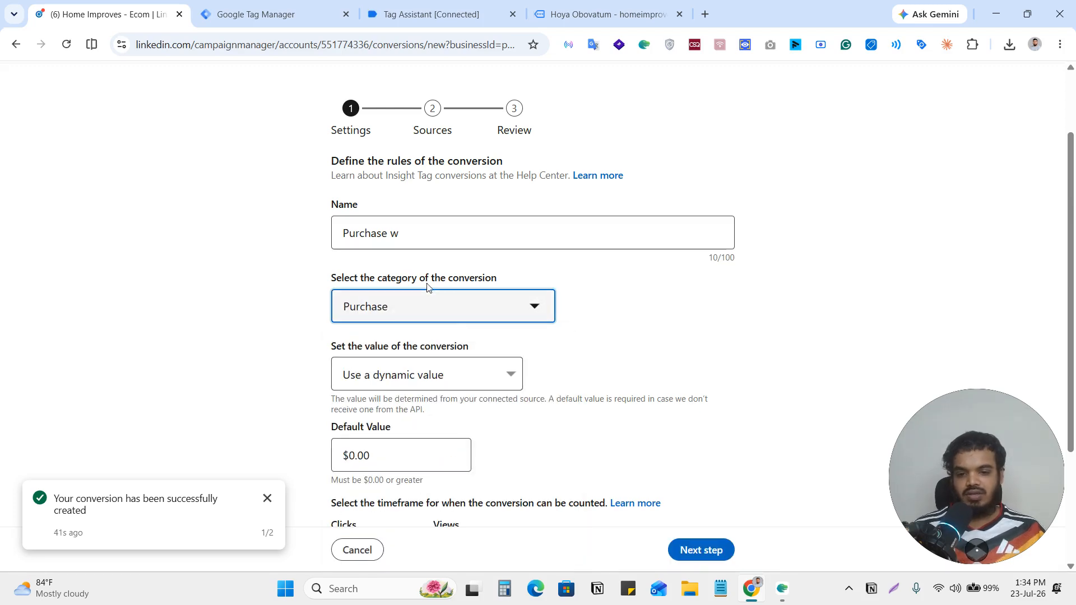
scroll(632, 357, down, 3)
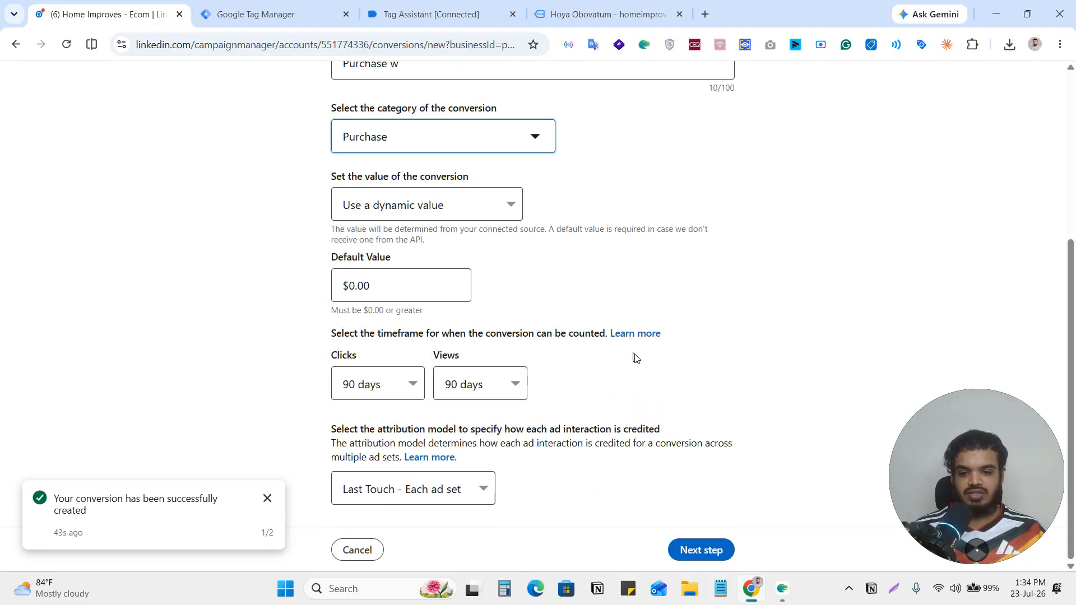
click(711, 548)
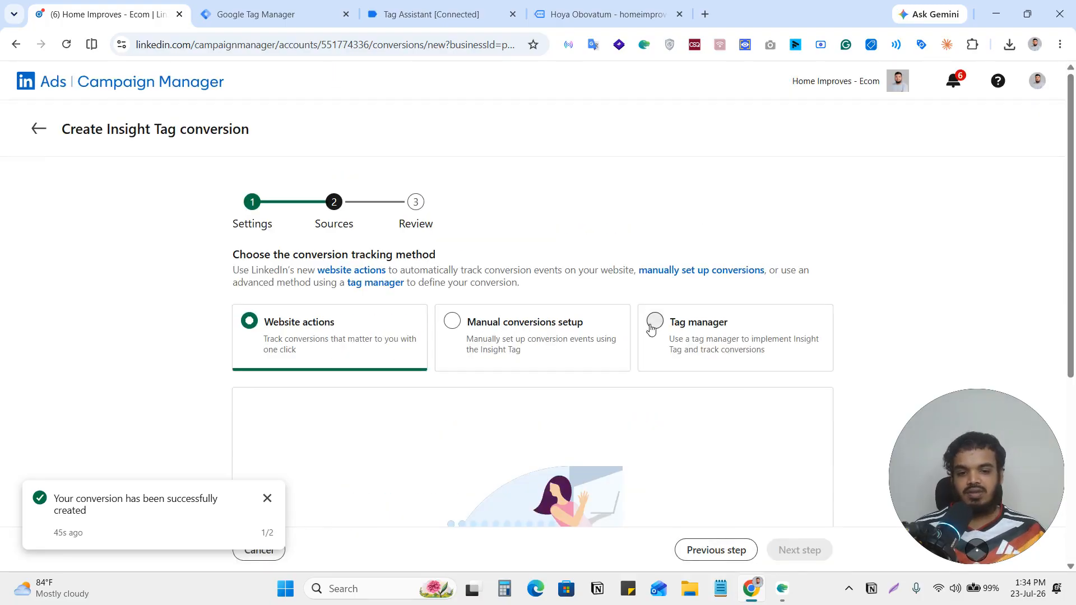
Choose Tag manager with Event-specific tracking as the source and copy the conversion ID for Google Tag Manager.
click(695, 322)
scroll(714, 298, down, 8)
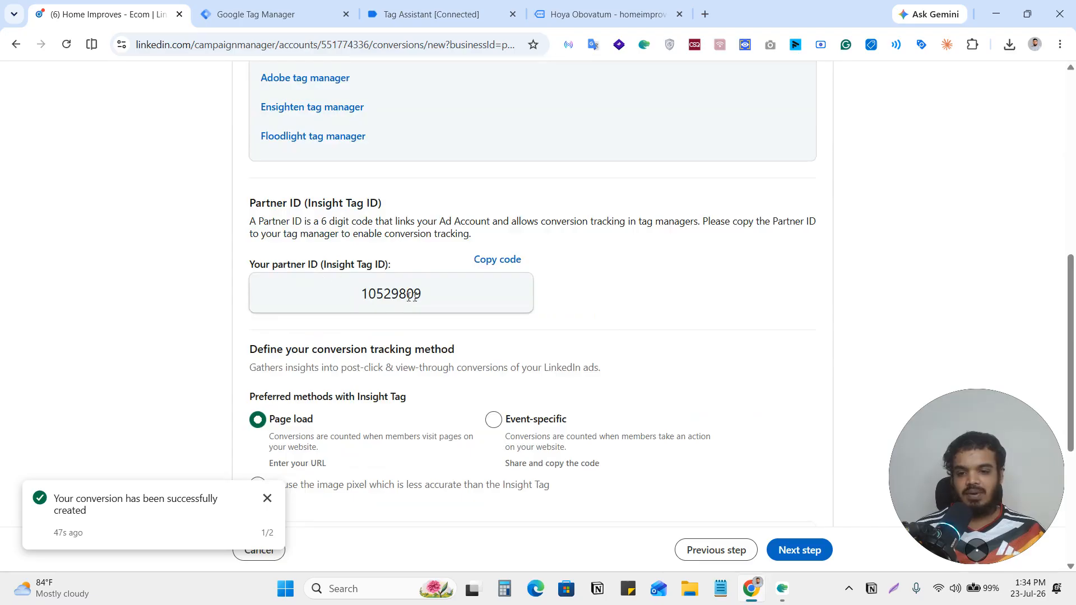
scroll(412, 296, down, 2)
click(493, 326)
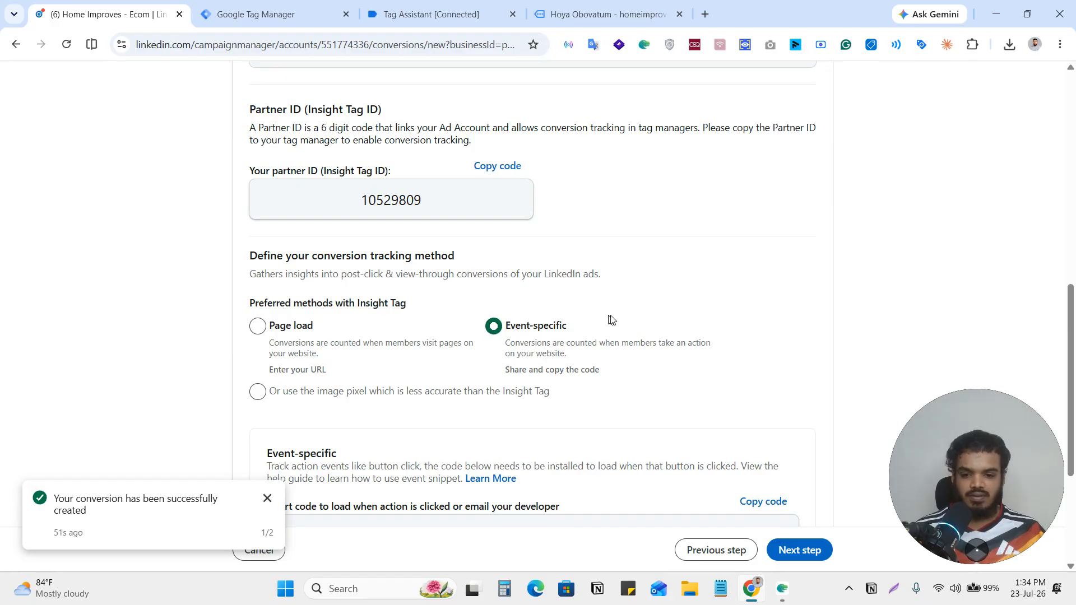
scroll(610, 320, down, 3)
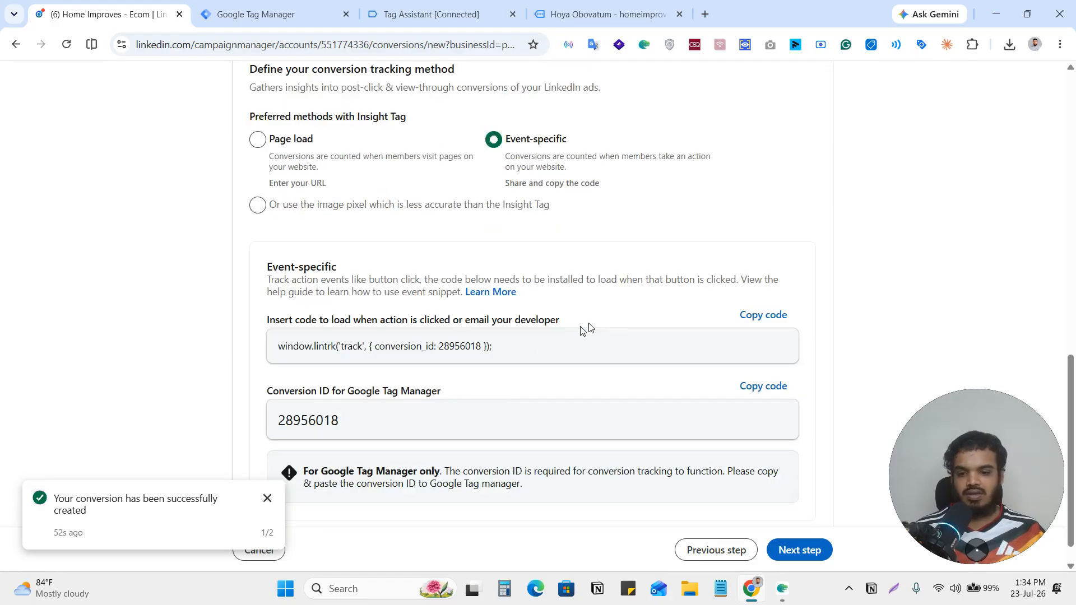
click(763, 386)
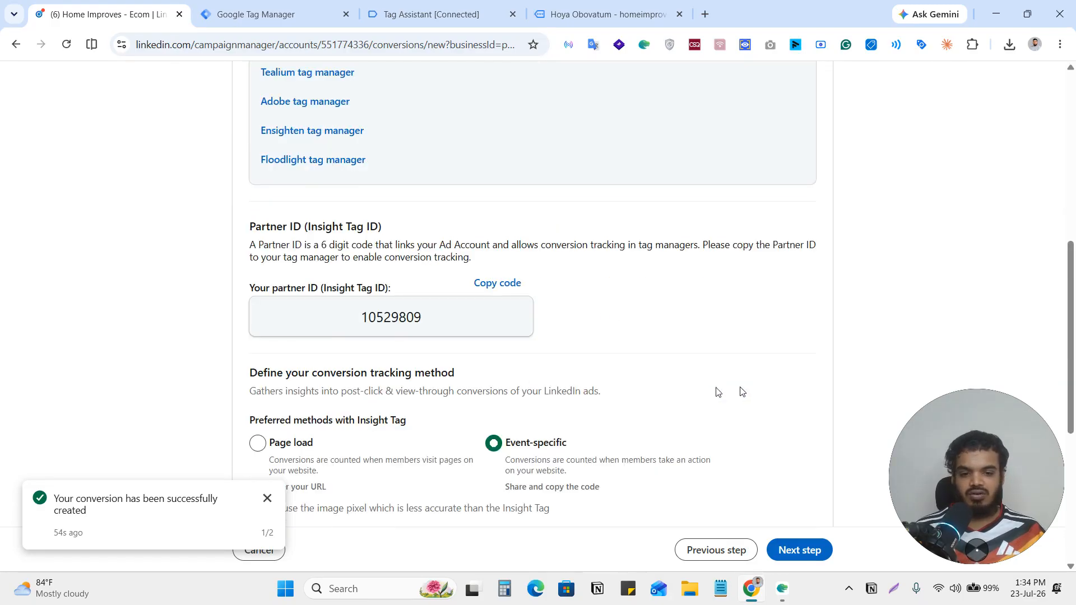
Return to Google Tag Manager and paste the conversion ID 28956018 into the untitled LinkedIn tag's Conversion IDs.
click(274, 14)
click(397, 365)
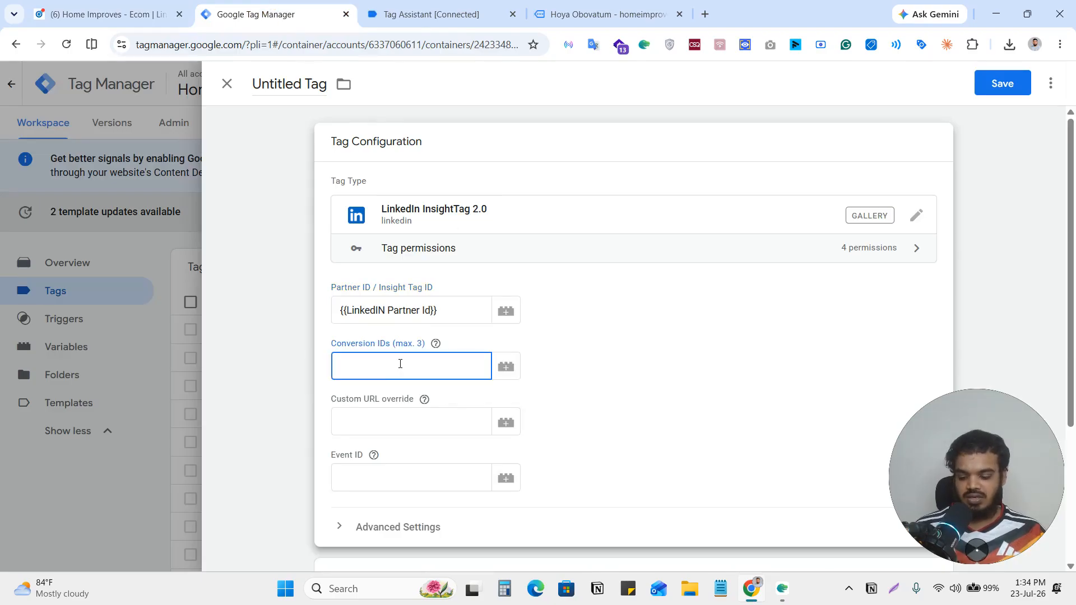
key(ctrl+v)
Set the tag firing option in the LinkedIn tag's advanced settings to Once per page.
scroll(432, 355, down, 3)
click(443, 340)
scroll(538, 359, down, 5)
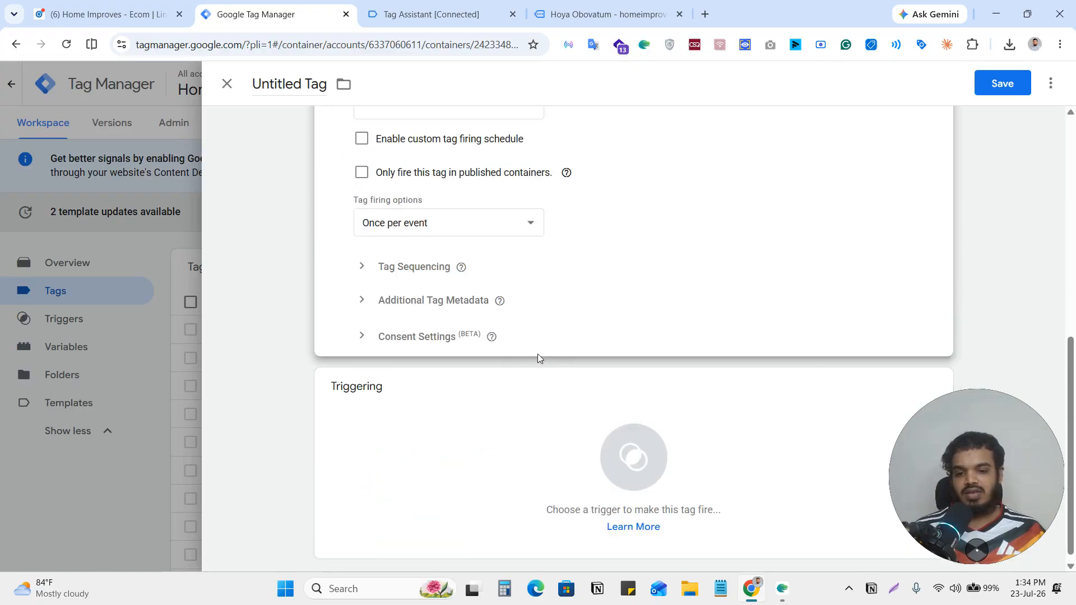
click(530, 227)
click(413, 281)
scroll(728, 342, down, 1)
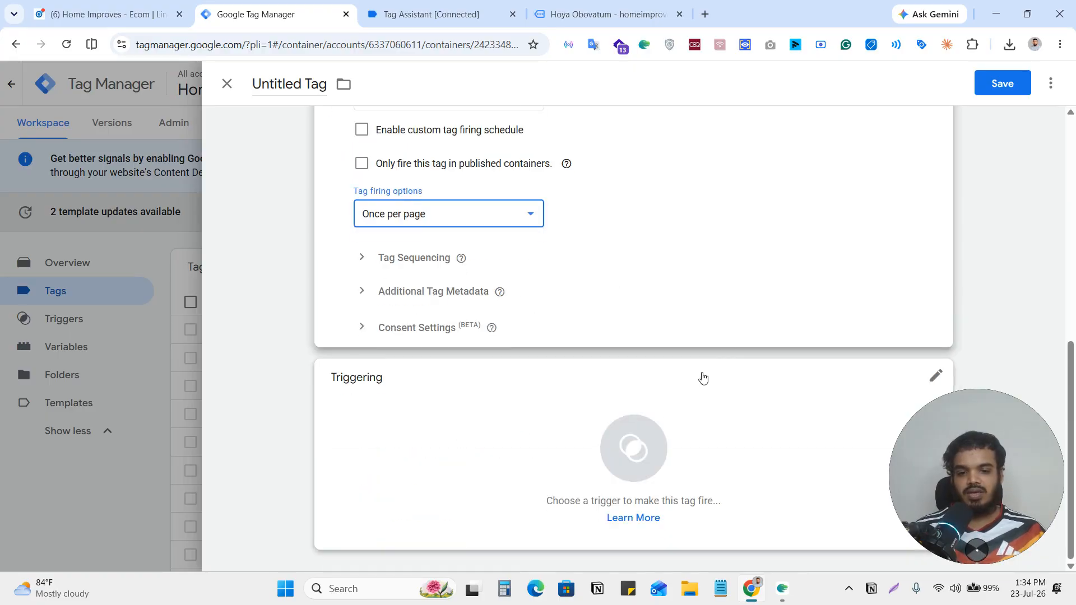
Assign the purchase custom event as the LinkedIn tag's firing trigger.
click(704, 379)
scroll(382, 504, down, 1)
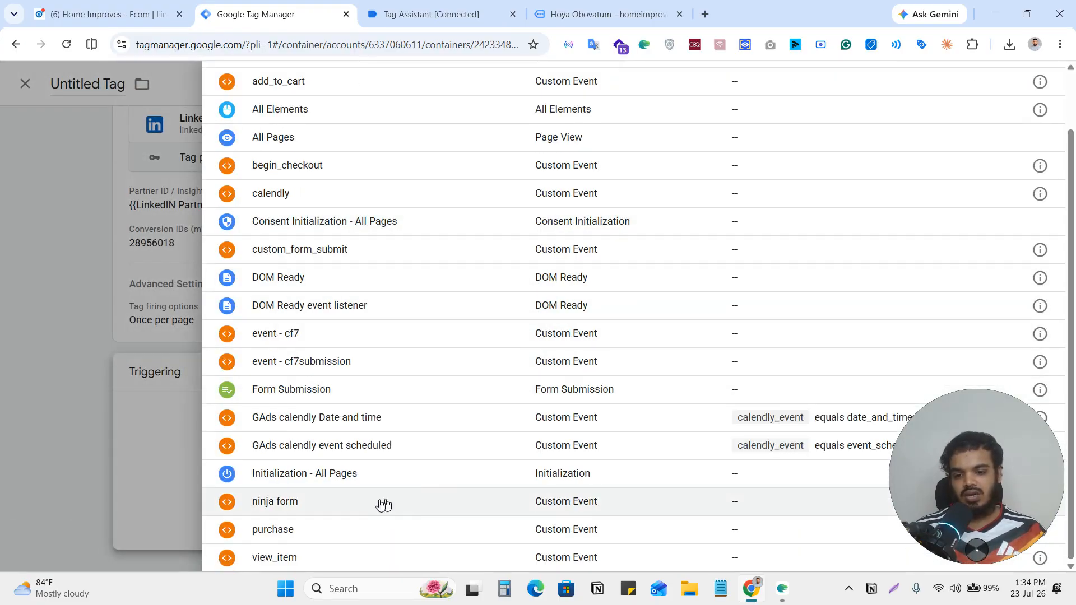
click(295, 535)
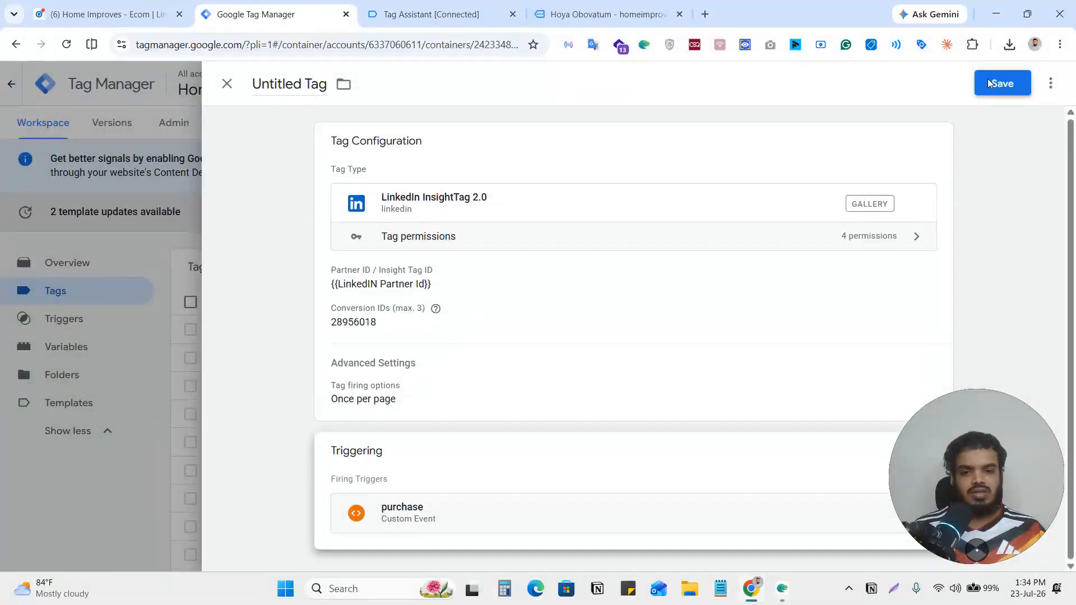
Save the tag under the name "LinkedIn InsightTag 2.0 || Purchase".
click(988, 82)
click(522, 254)
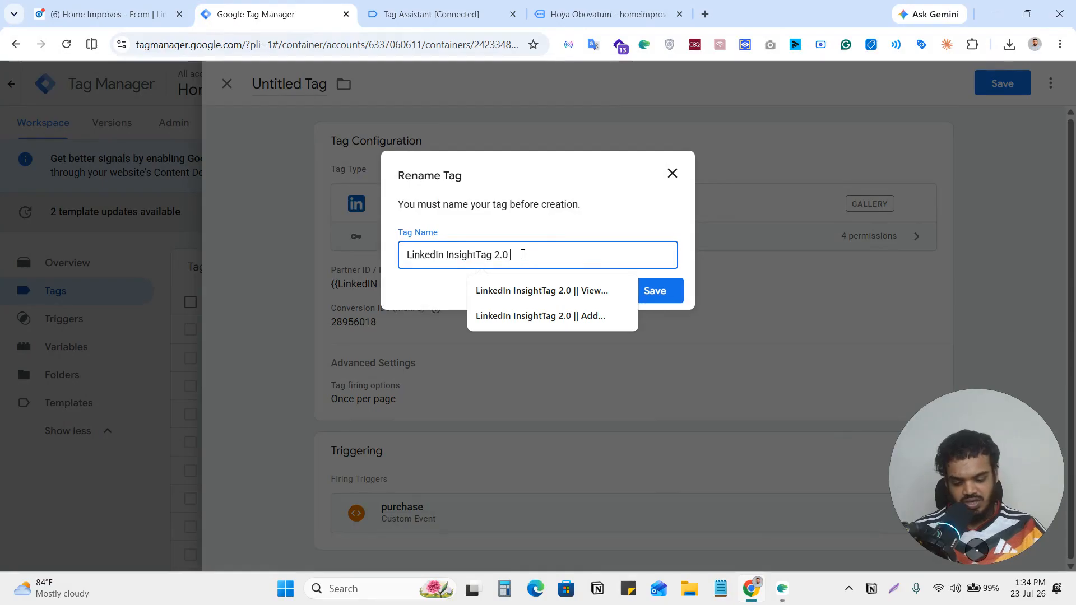
text(|| Purchase)
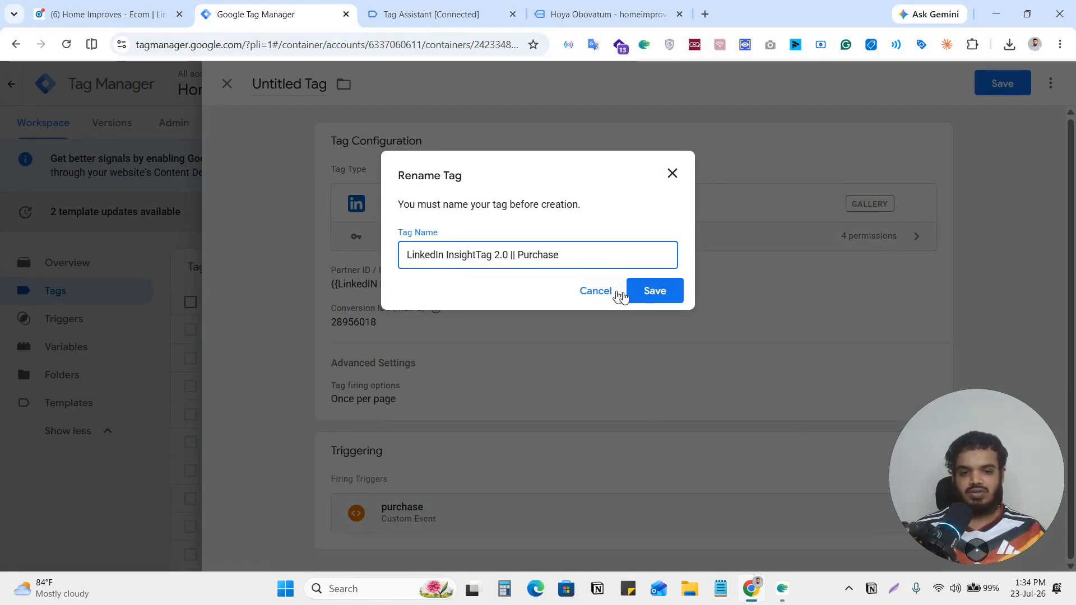
click(652, 286)
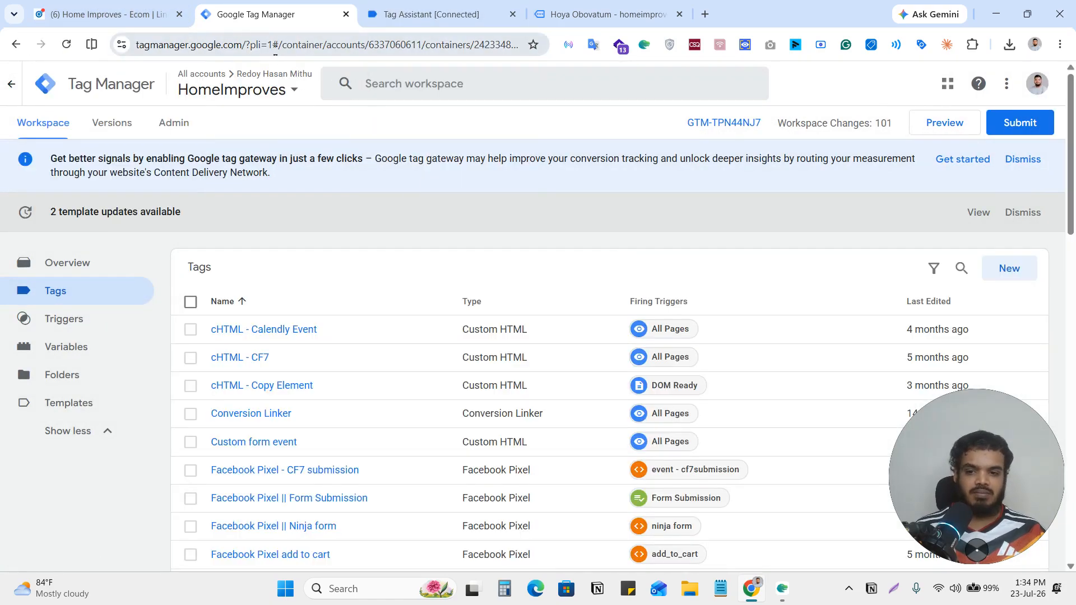
Switch to LinkedIn Campaign Manager, advance the "Purchase w" conversion to its review and create it.
click(75, 12)
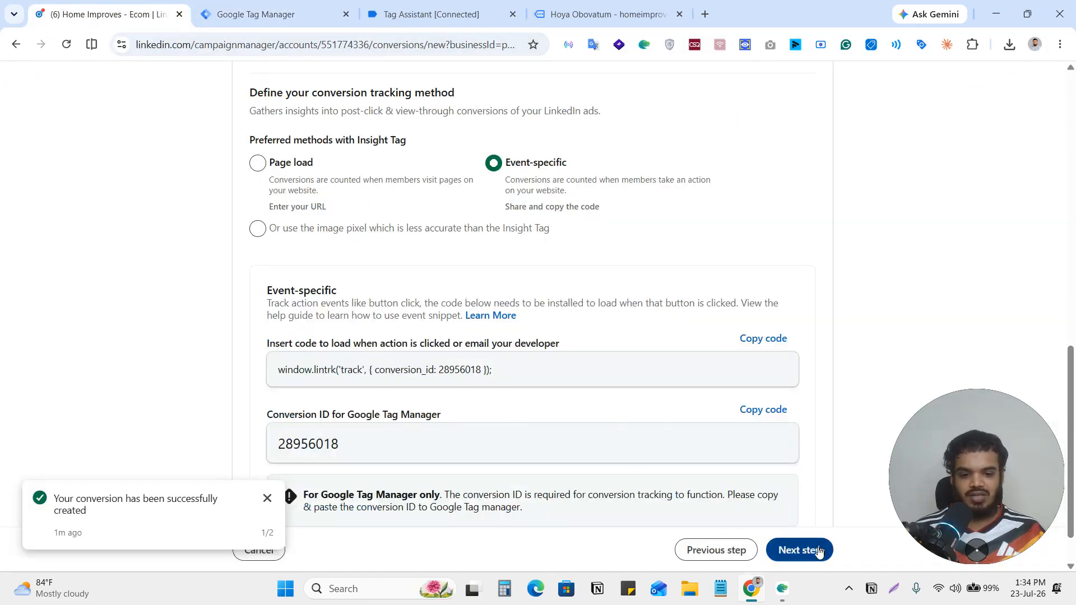
click(817, 550)
click(806, 551)
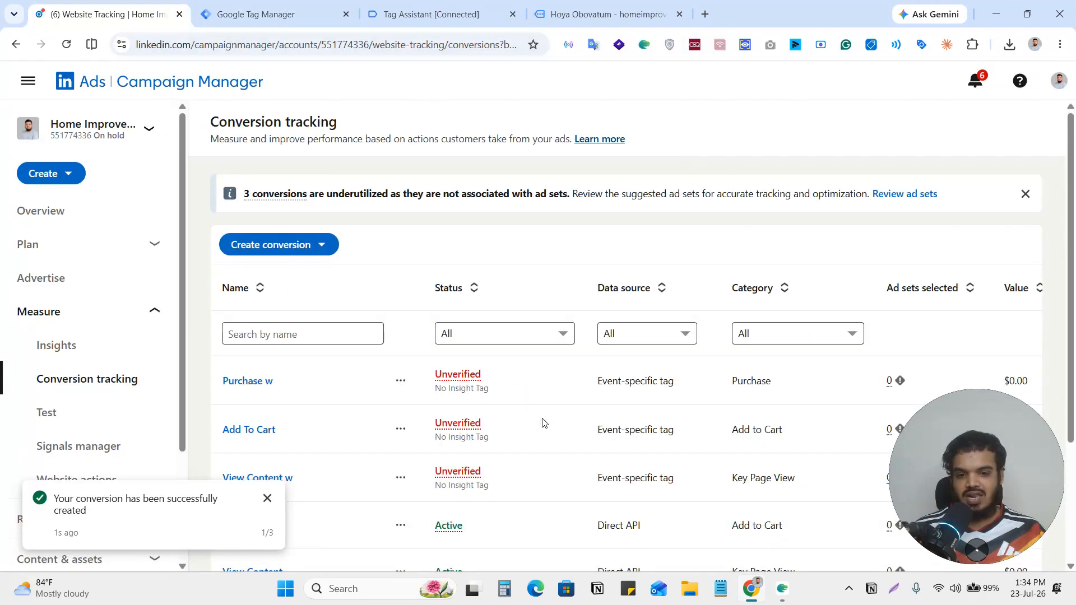
Open the settings of the event-specific "Add To Cart" conversion for editing and rename it "Add To Cart w".
scroll(561, 406, down, 2)
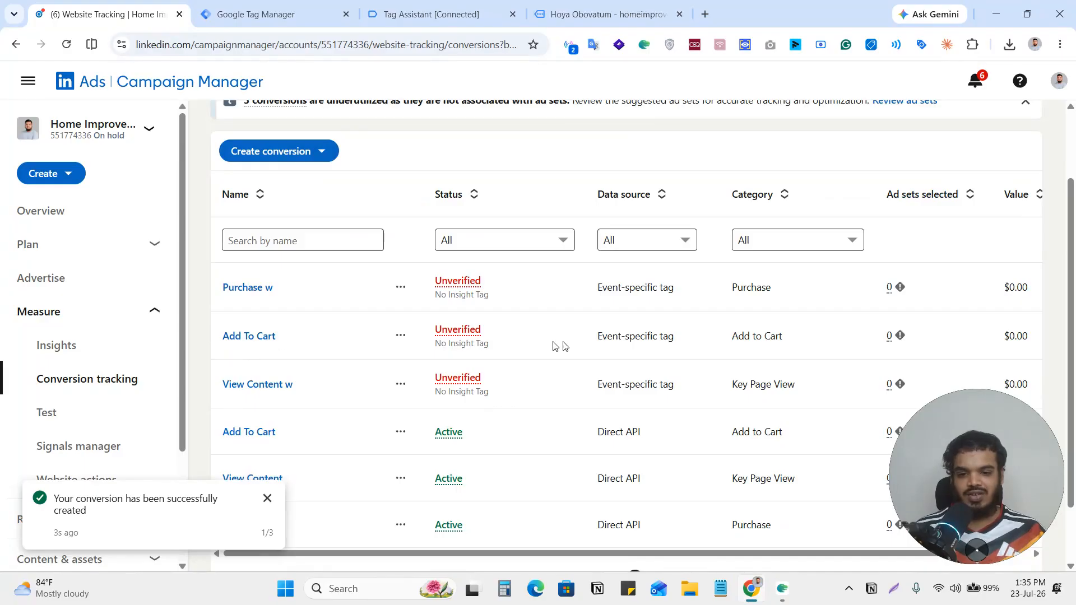
click(401, 335)
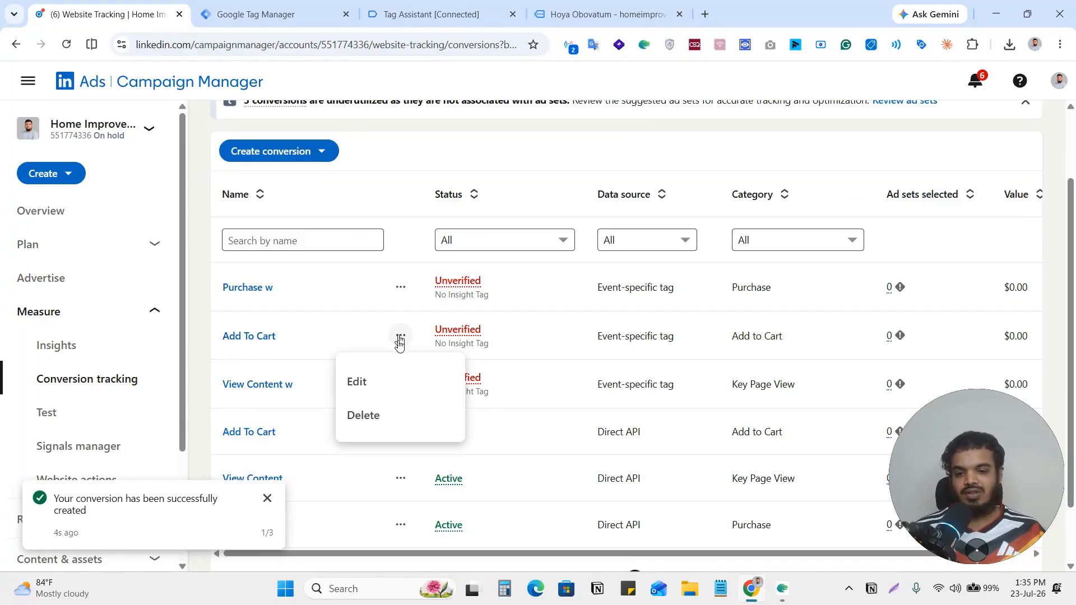
click(377, 386)
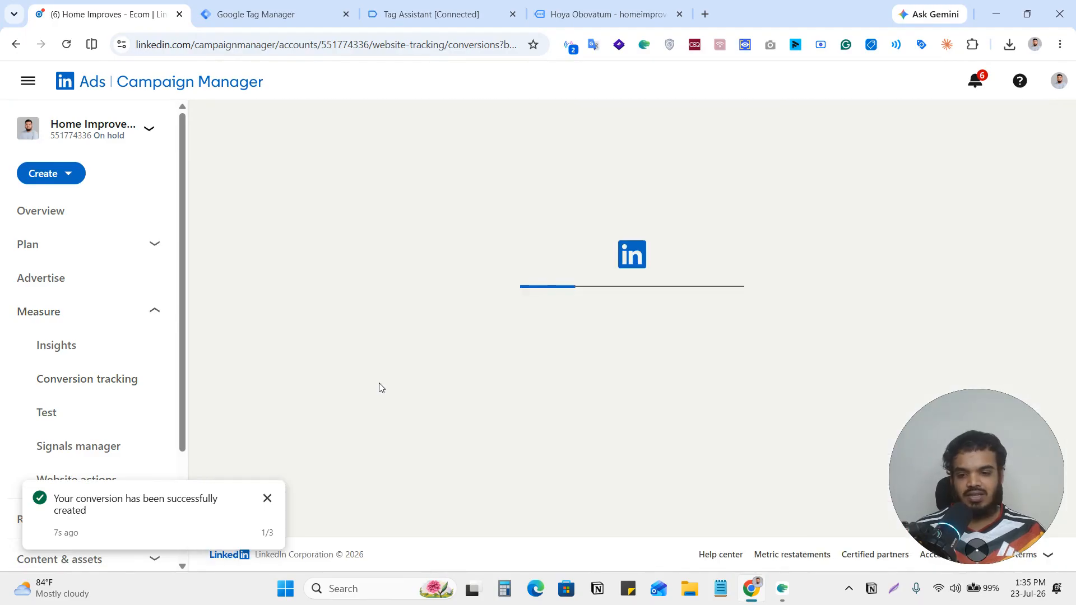
scroll(468, 338, down, 2)
scroll(467, 337, up, 2)
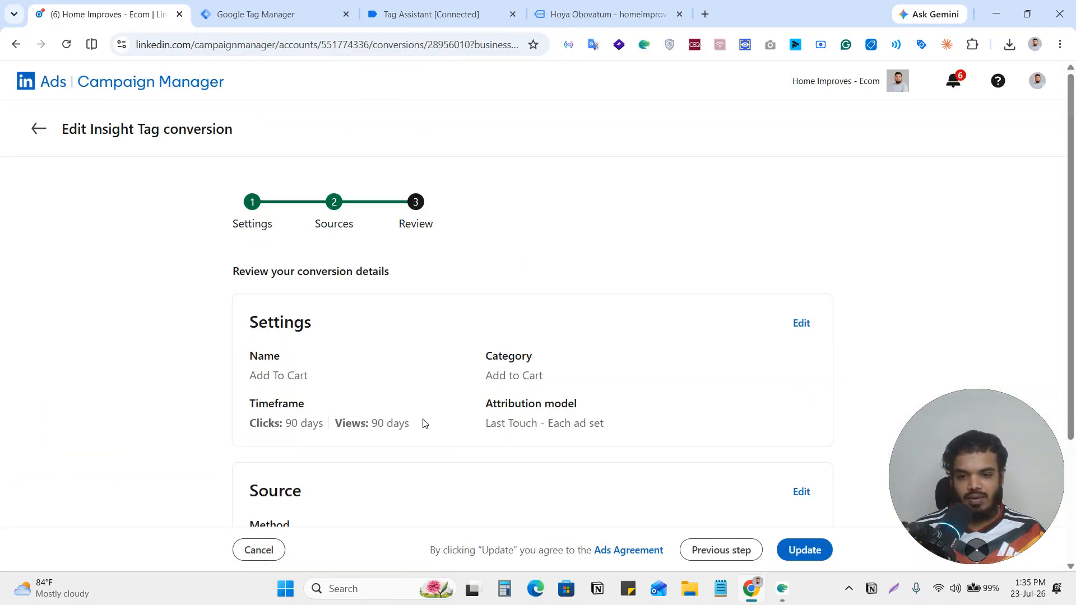
click(801, 325)
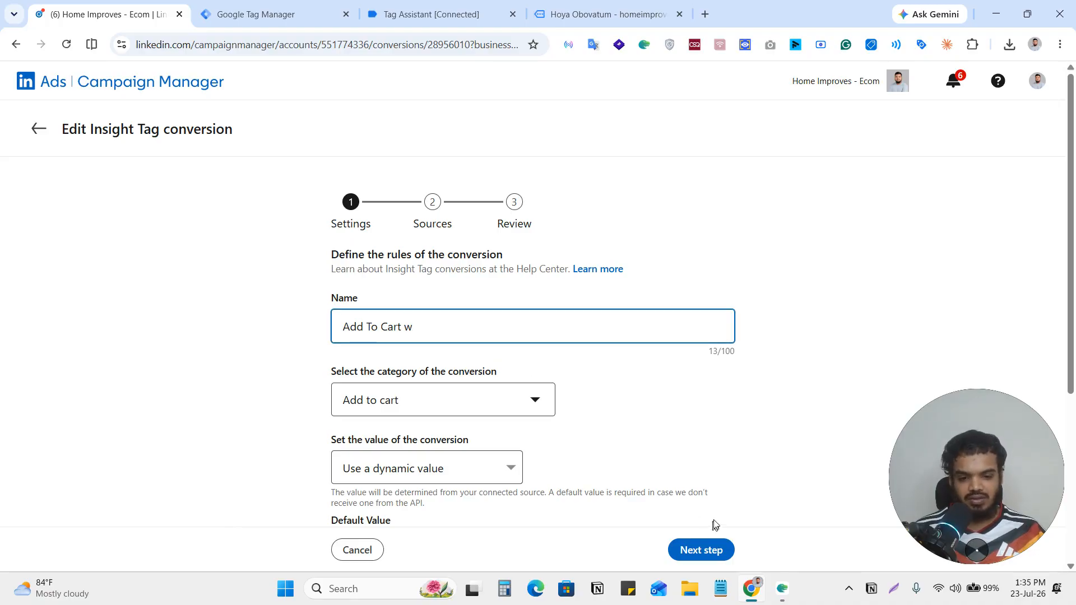
Advance the renamed conversion through its unchanged sources to the review and update it.
click(693, 552)
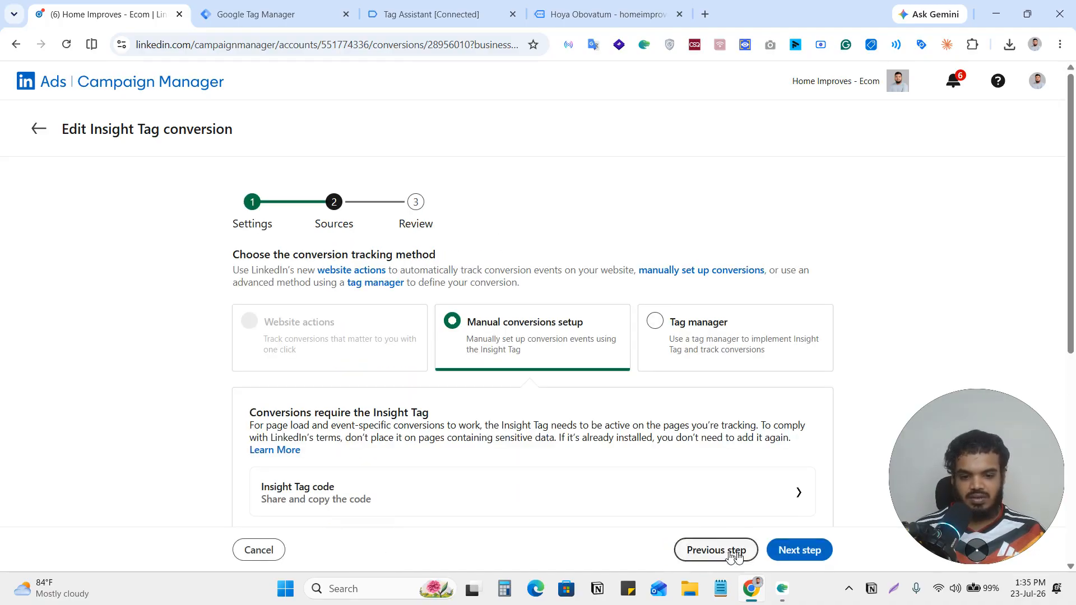
scroll(785, 518, down, 5)
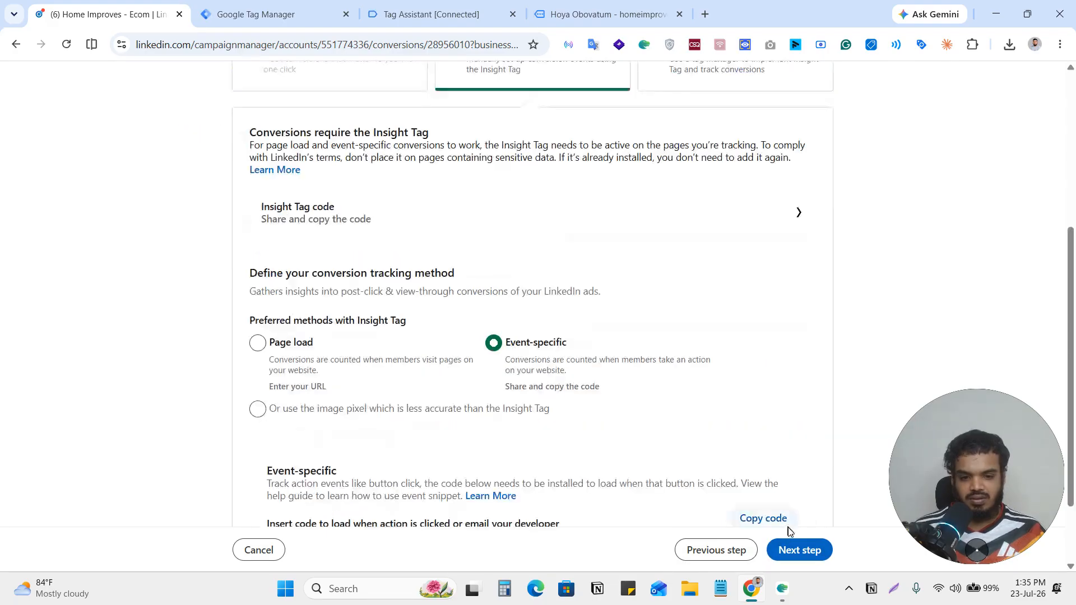
click(793, 550)
click(810, 550)
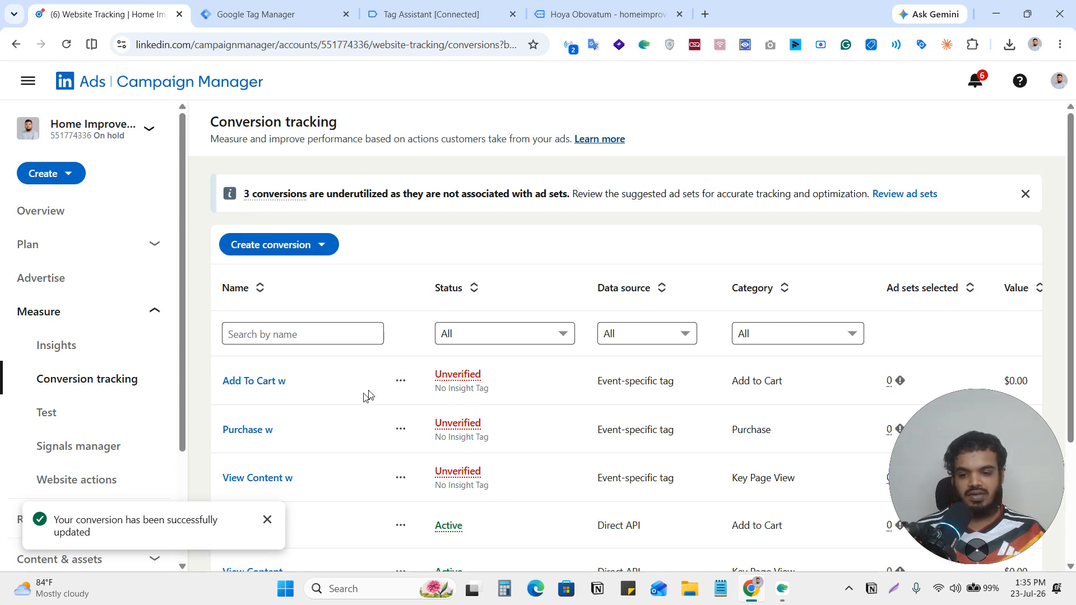
Return to Google Tag Manager, start the workspace preview and continue to the new plants on the connected store's home page.
click(267, 6)
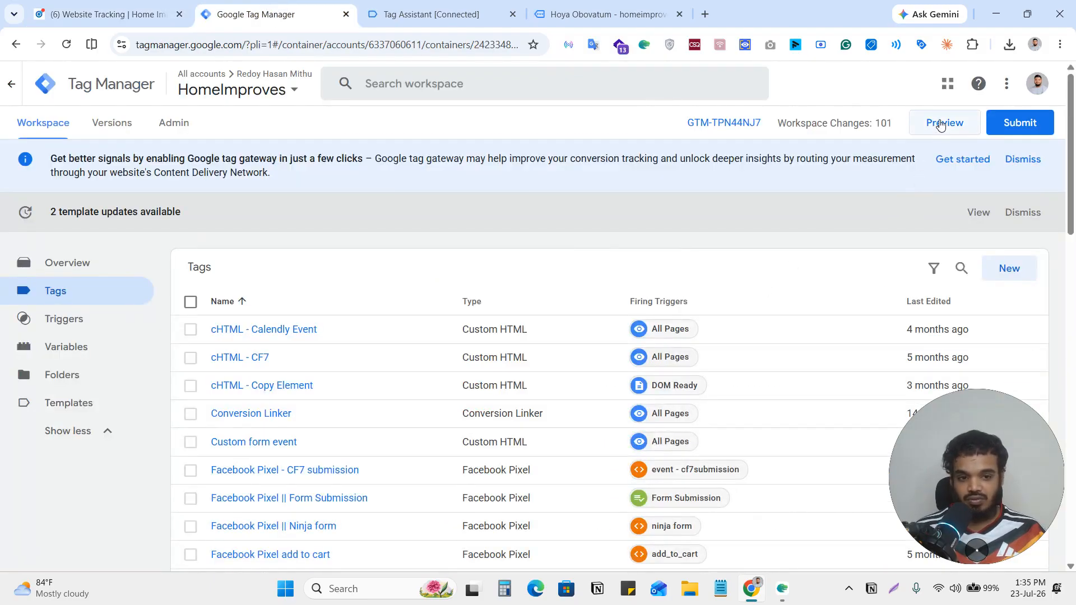
click(941, 126)
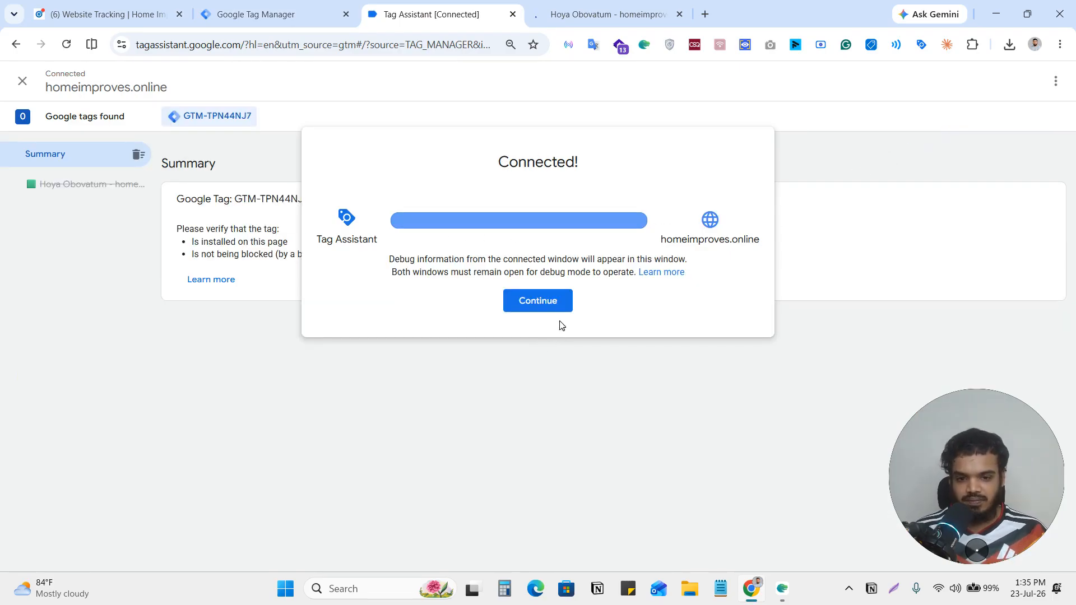
click(537, 300)
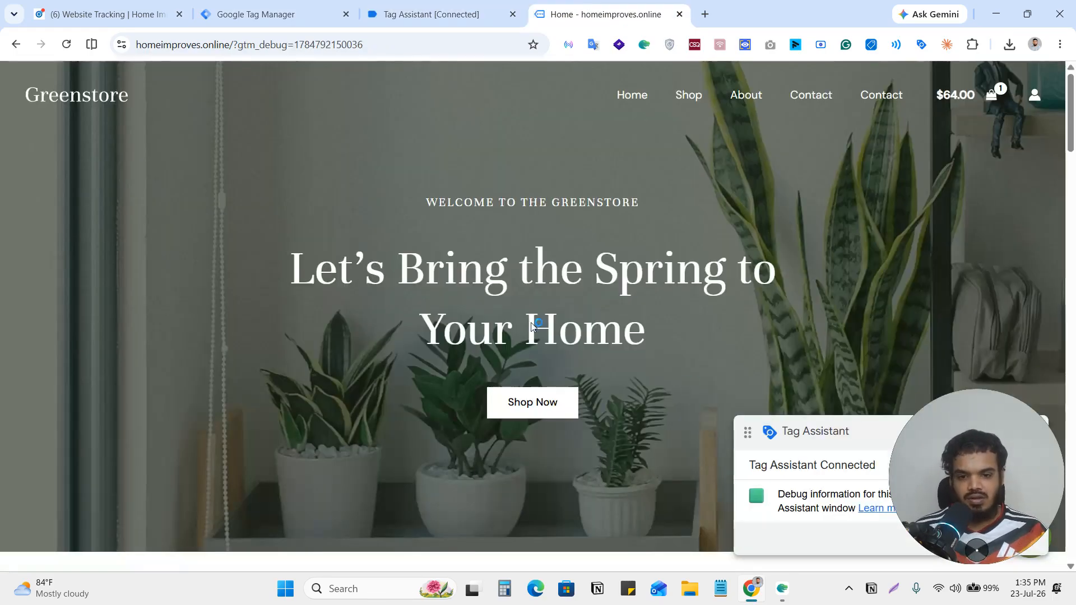
scroll(660, 242, down, 10)
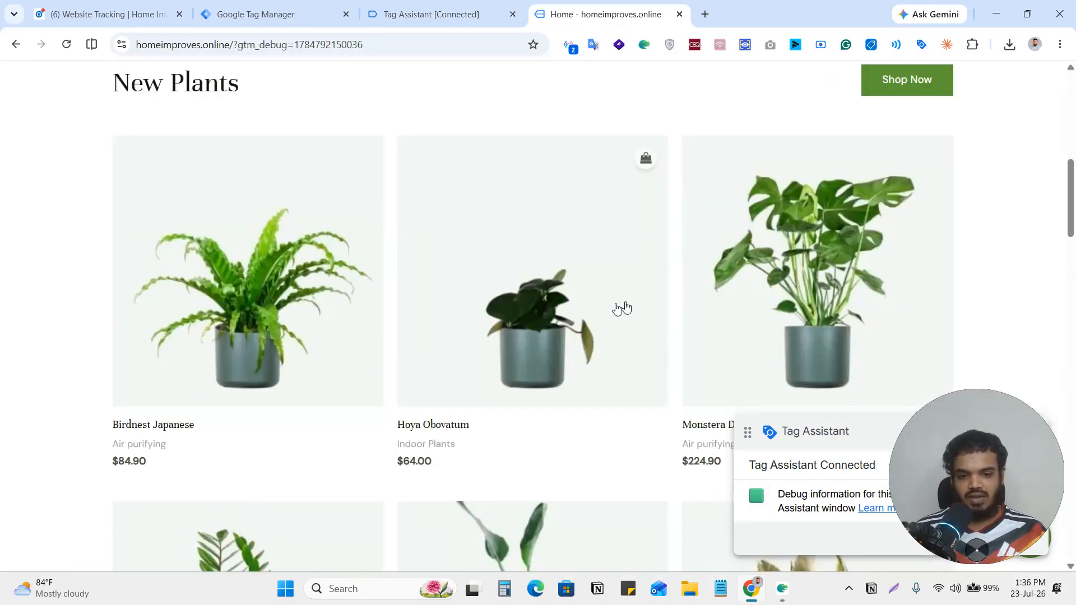
Open the Hoya Obovatum product page, then check the firing status of the LinkedIn View Content tag under Tag Assistant's view_item event.
click(533, 289)
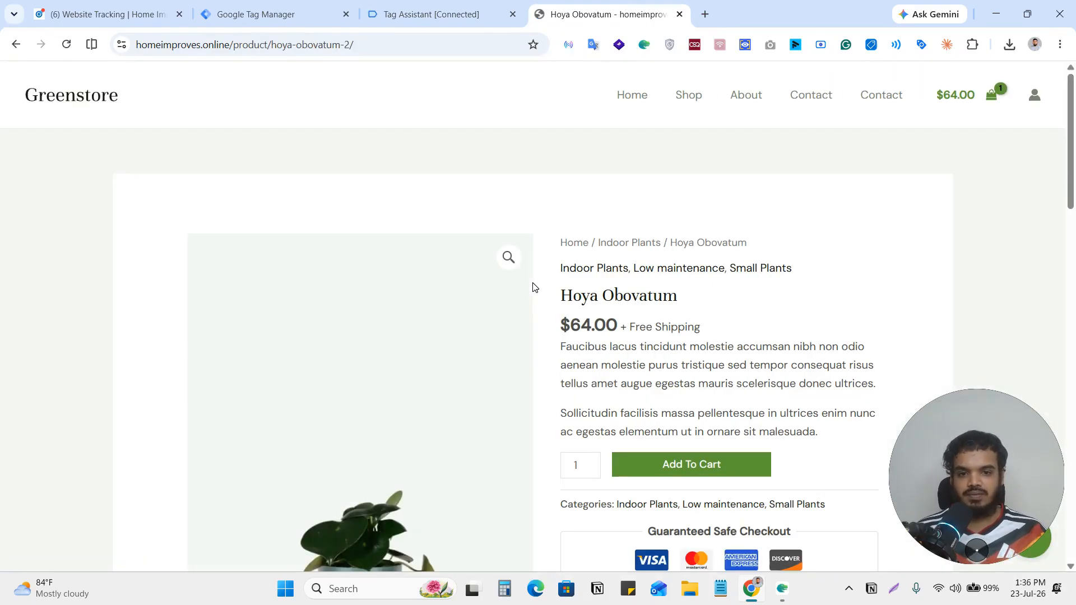
click(431, 6)
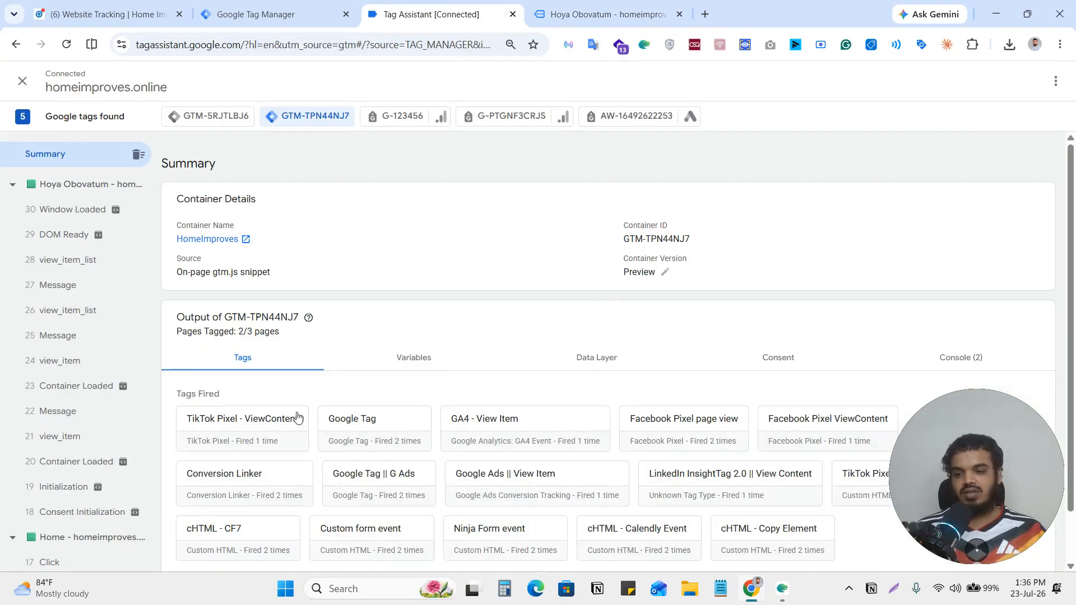
click(61, 437)
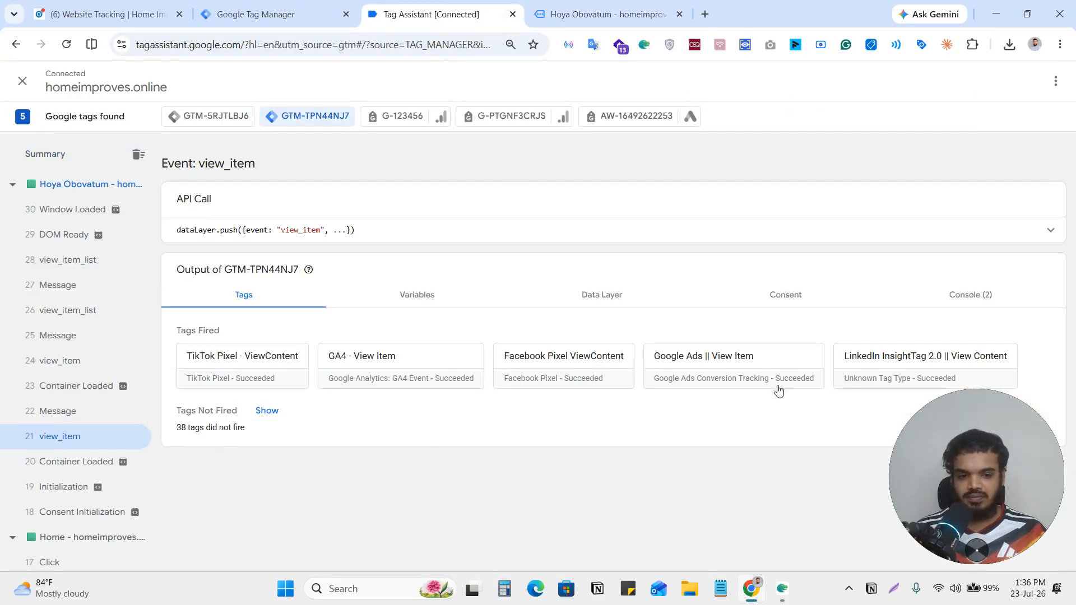
click(894, 365)
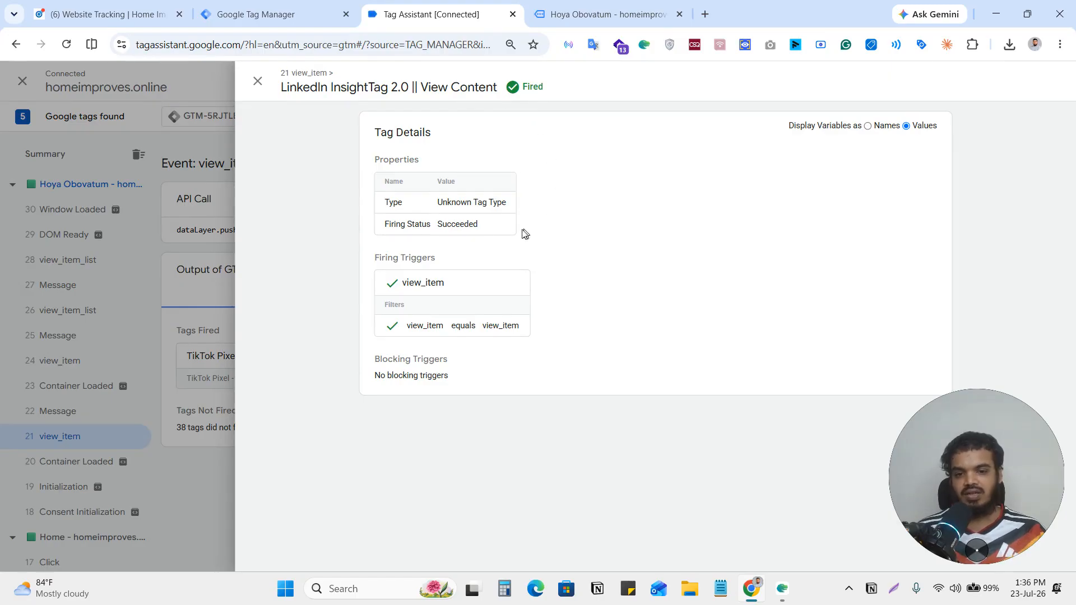
double_click(459, 227)
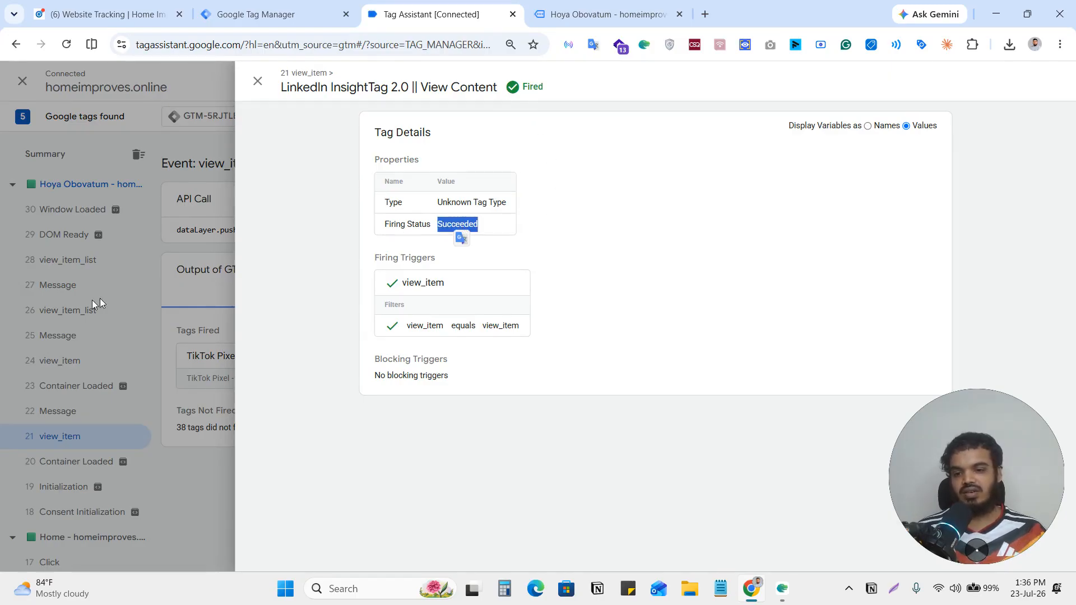
click(98, 303)
Return to the Hoya Obovatum product page in the store and add one plant to the cart.
click(599, 14)
scroll(649, 381, down, 3)
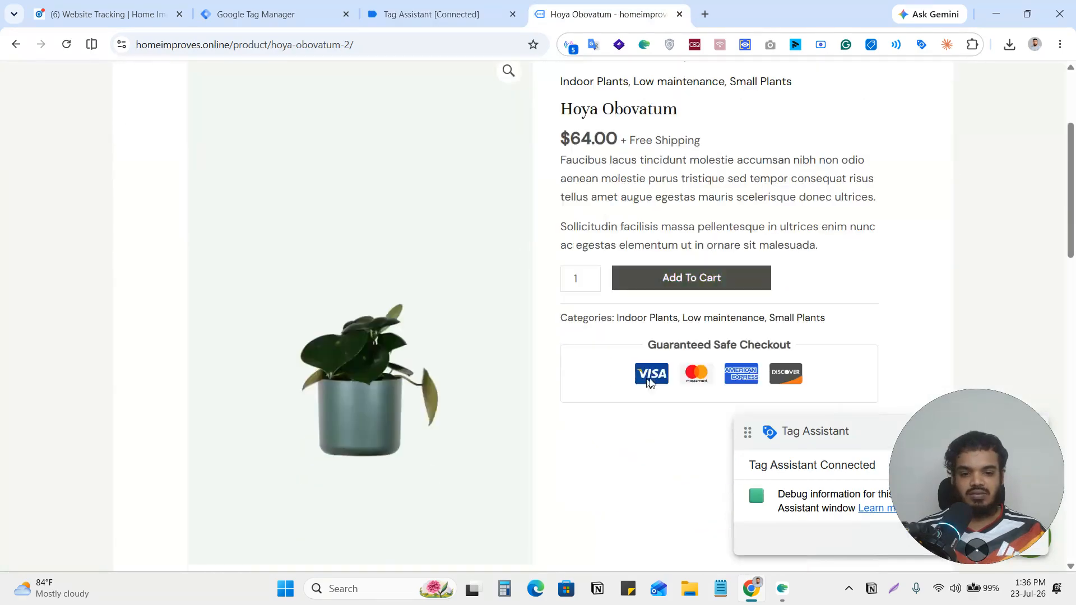
click(698, 286)
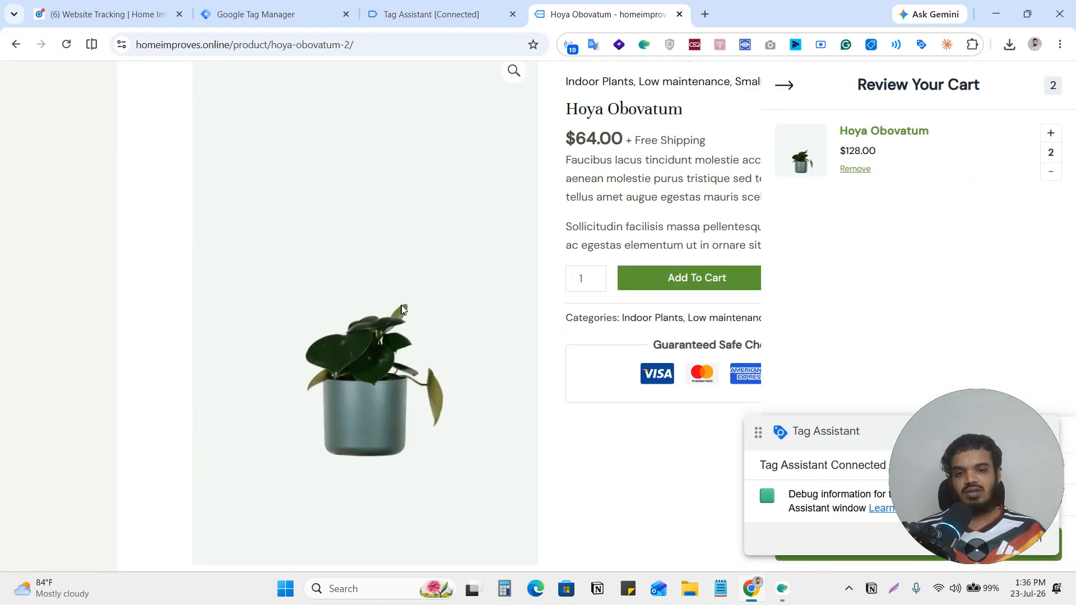
Switch to Tag Assistant and check the firing status of the LinkedIn InsightTag 2.0 Add To Cart tag under the add_to_cart event.
click(396, 10)
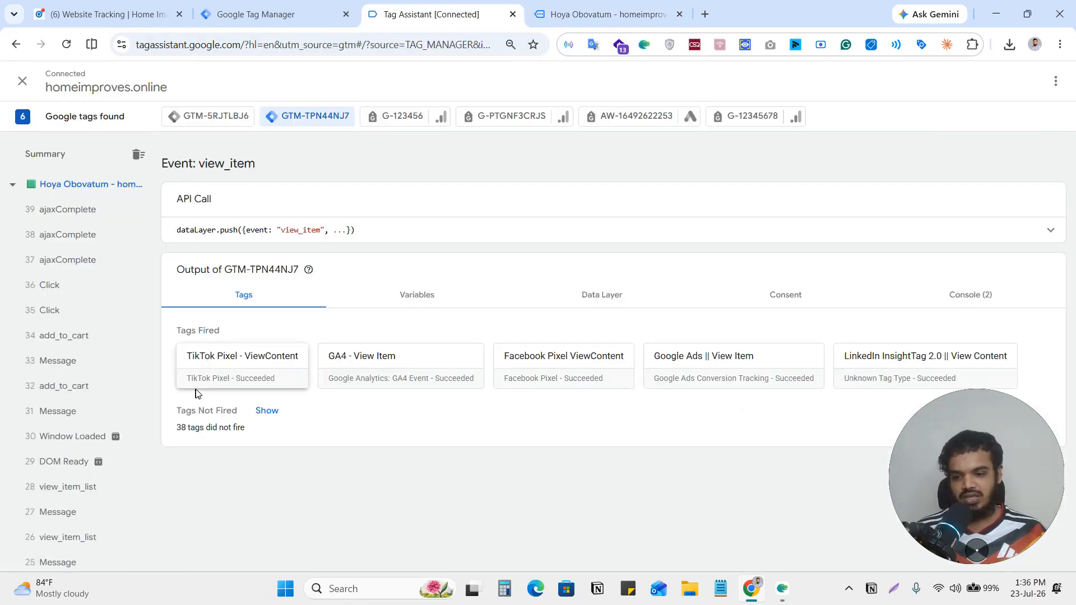
click(73, 386)
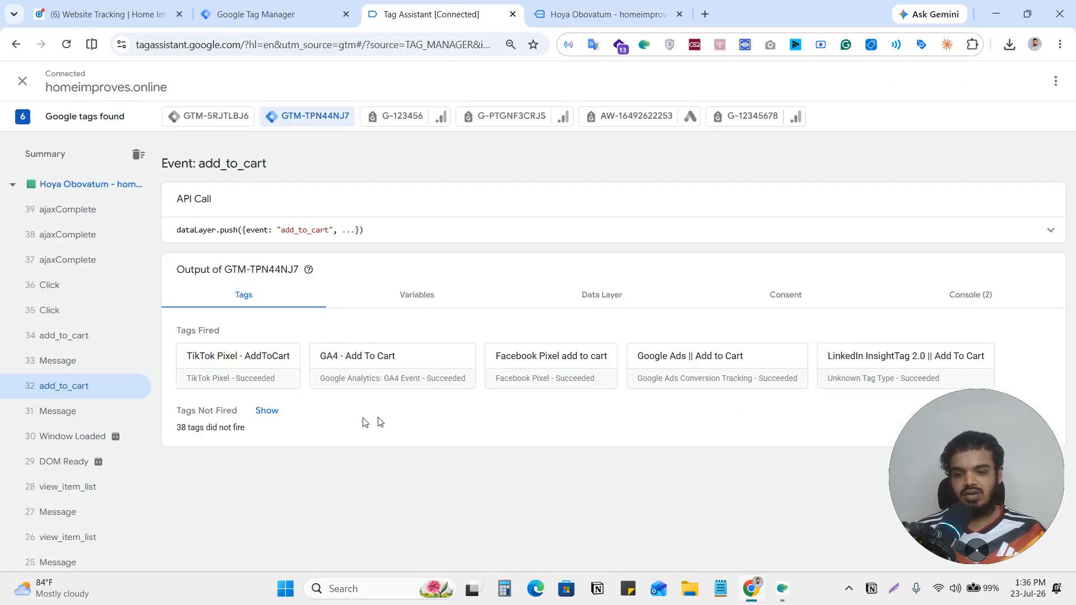
click(930, 359)
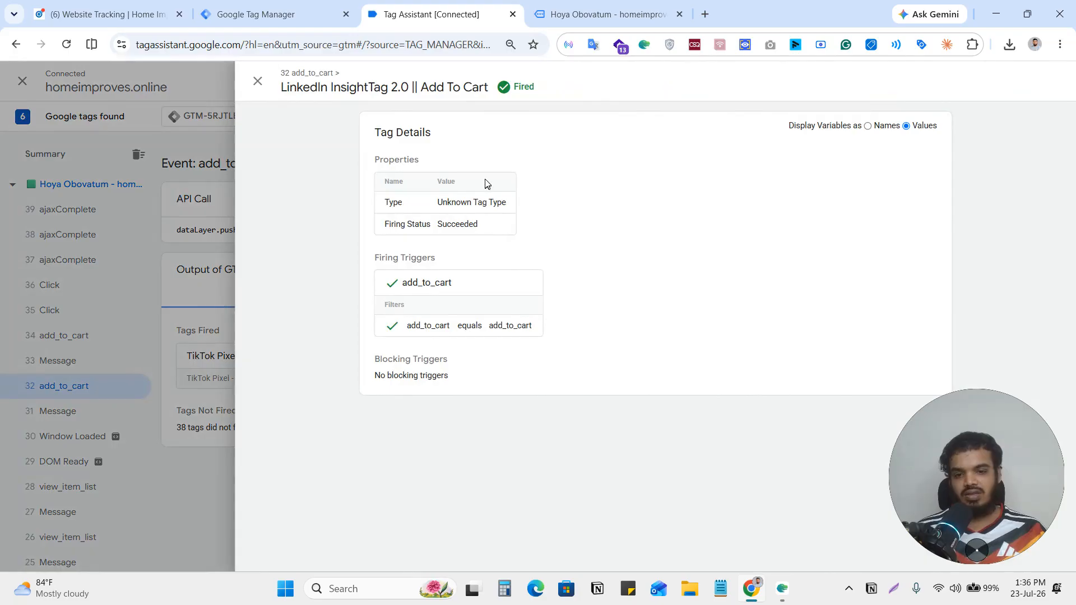
double_click(459, 224)
key(Escape)
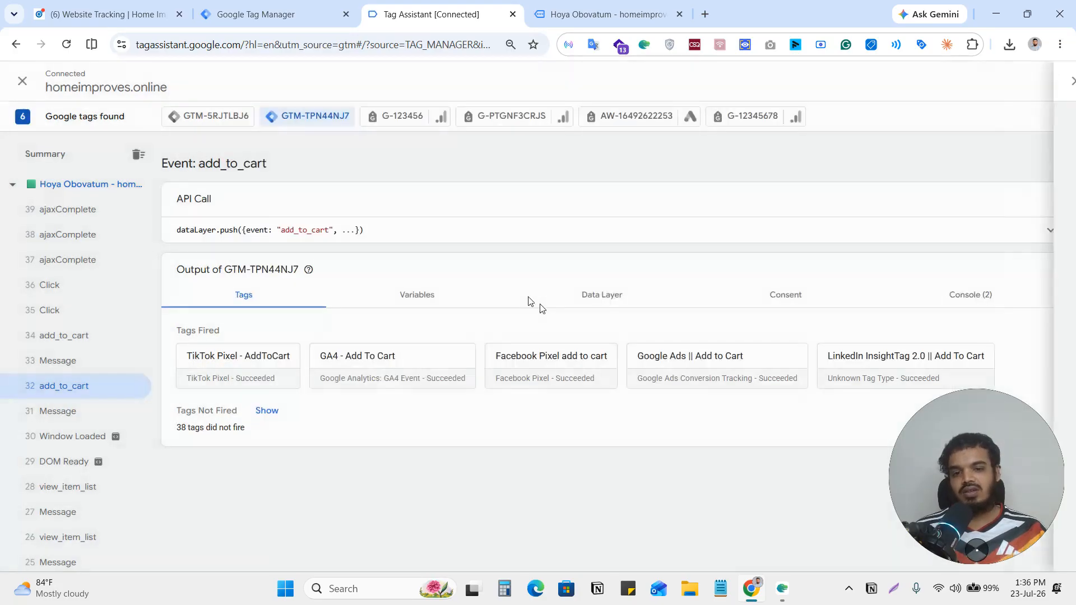
Return to the store, move the Tag Assistant overlay off the cart, proceed to checkout and place the order with the prefilled billing details.
click(604, 13)
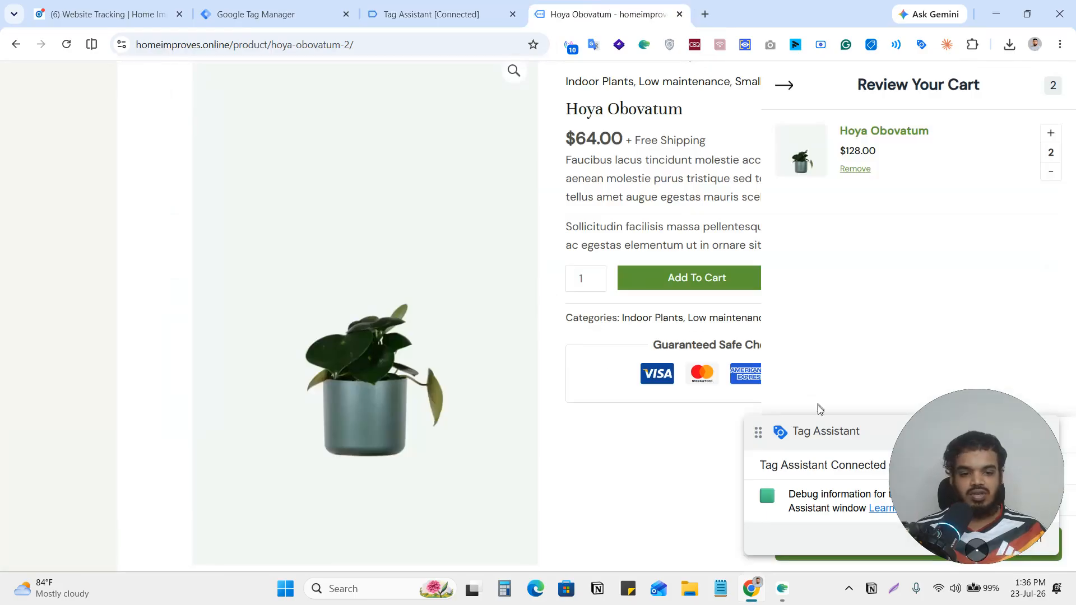
drag(817, 436, 814, 208)
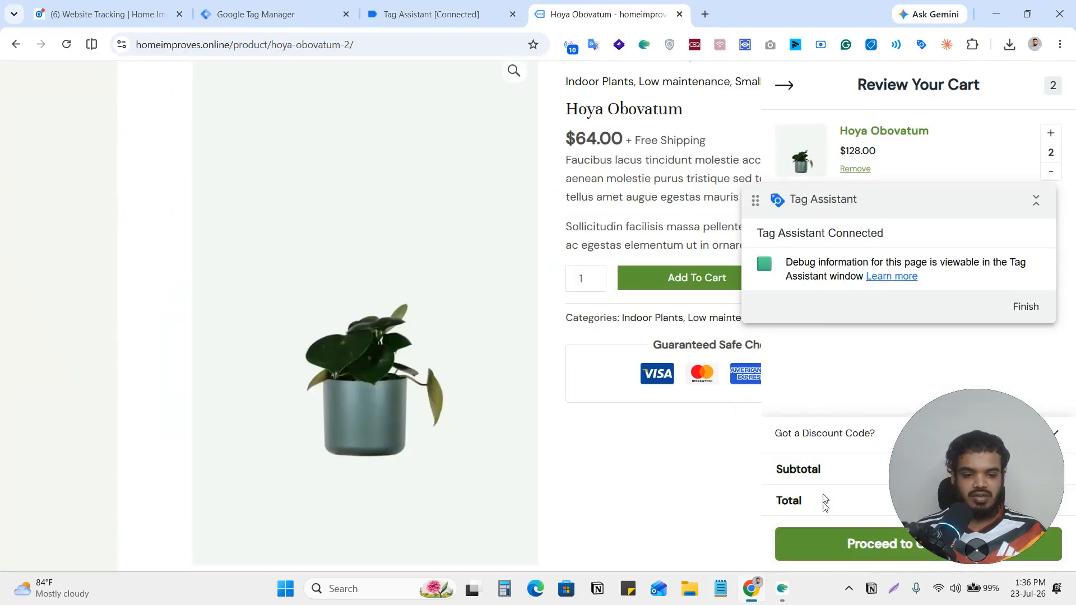
click(849, 552)
scroll(416, 317, down, 3)
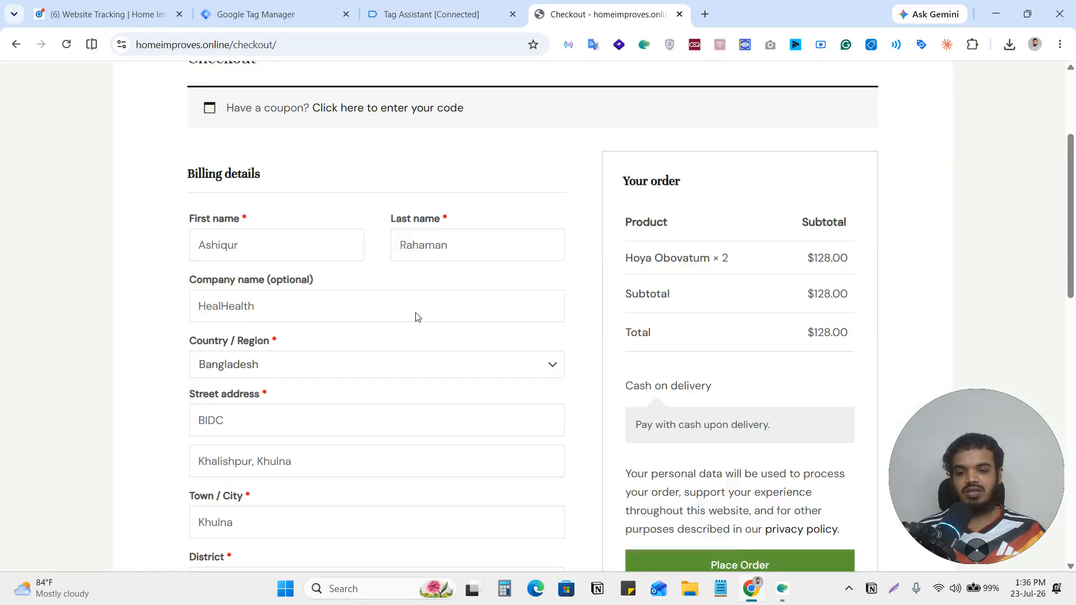
scroll(416, 318, down, 5)
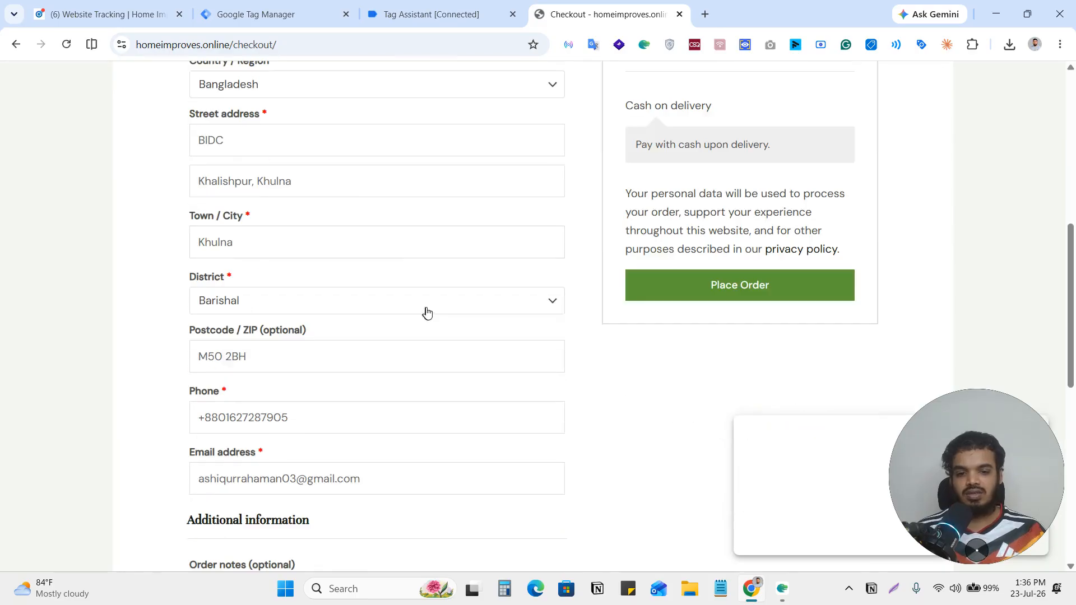
click(712, 293)
Switch to Tag Assistant and check the firing status of the LinkedIn InsightTag 2.0 Purchase tag under the purchase event.
click(448, 15)
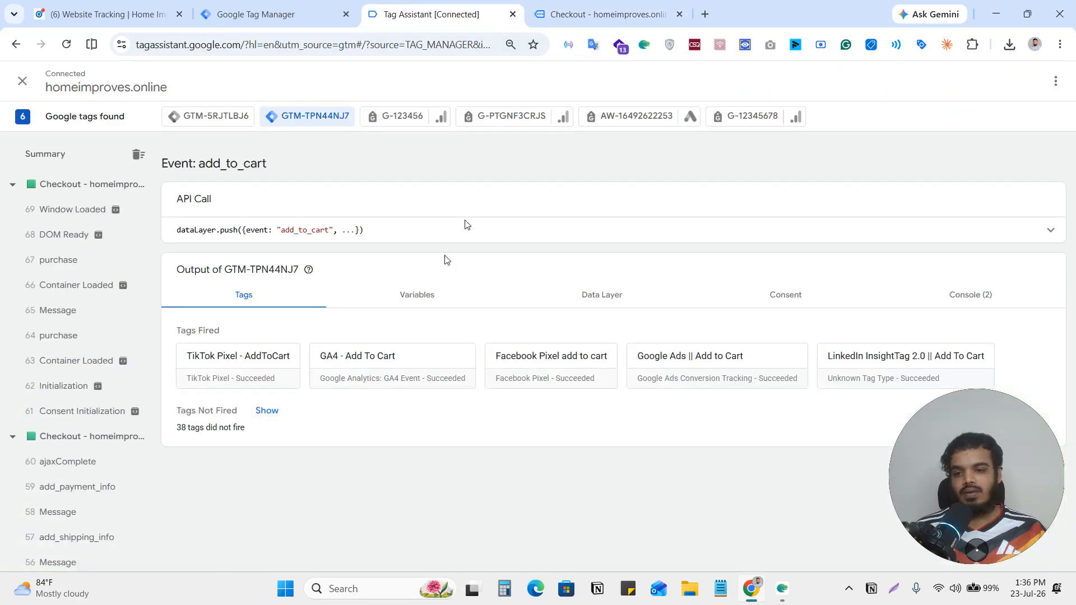
click(80, 341)
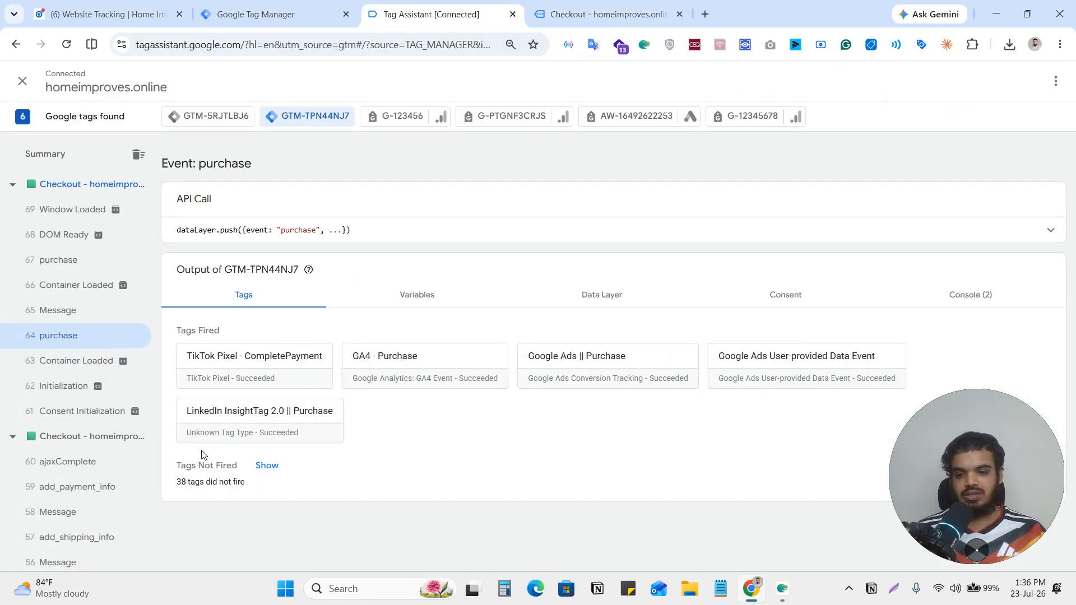
click(221, 431)
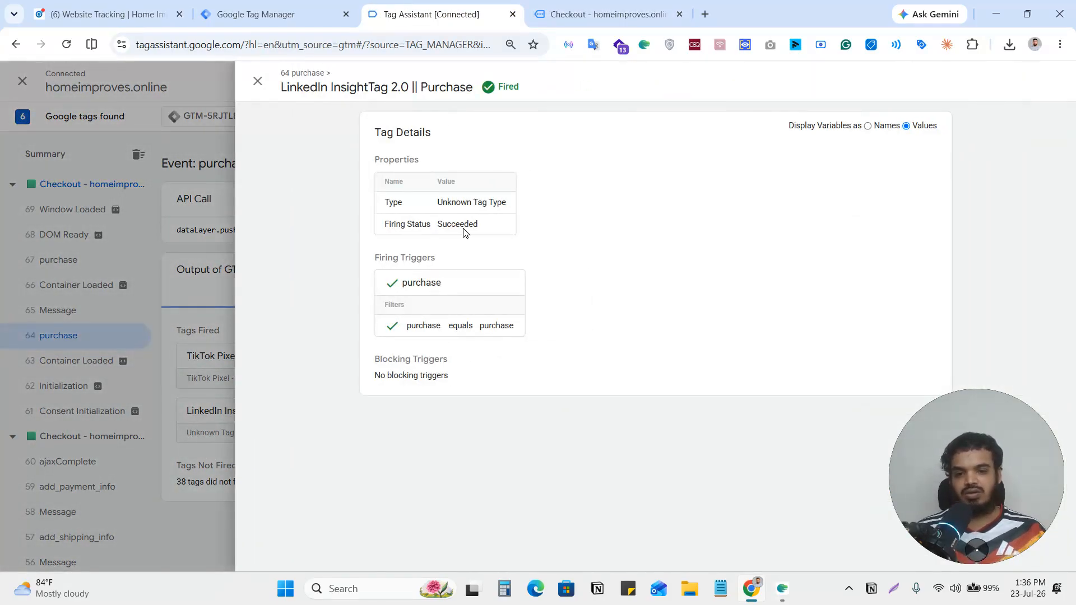
double_click(463, 226)
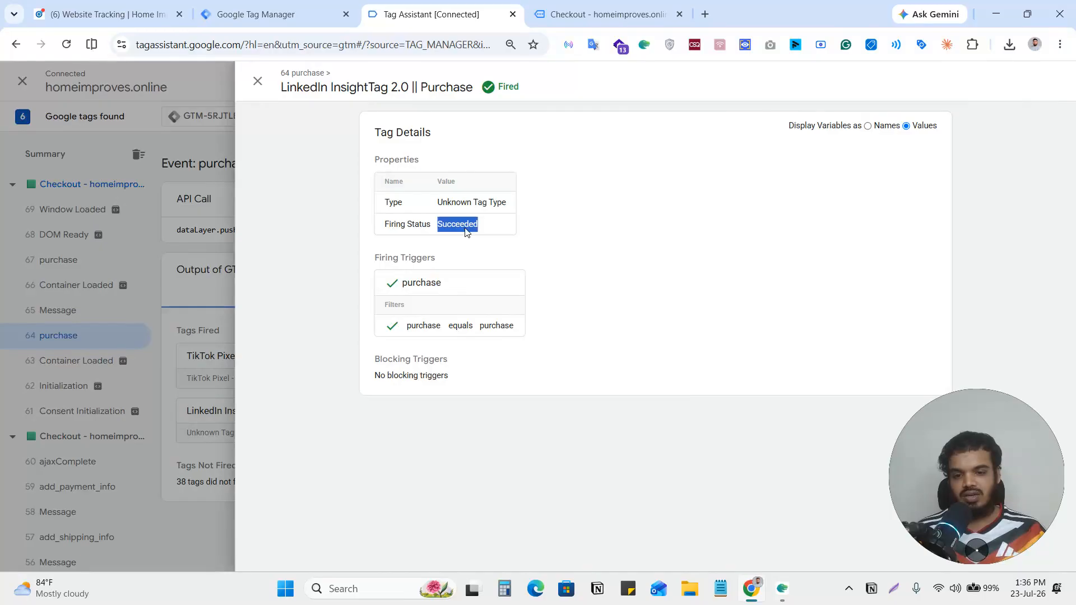
triple_click(441, 87)
click(218, 177)
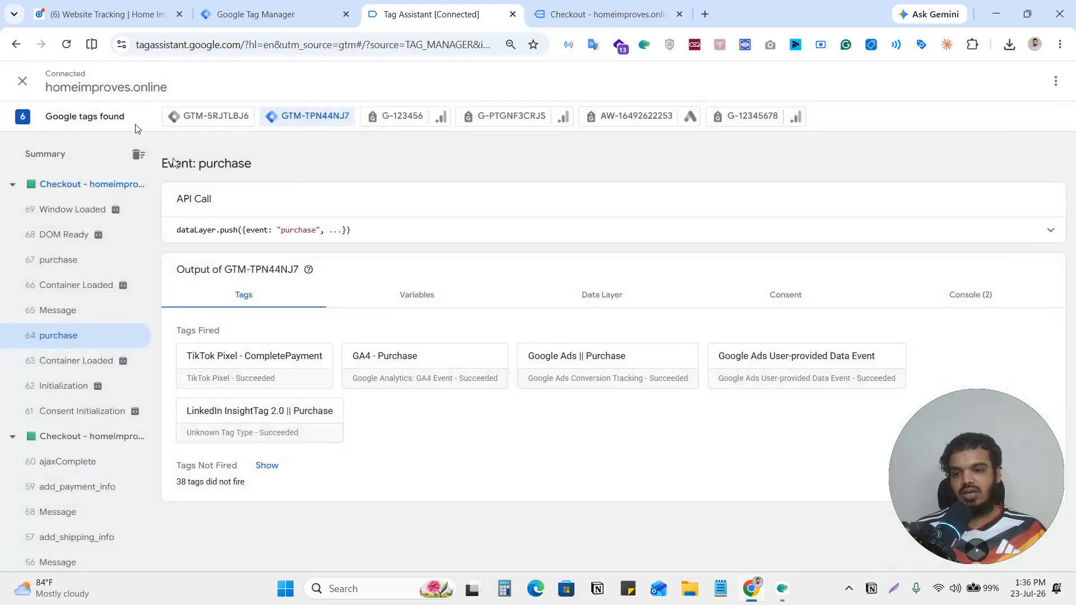
Switch to LinkedIn Campaign Manager and refresh the conversion tracking list to check the statuses of the event-specific conversions.
click(95, 4)
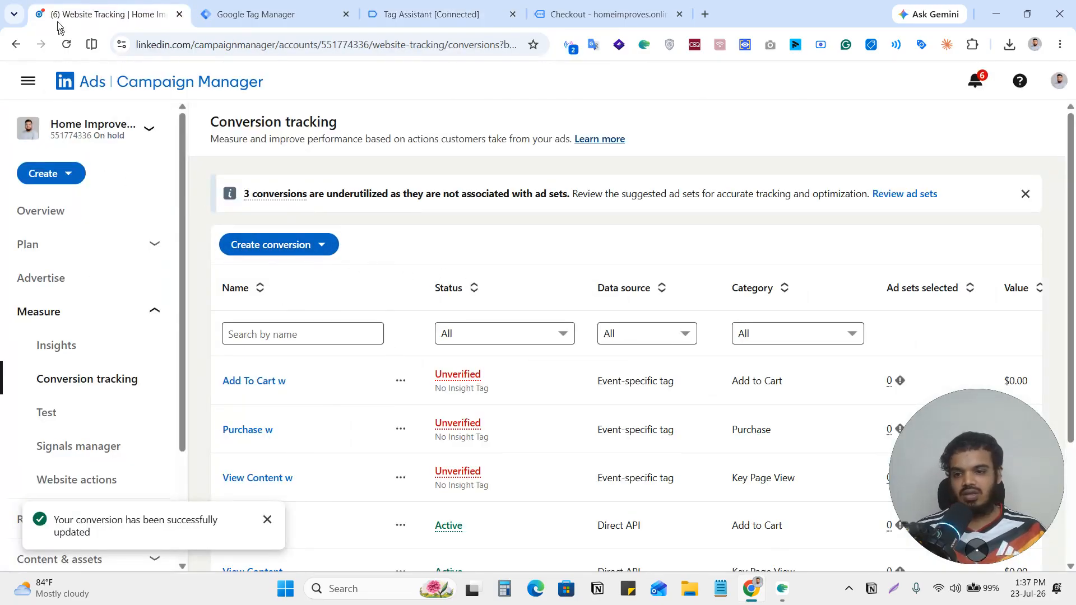
click(66, 44)
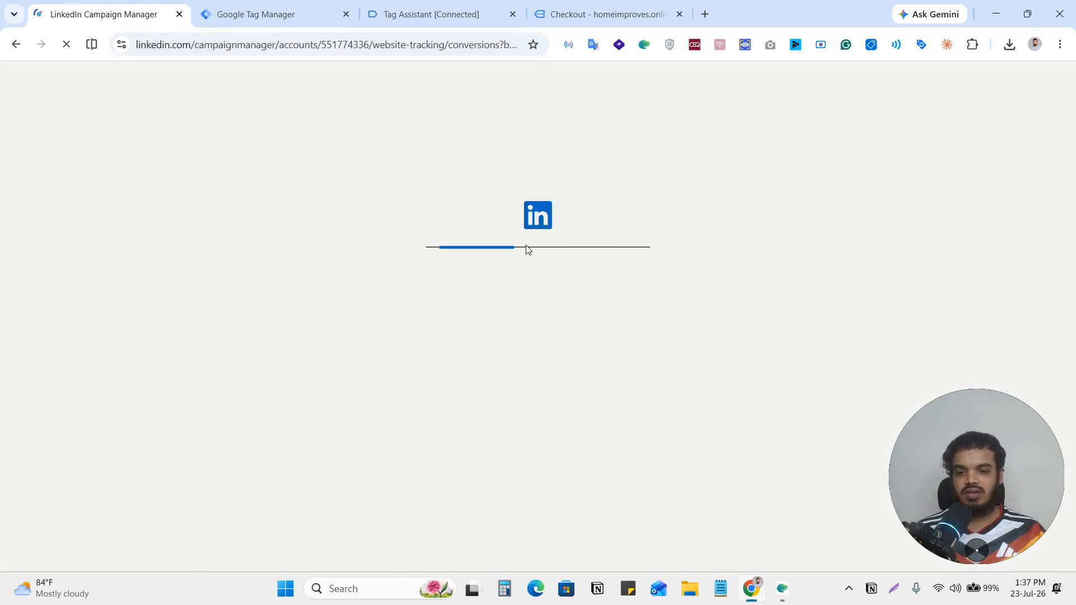
scroll(647, 423, down, 2)
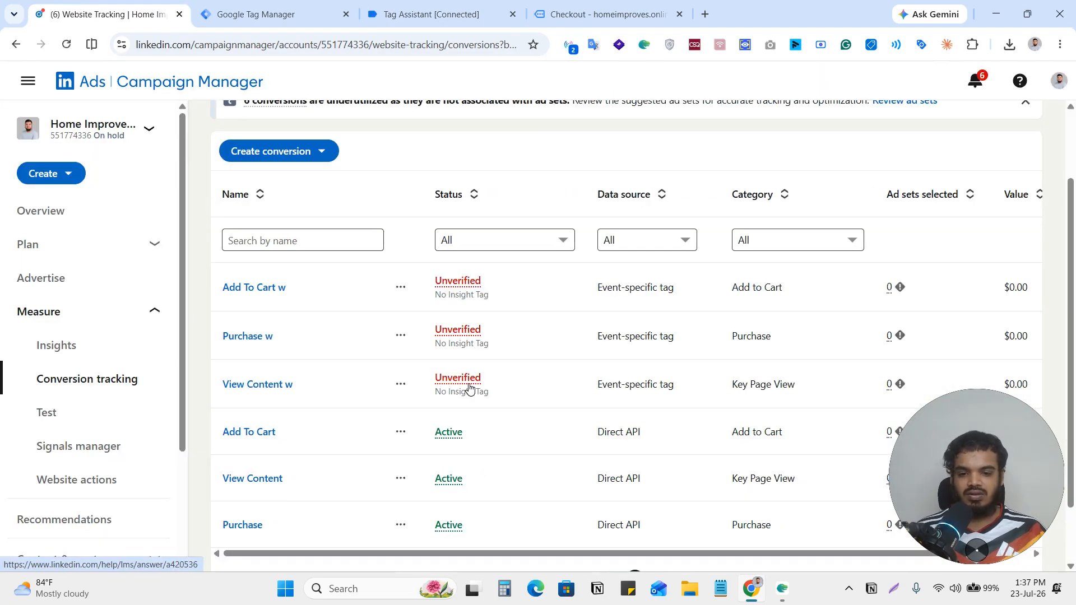
scroll(650, 333, down, 2)
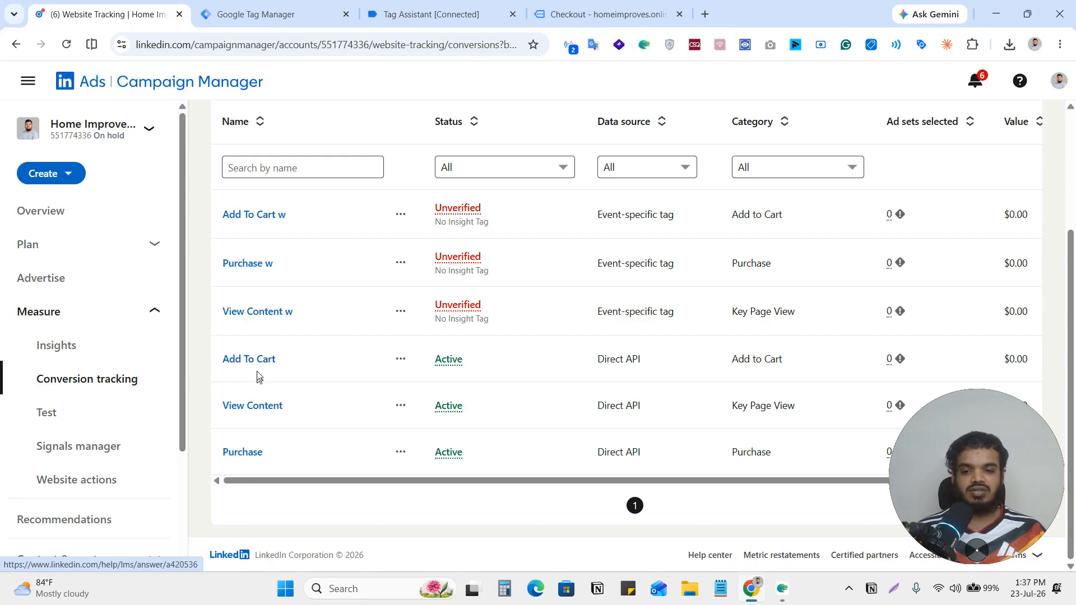
click(67, 43)
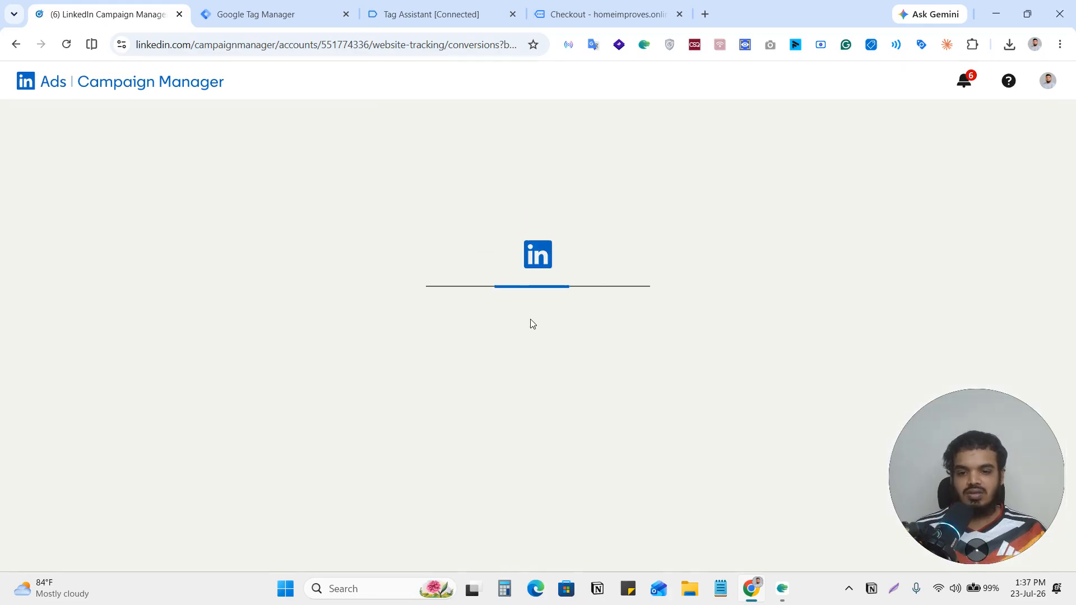